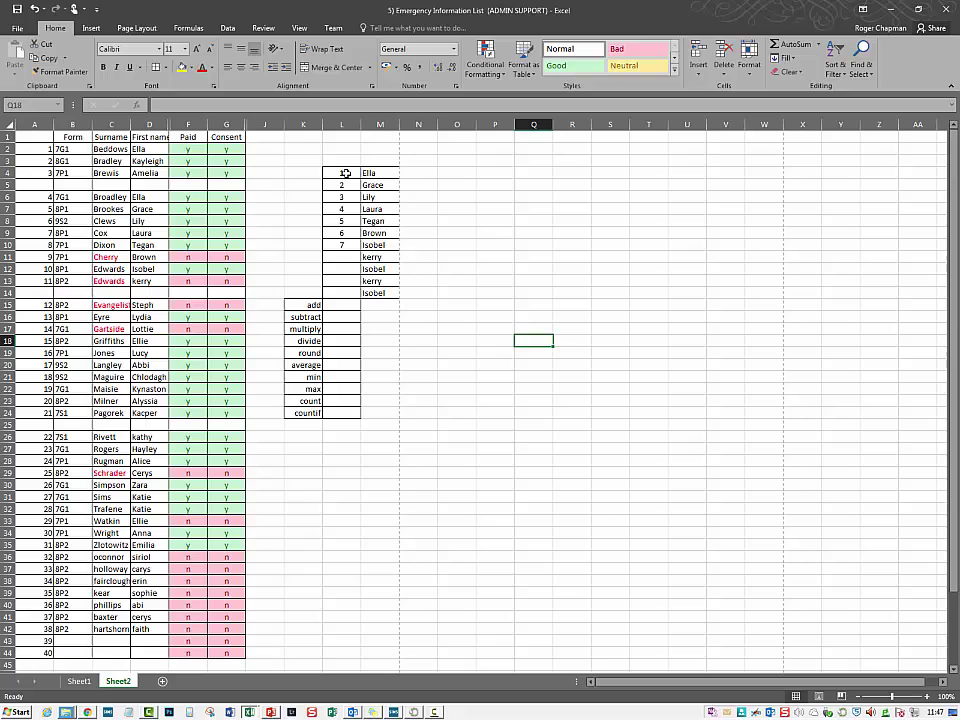
Step: Fill L4:L14 with a linear column series using a step value of 1
drag(345, 173, 349, 292)
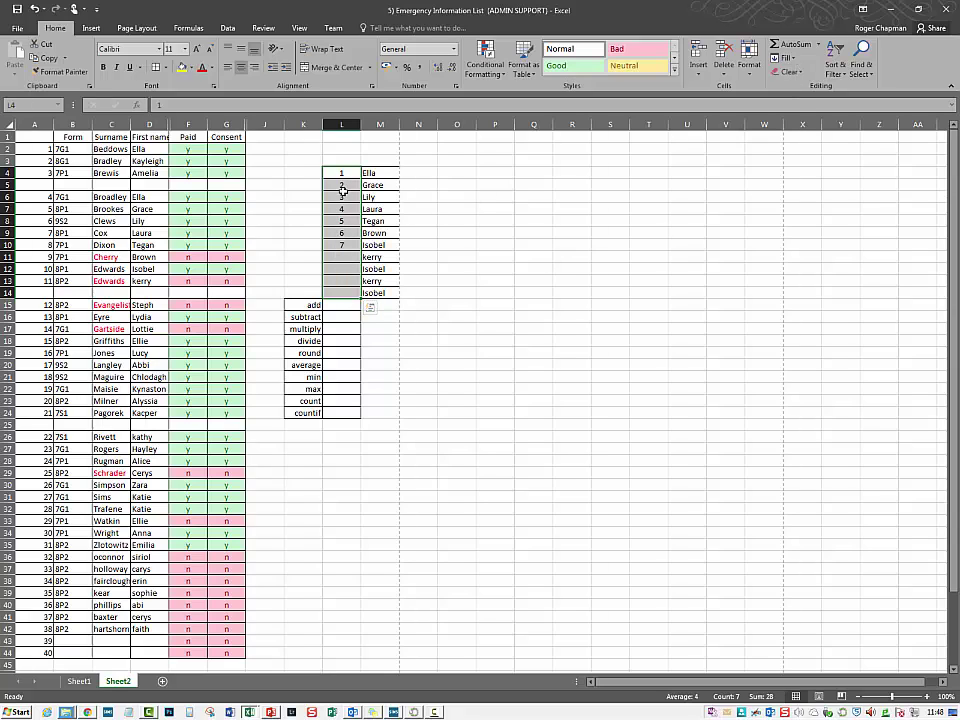
click(789, 59)
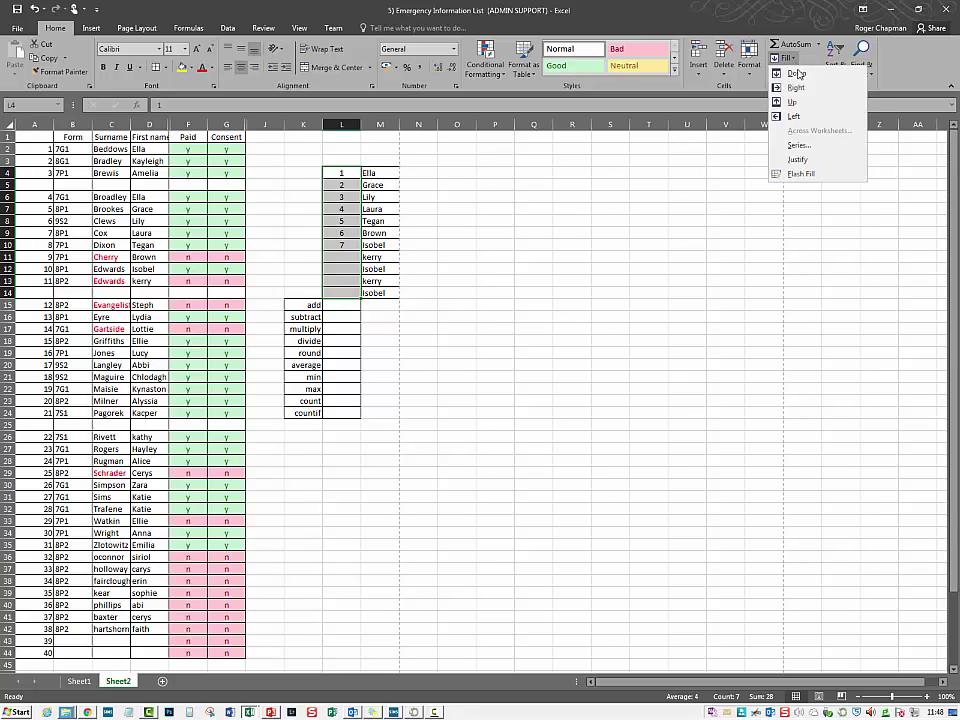
click(815, 147)
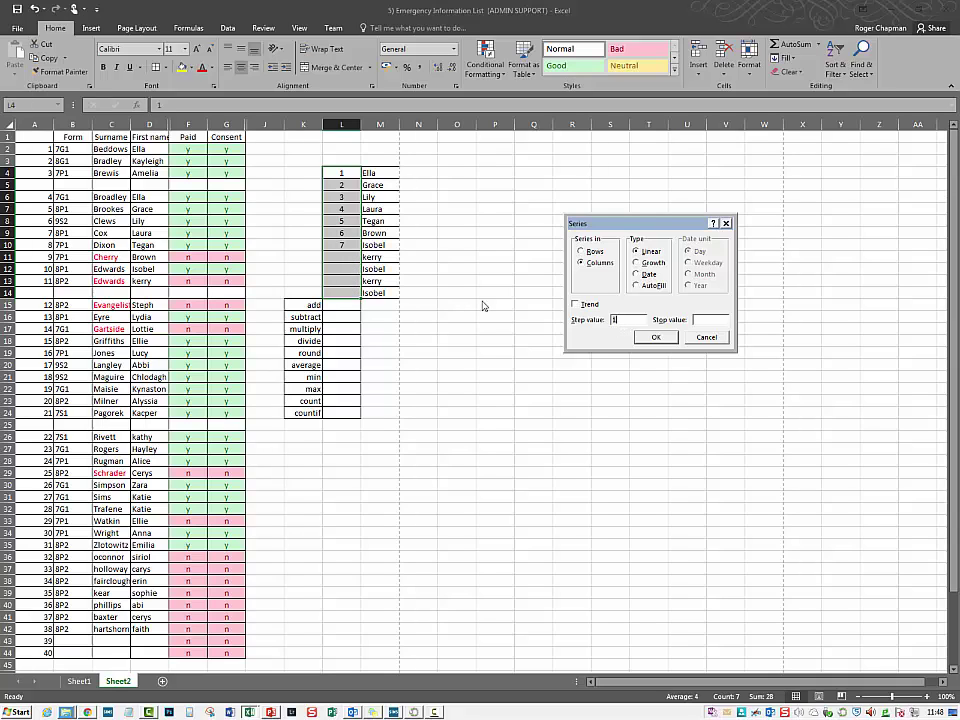
click(656, 339)
click(656, 339)
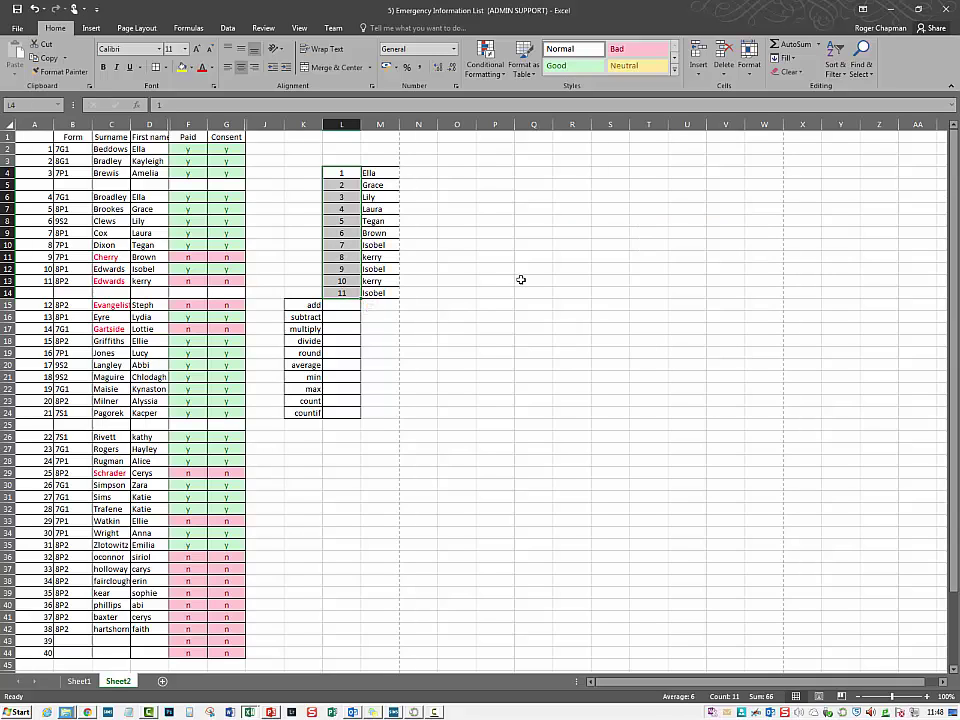
click(785, 58)
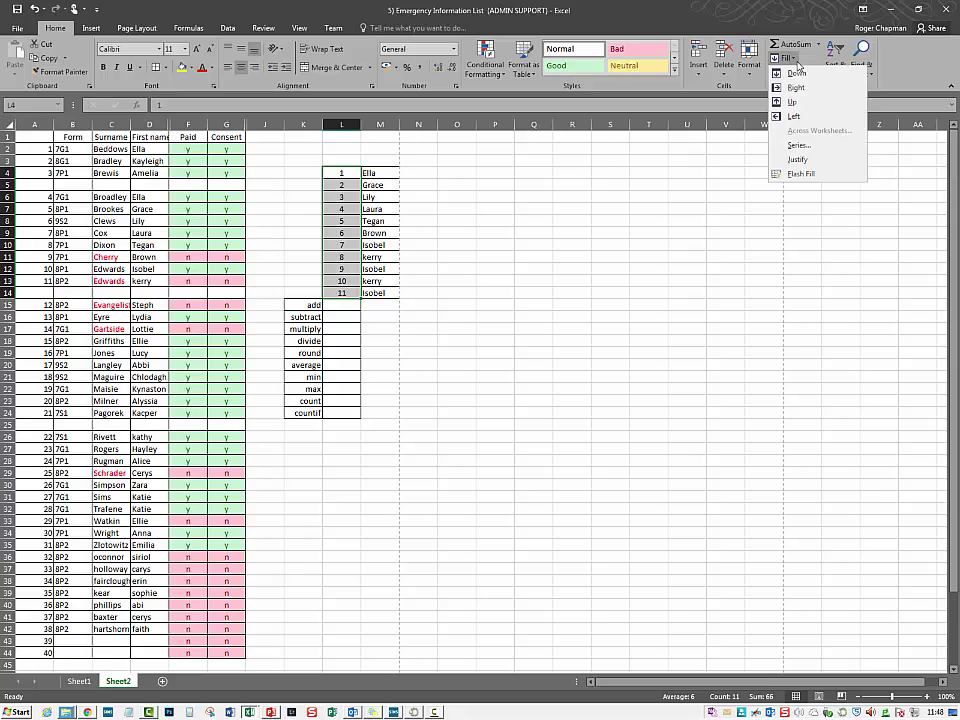
click(800, 145)
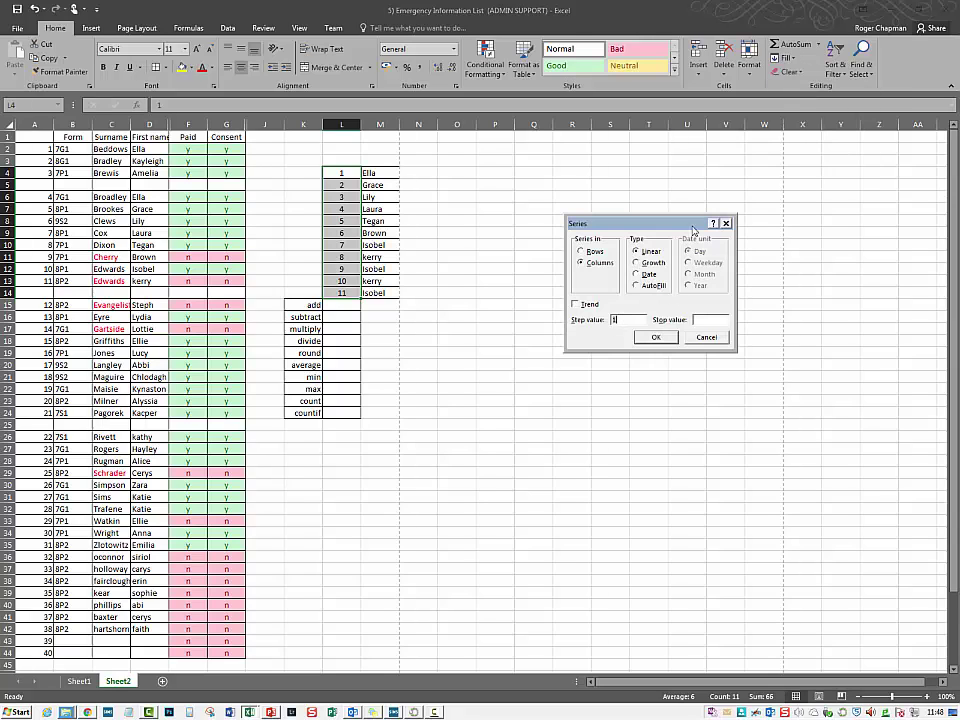
click(664, 337)
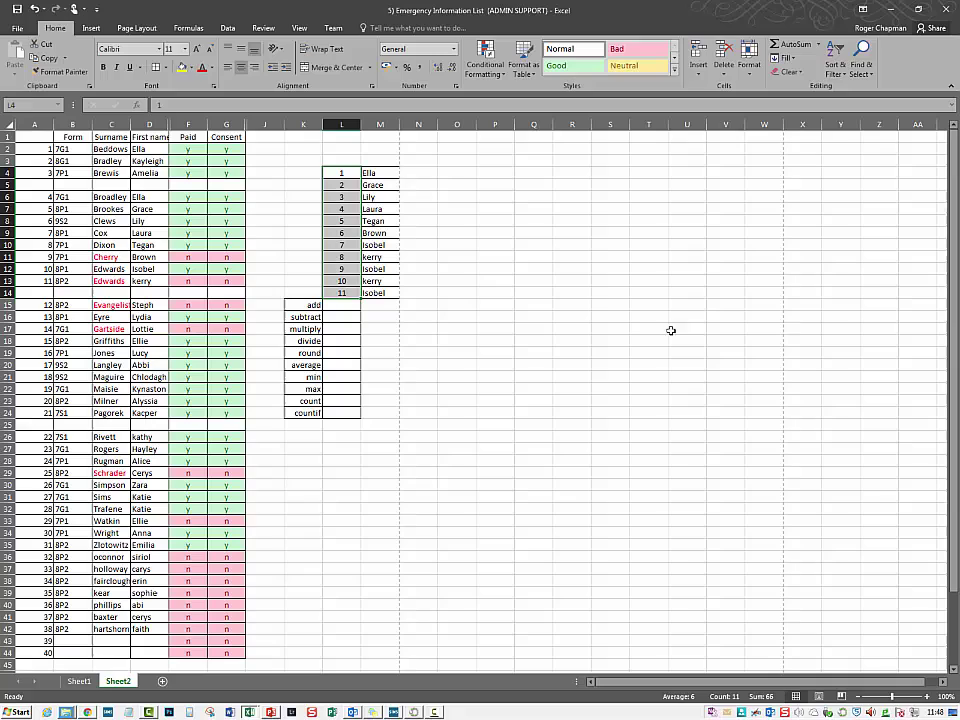
click(577, 294)
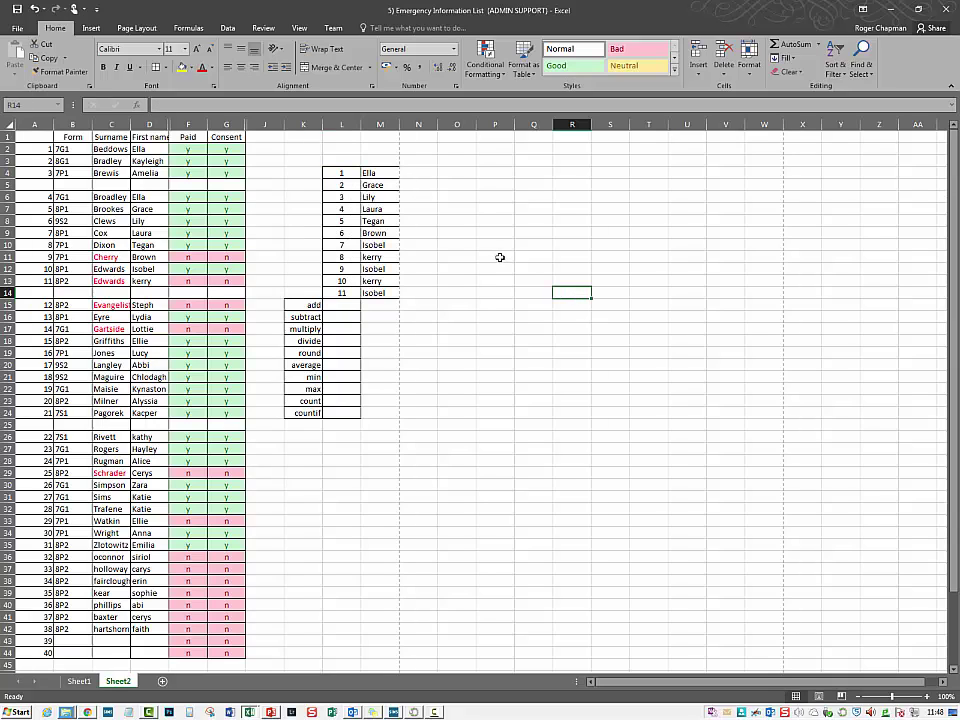
Step: Enter the addition formula =L6+L10 in L15, beside the add label
click(326, 305)
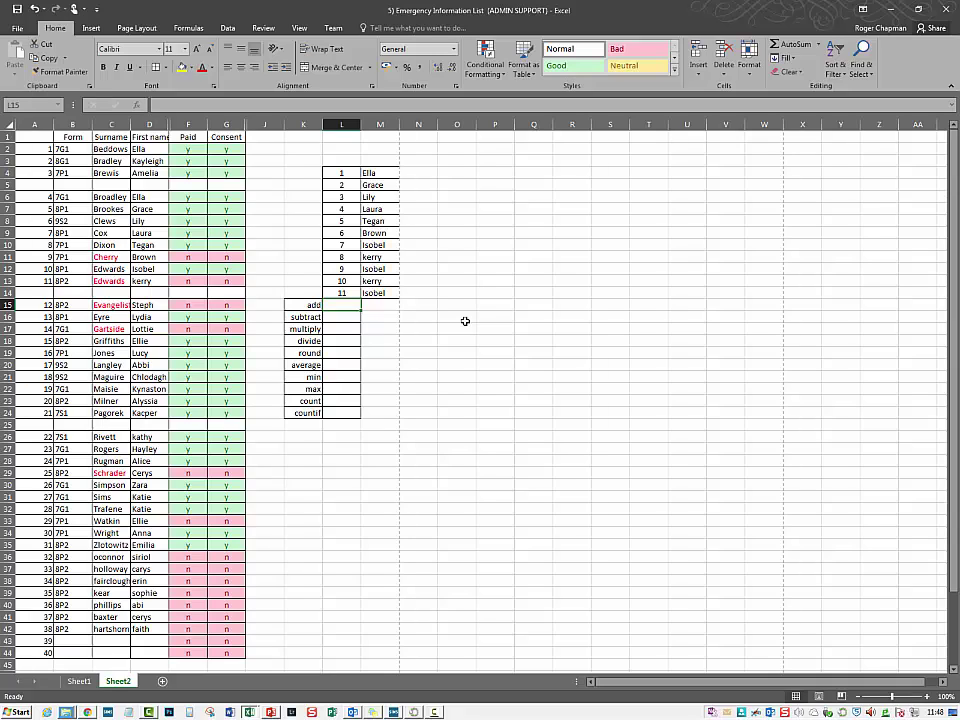
text(=)
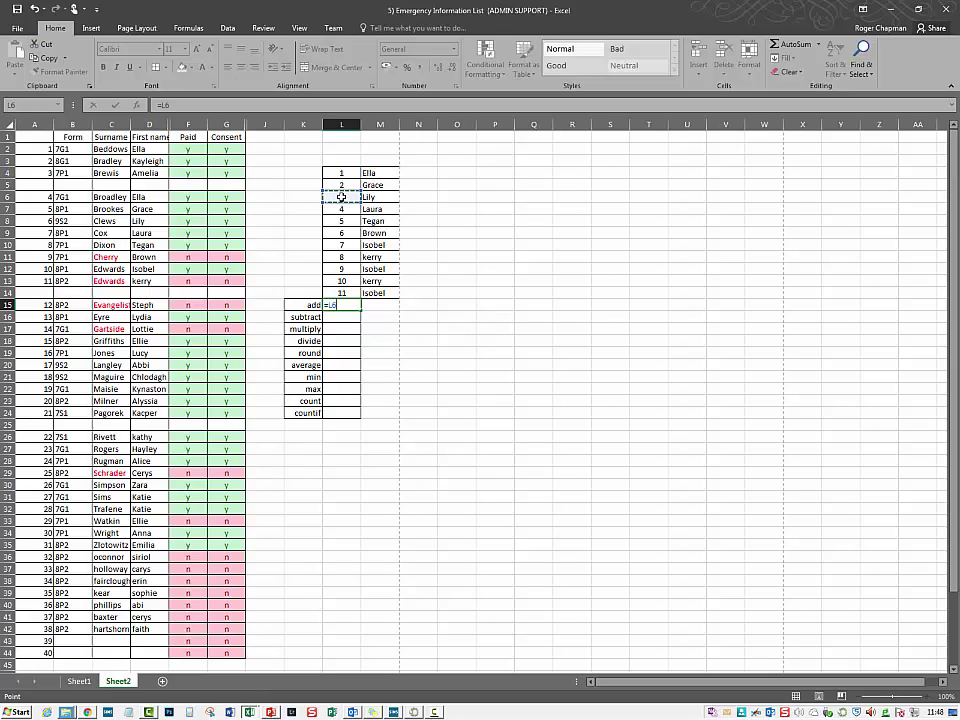
click(341, 197)
text(+)
click(344, 246)
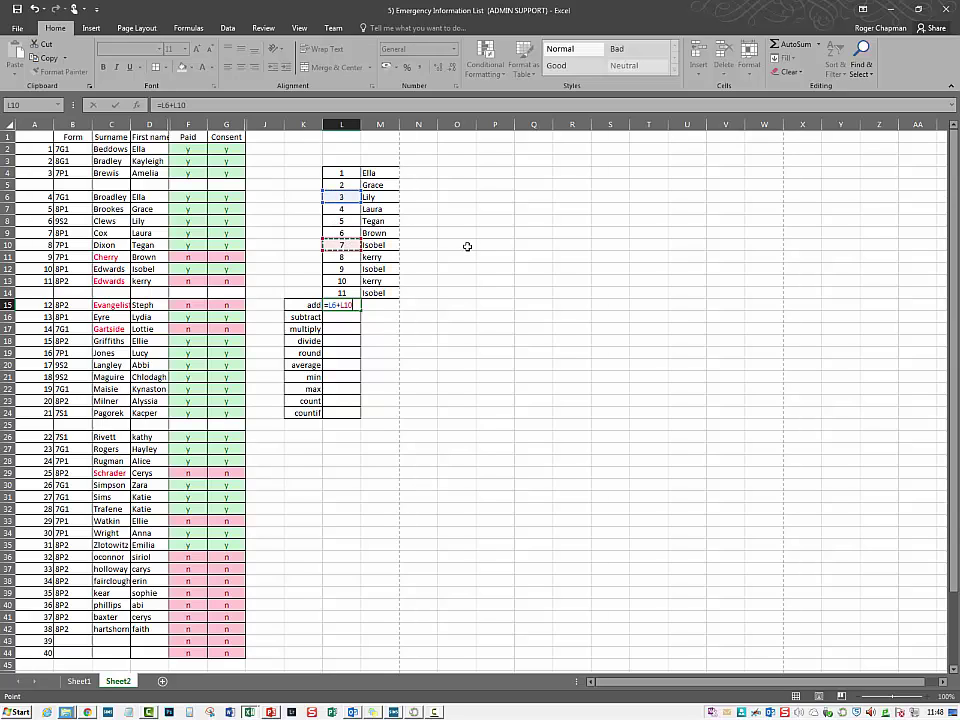
key(Return)
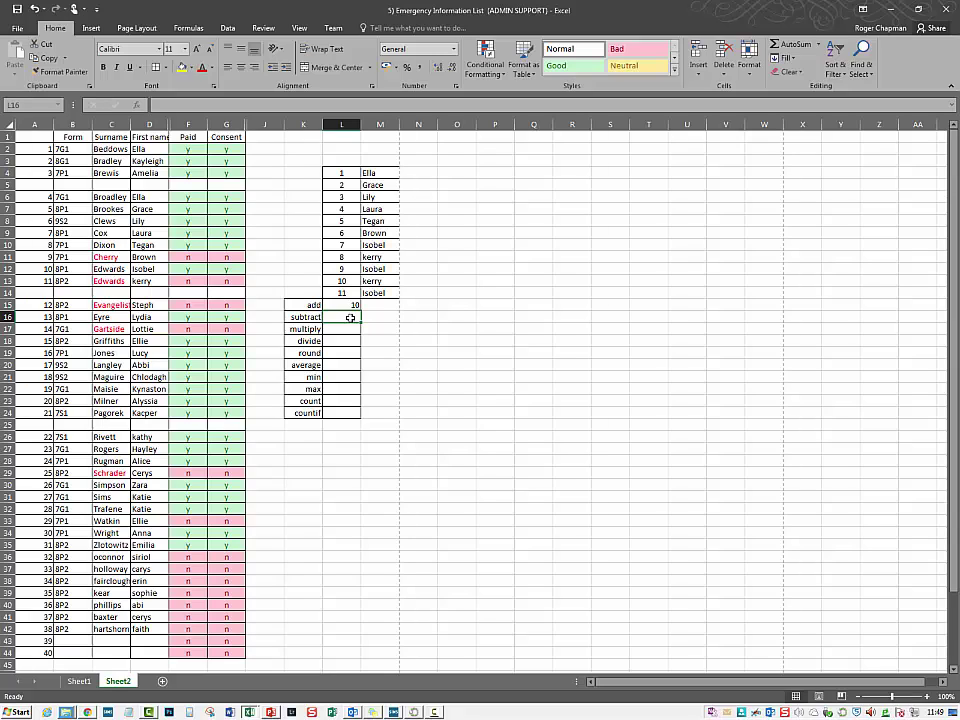
Step: Enter the subtraction formula =L9-L14 in L16, beside the subtract label
text(=)
click(355, 233)
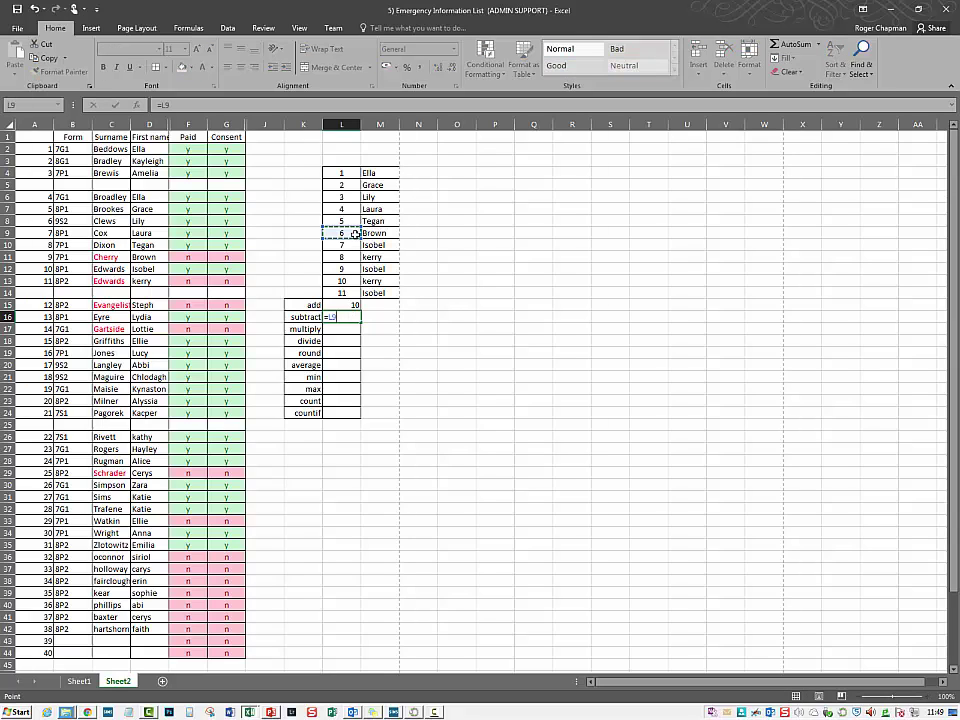
text(-)
click(343, 293)
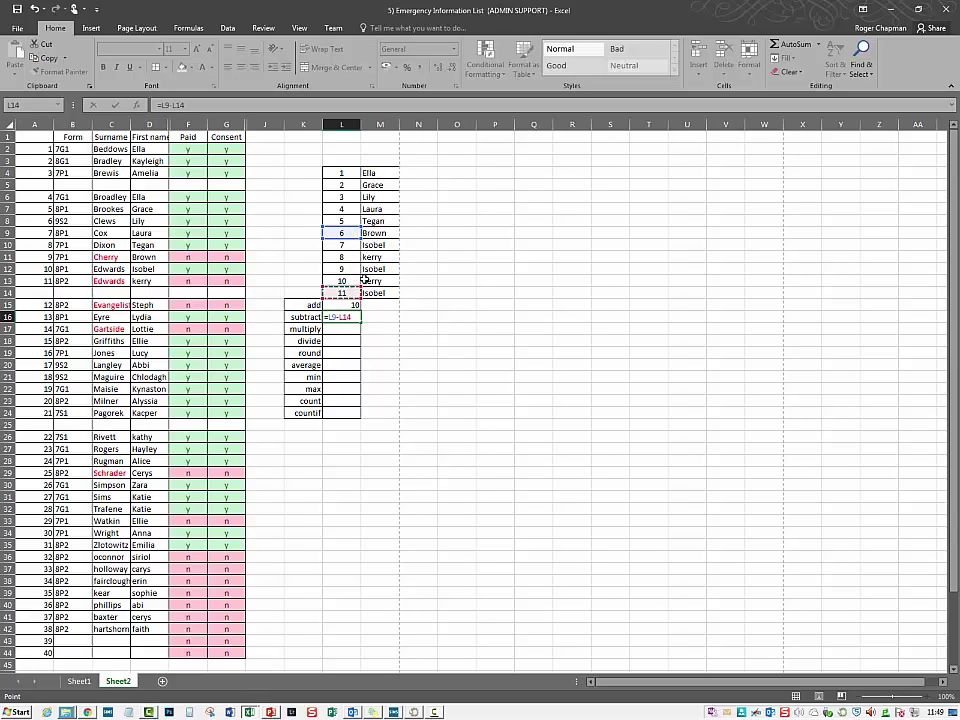
key(Return)
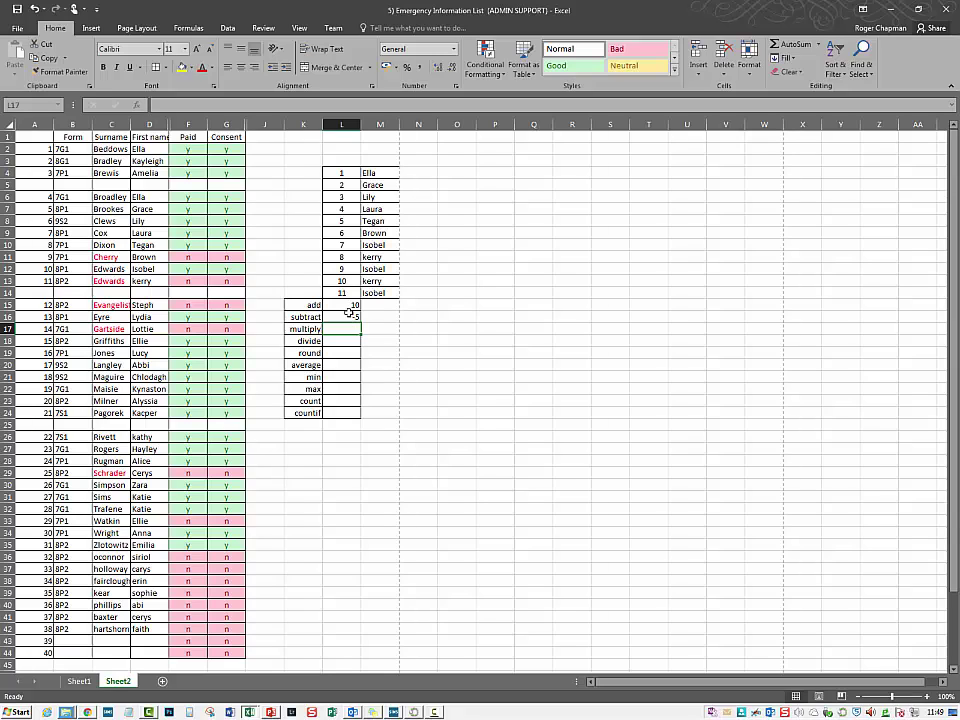
Step: Enter the multiplication formula =L10*L13 in L17, beside the multiply label
text(=)
click(342, 245)
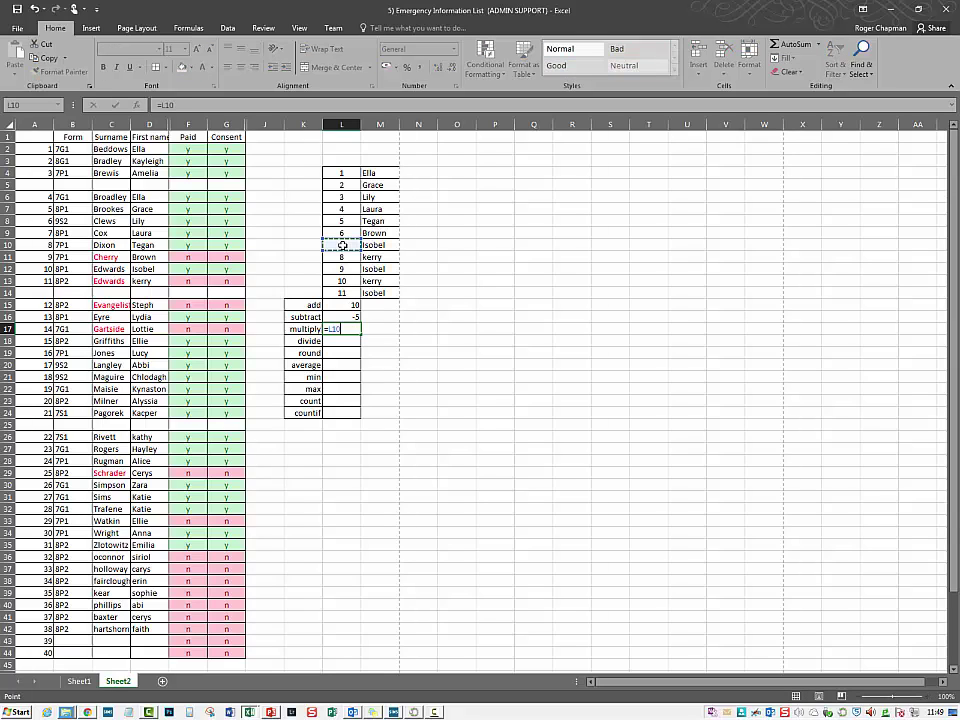
text(*)
click(343, 281)
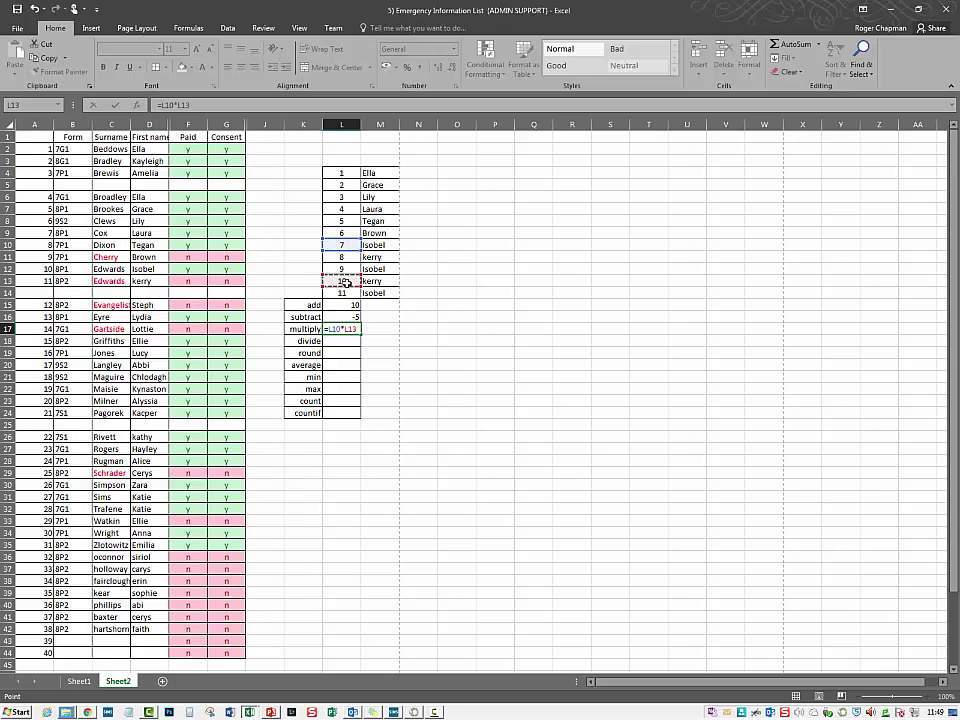
key(Return)
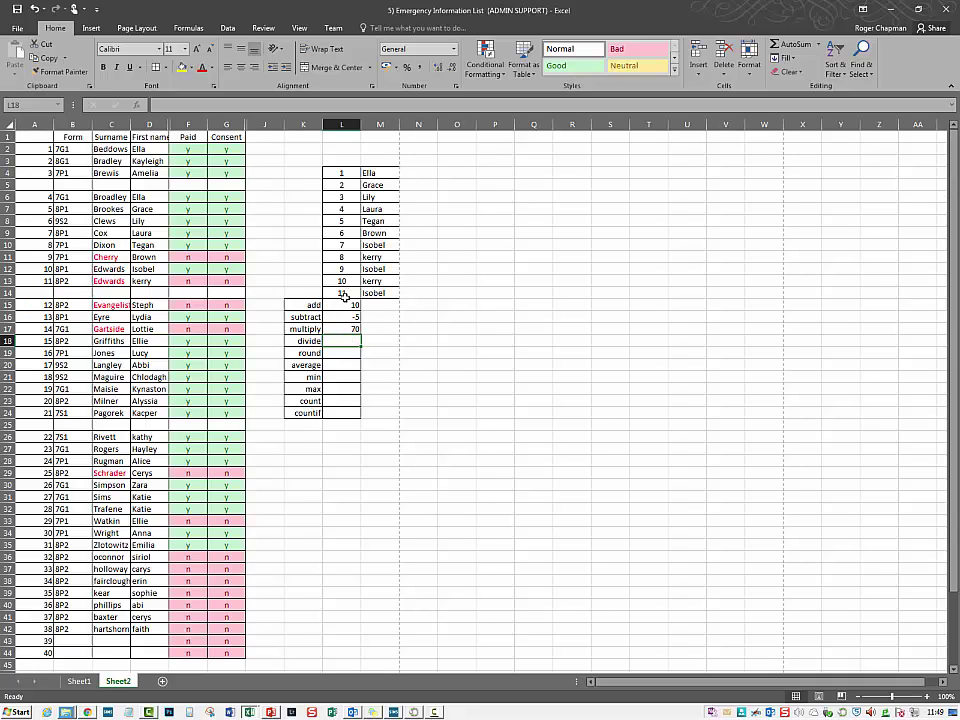
Step: Enter the division formula =L13/L6 in L18, beside the divide label
click(345, 281)
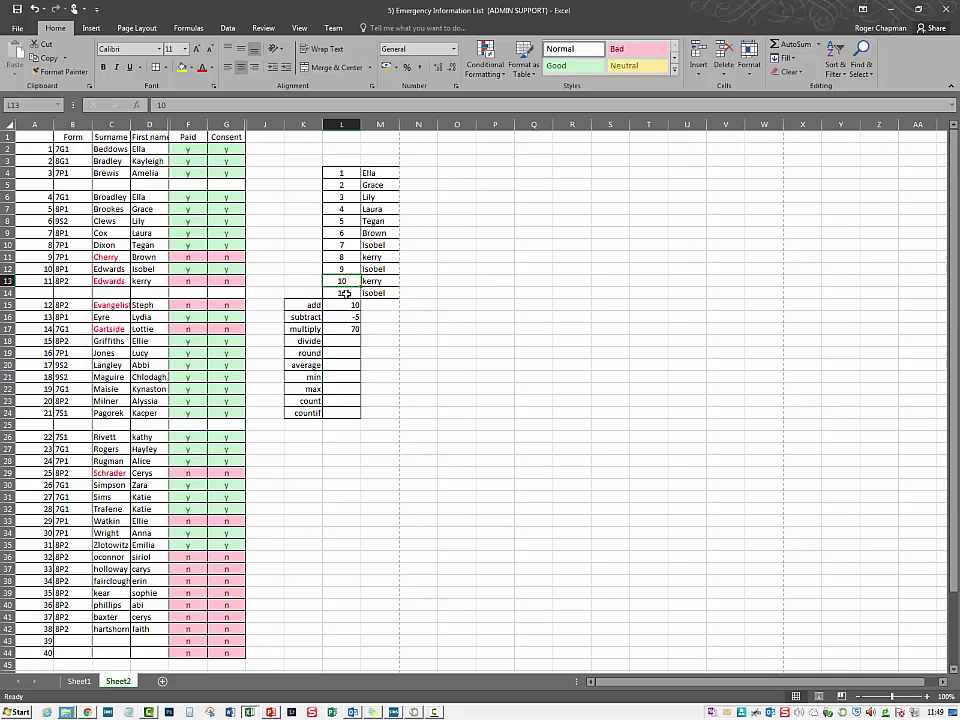
click(346, 340)
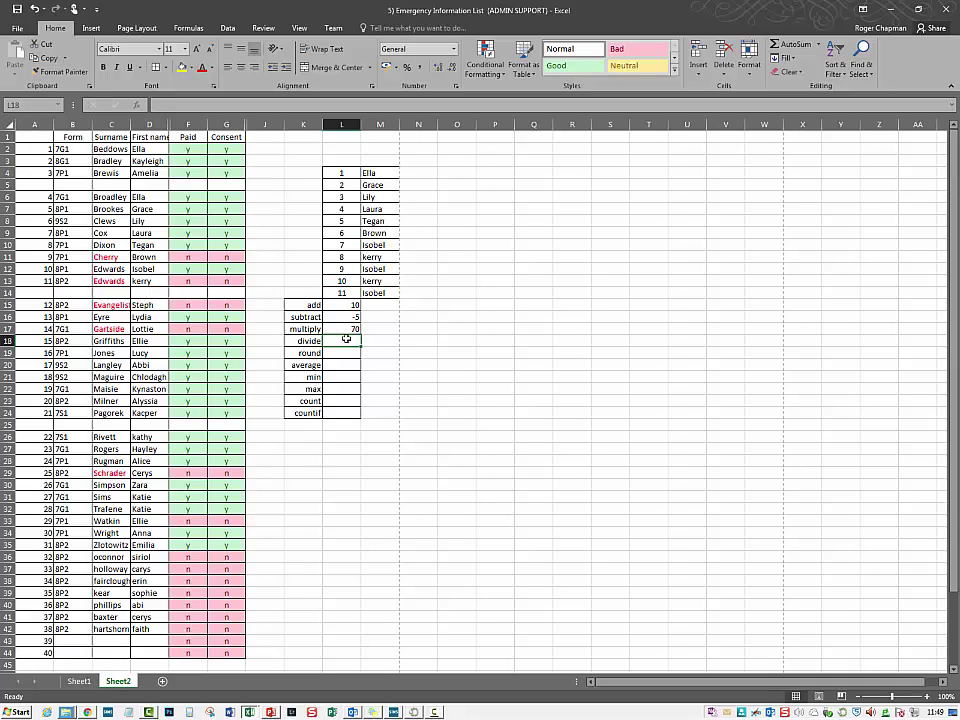
text(=)
click(342, 281)
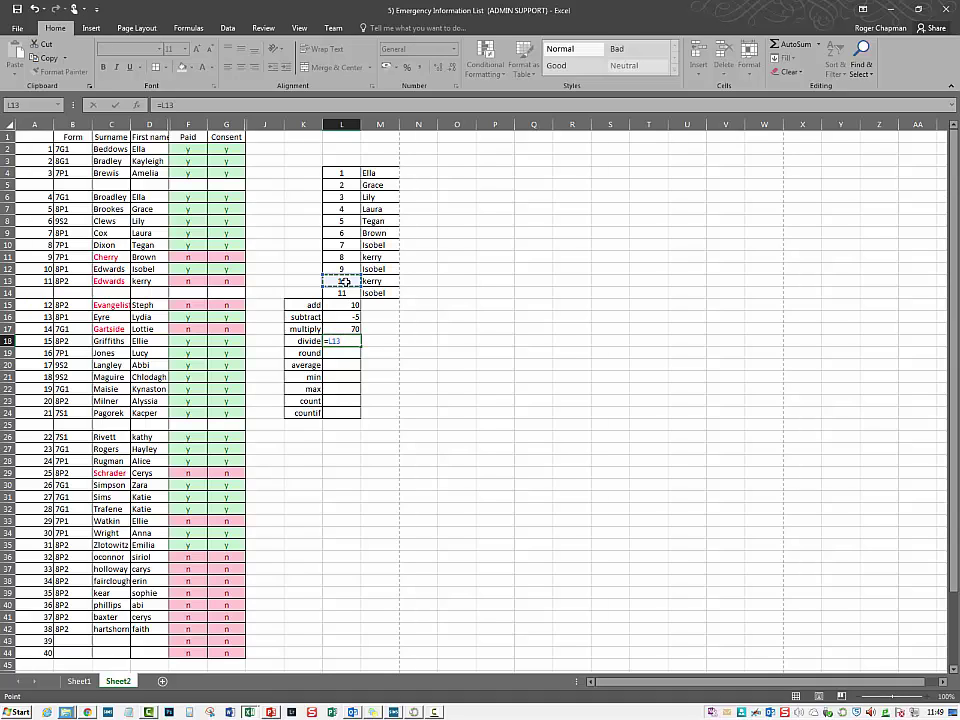
text(/)
click(345, 196)
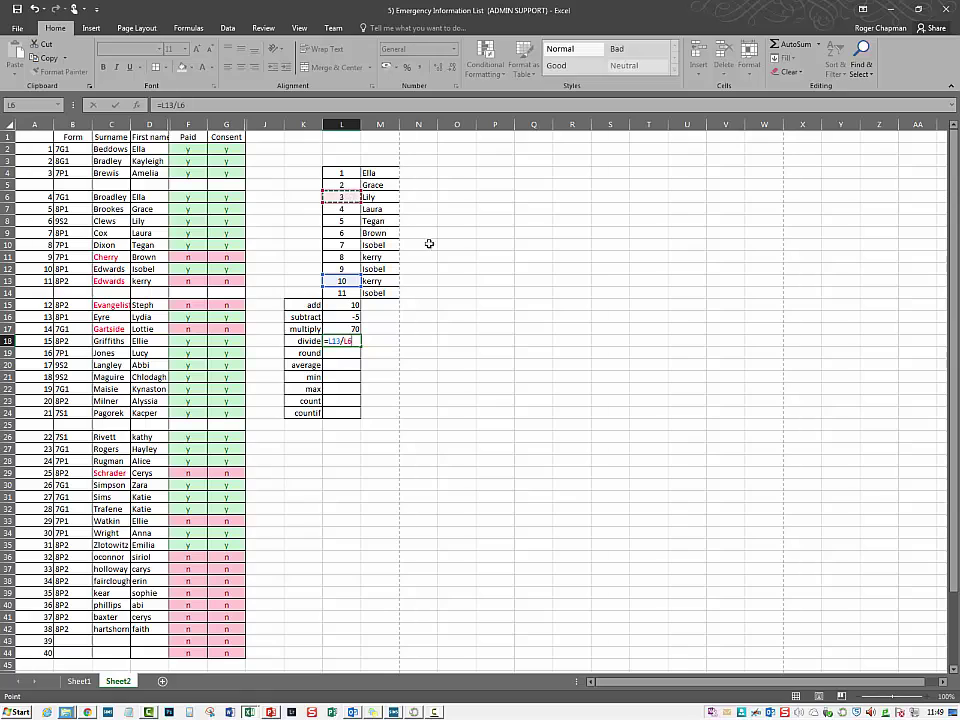
key(Return)
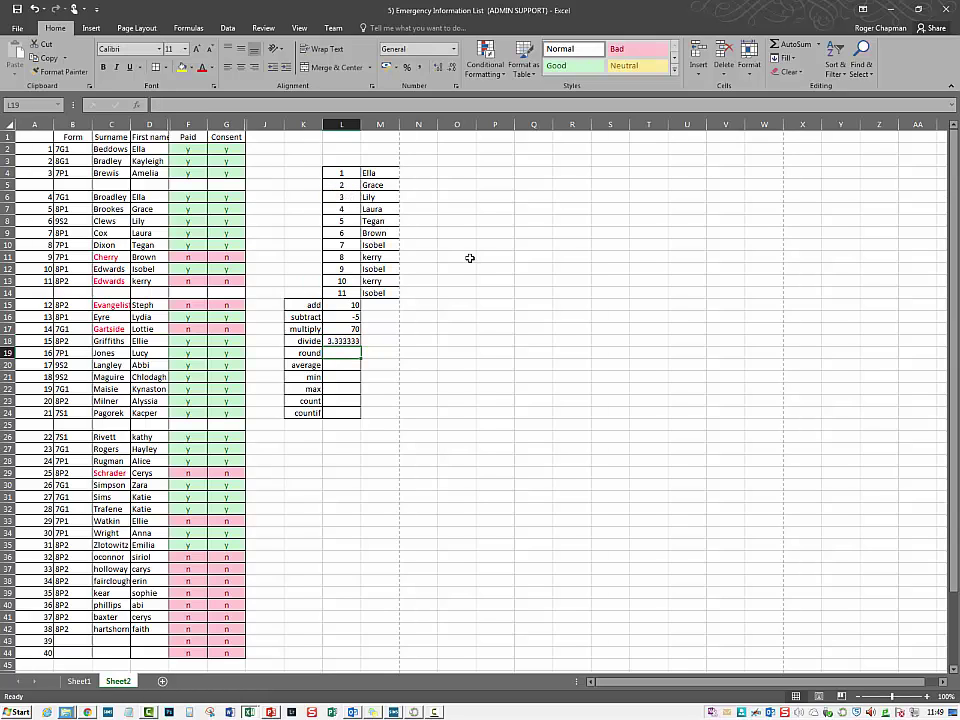
Step: Format the multiplication result in L17 as a percentage
click(355, 341)
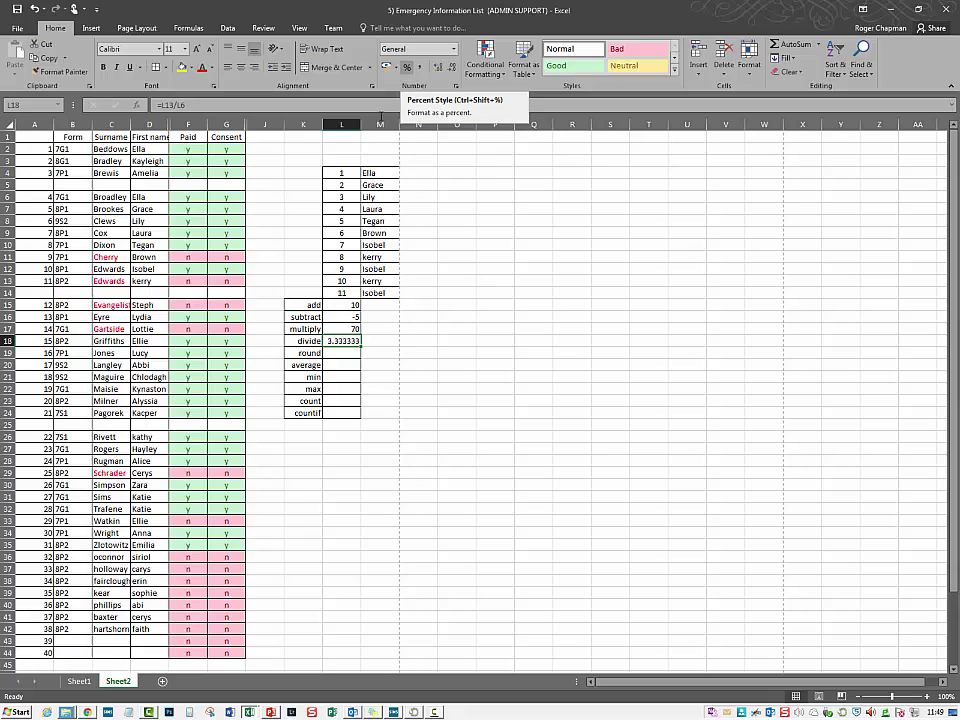
click(344, 327)
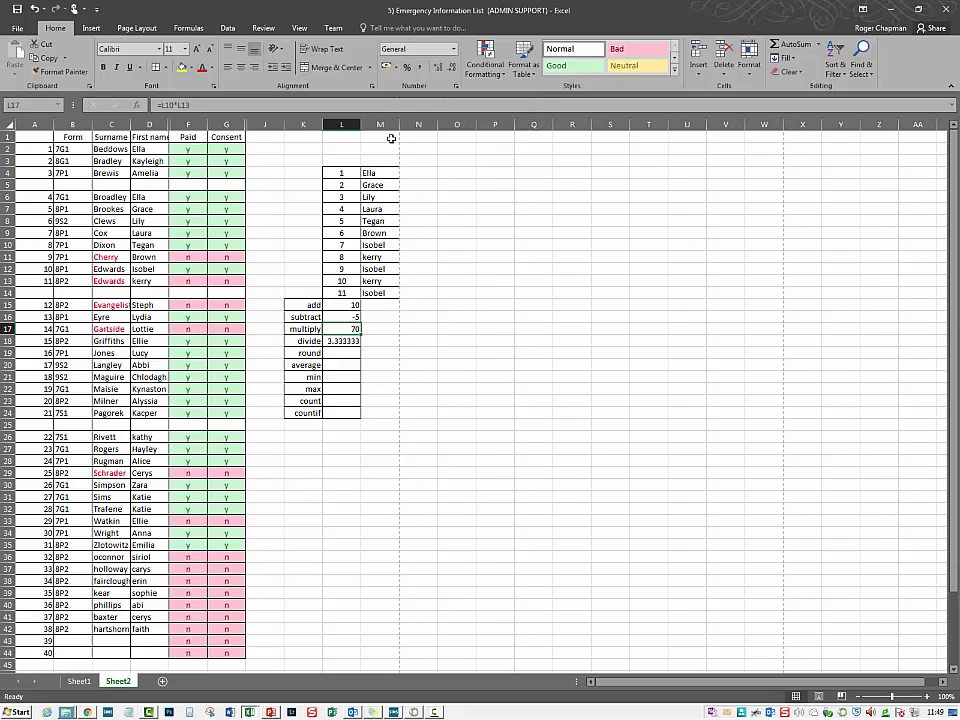
click(408, 70)
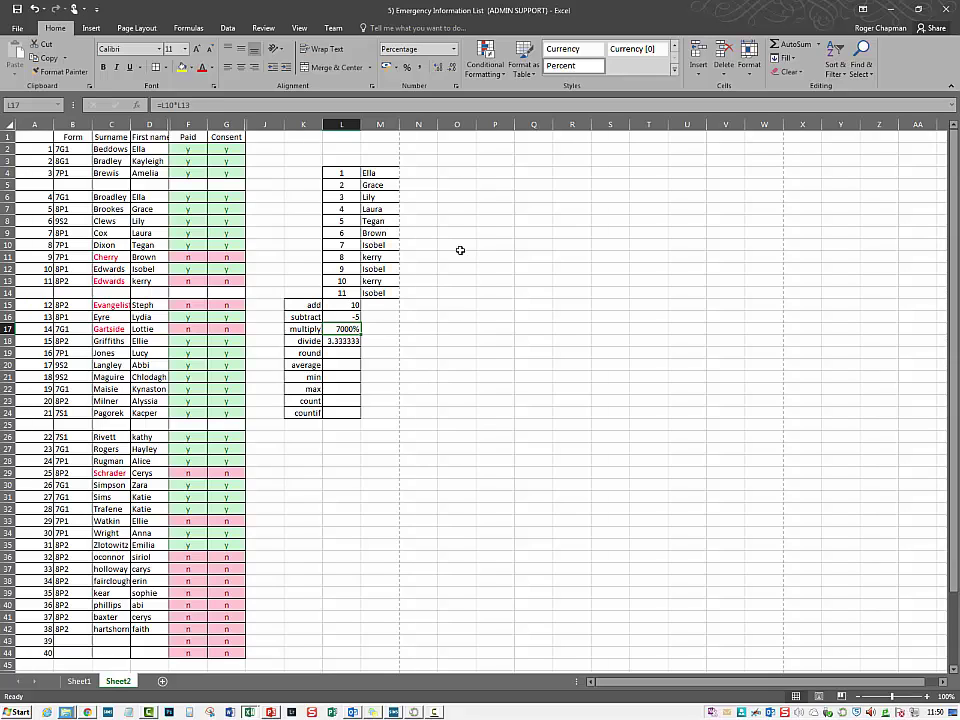
Step: Adjust the division result in L18 so that it displays two decimal places
click(348, 341)
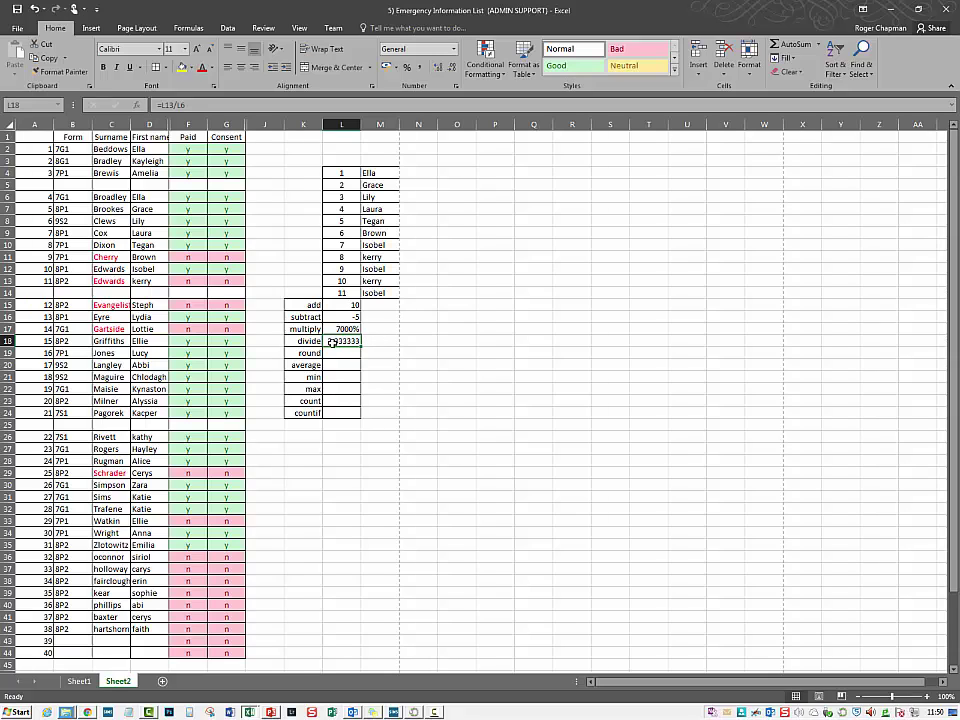
click(451, 68)
click(451, 68)
click(451, 68)
click(451, 68)
click(451, 68)
click(451, 68)
click(438, 70)
click(438, 70)
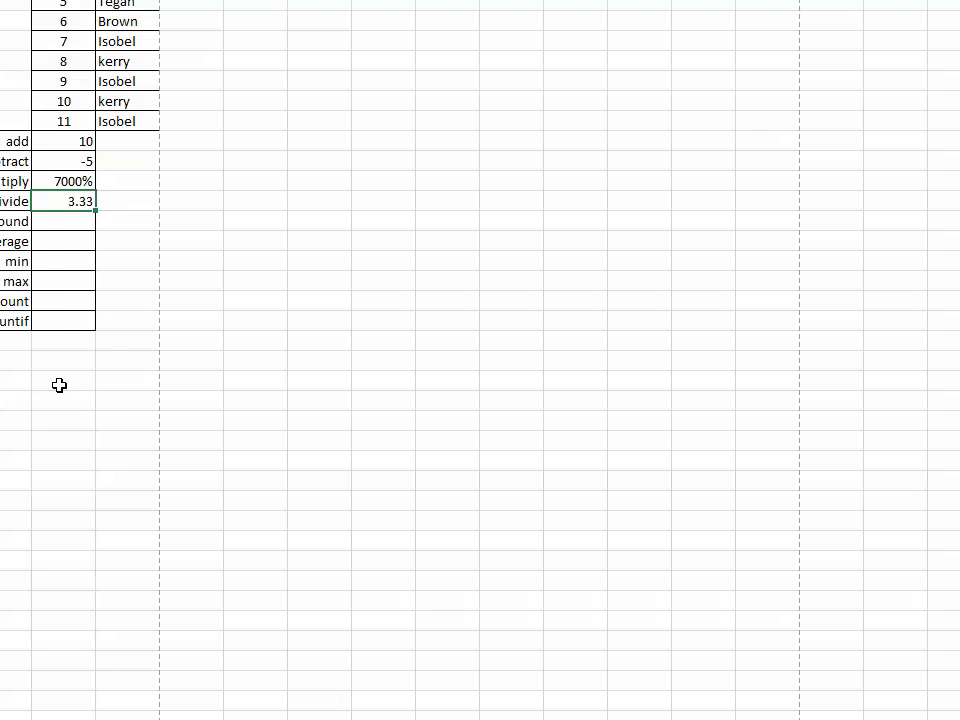
Step: Enter 1234 in L27, below the calculation table, and format the cell as a Short Date
click(58, 385)
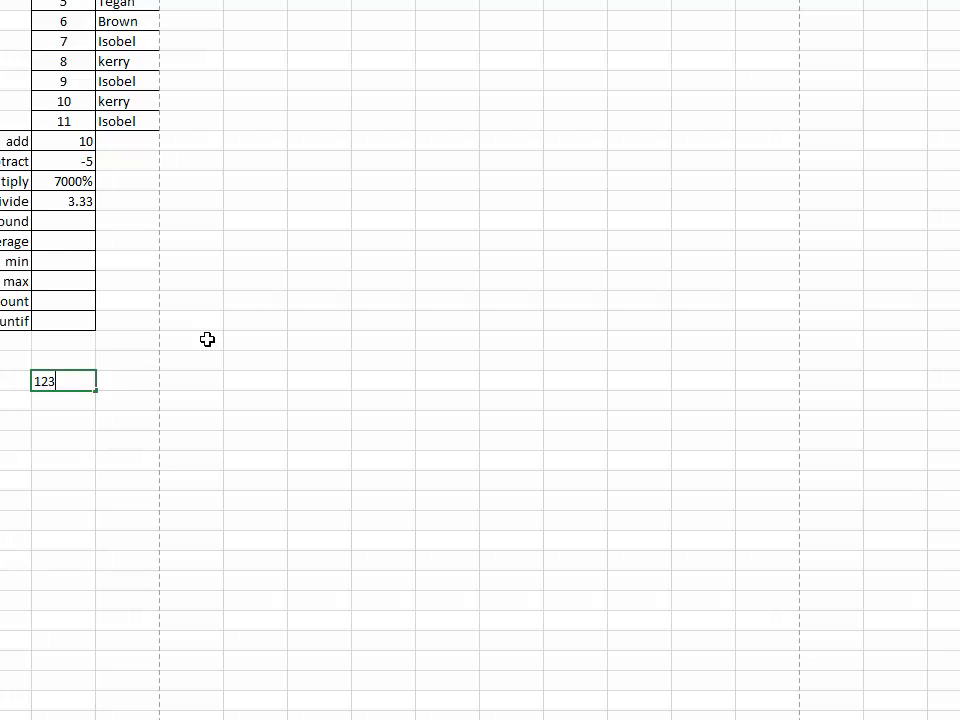
click(118, 425)
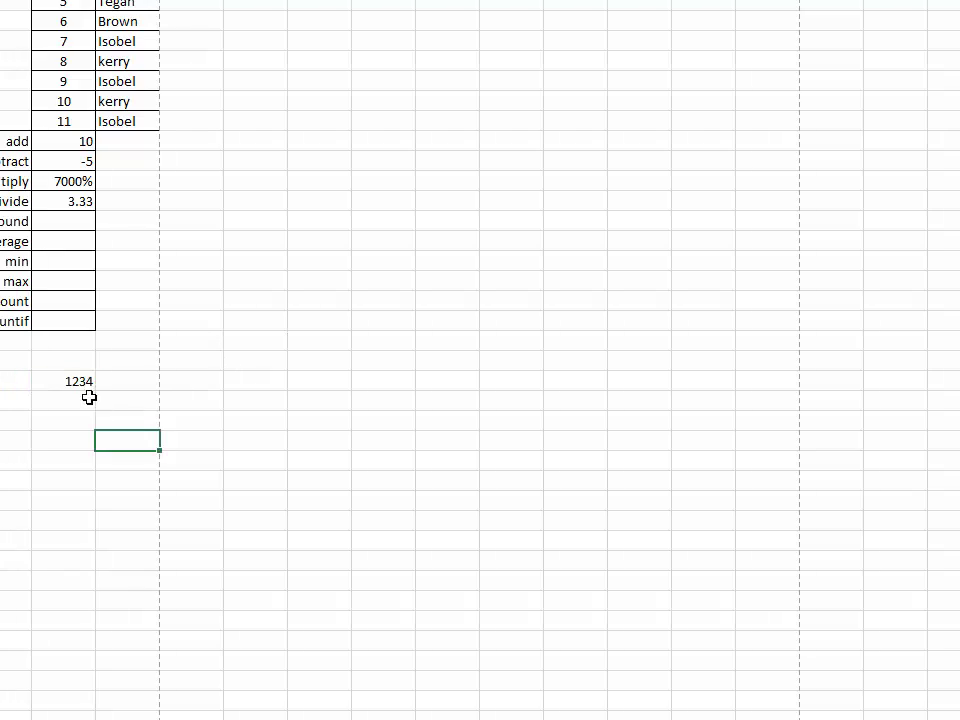
click(81, 380)
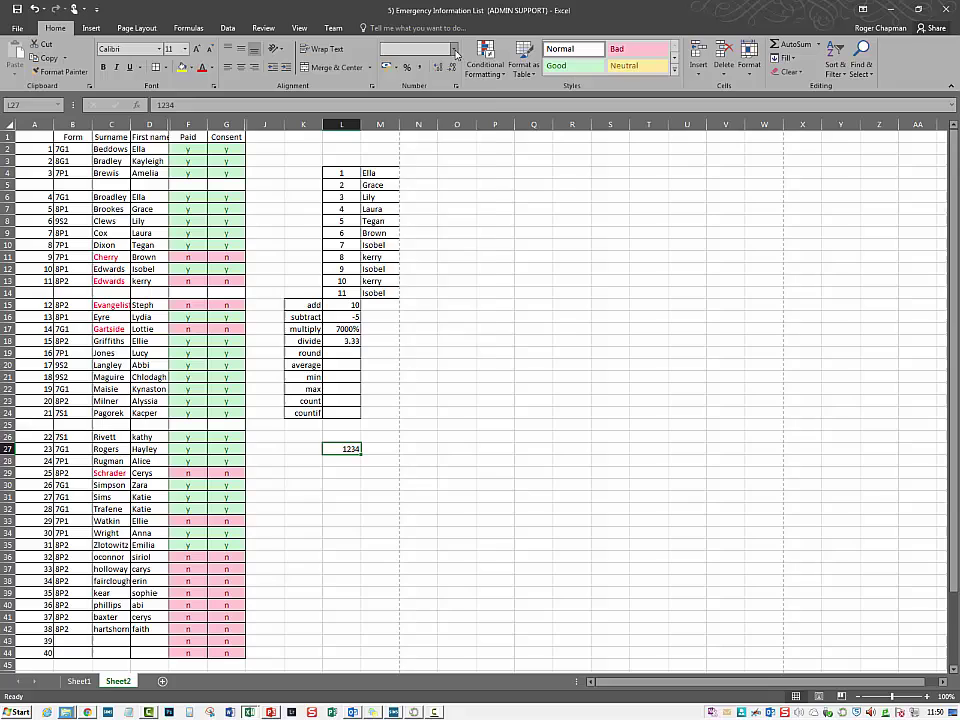
click(453, 48)
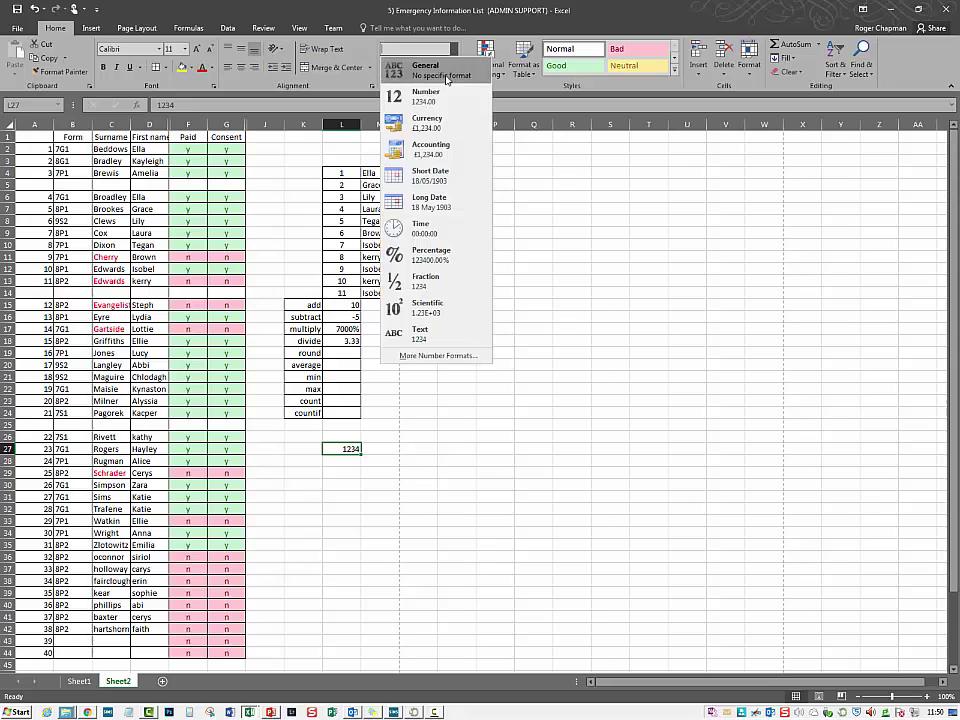
click(429, 180)
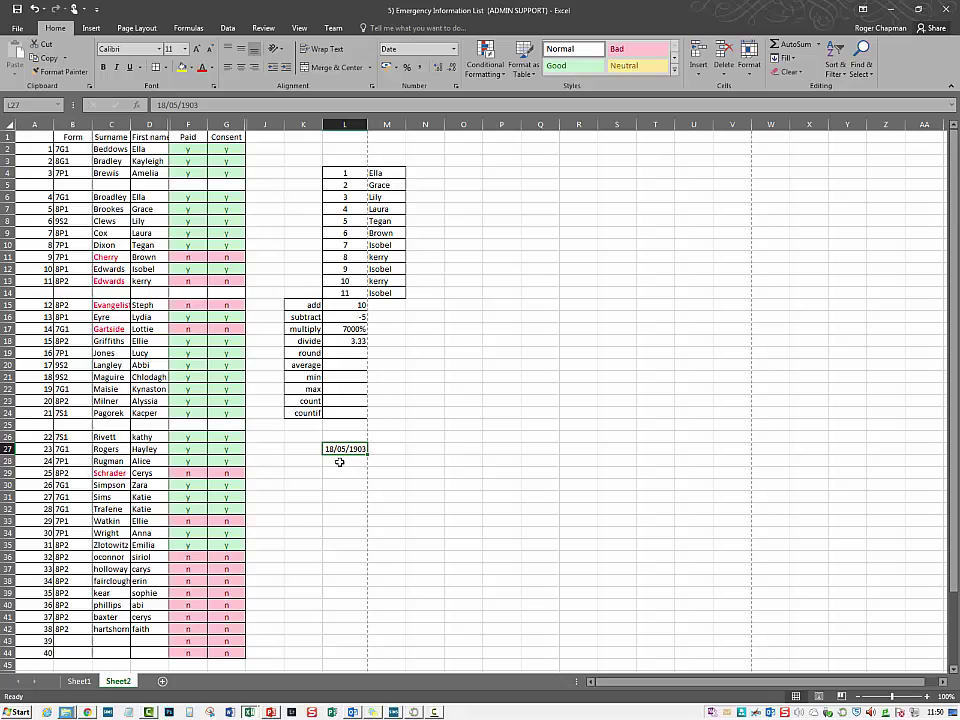
click(453, 48)
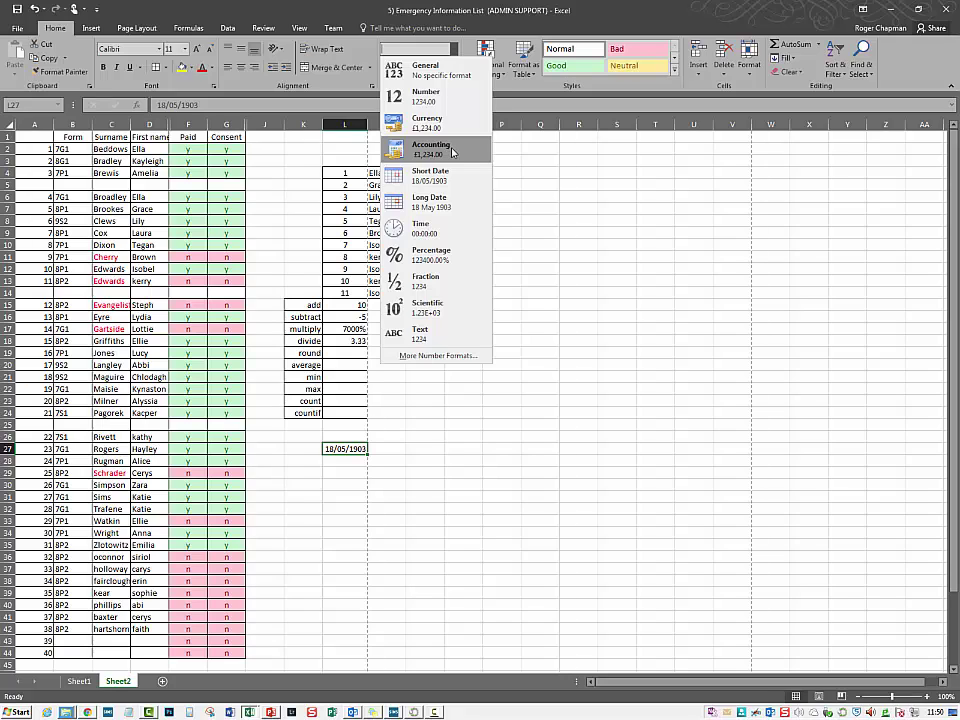
click(359, 282)
click(359, 282)
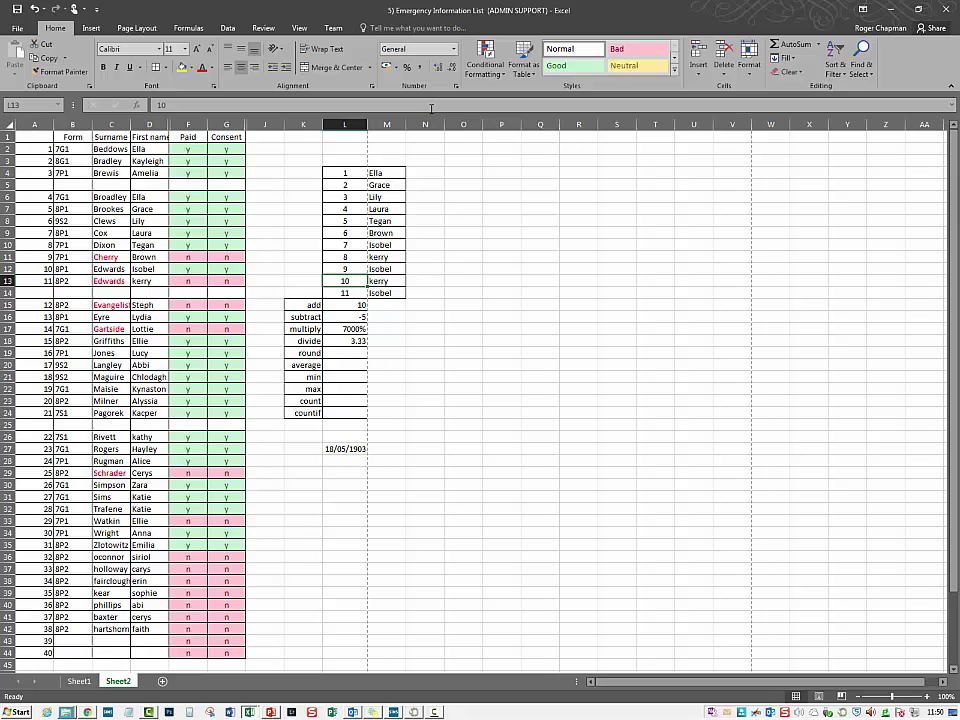
Step: Undo the trial number format on L13 and the Short Date format on L27
click(454, 48)
click(446, 121)
key(ctrl+z)
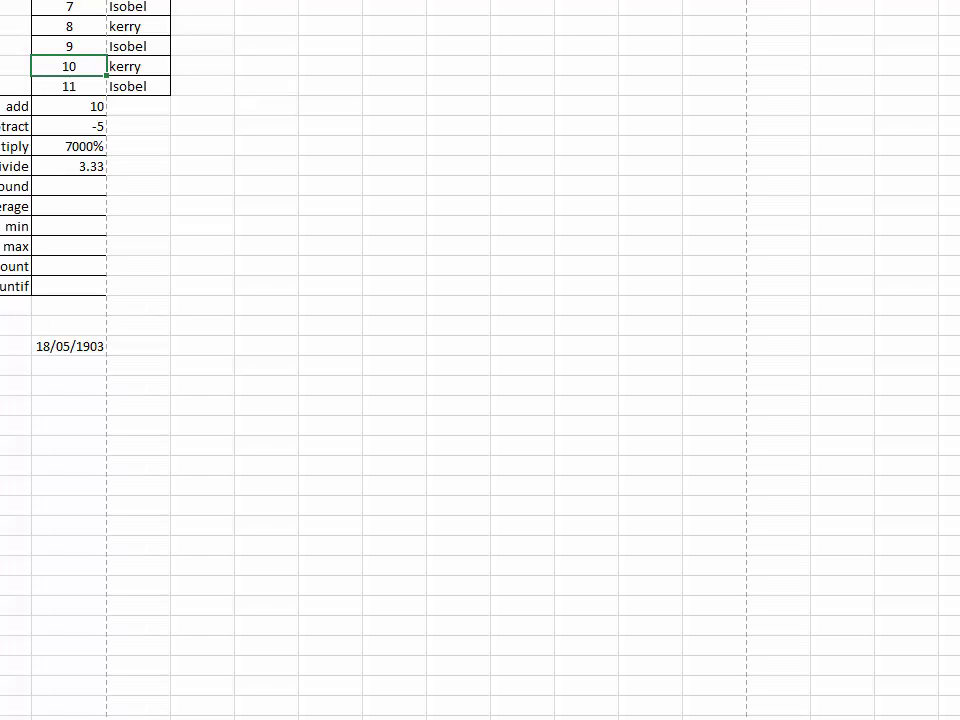
key(ctrl+z)
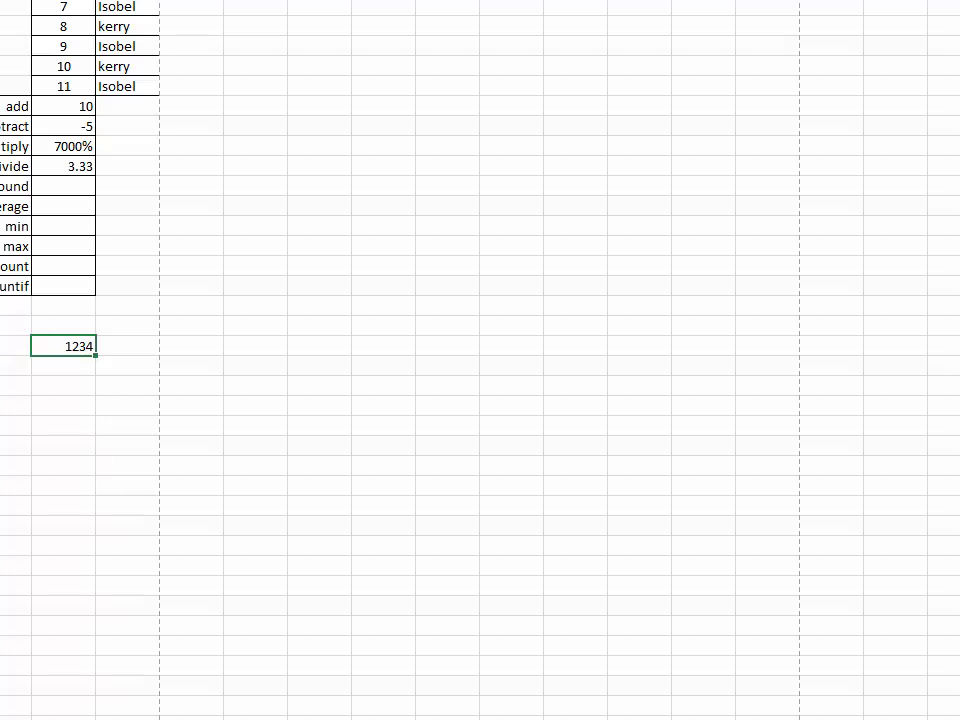
click(64, 64)
click(69, 368)
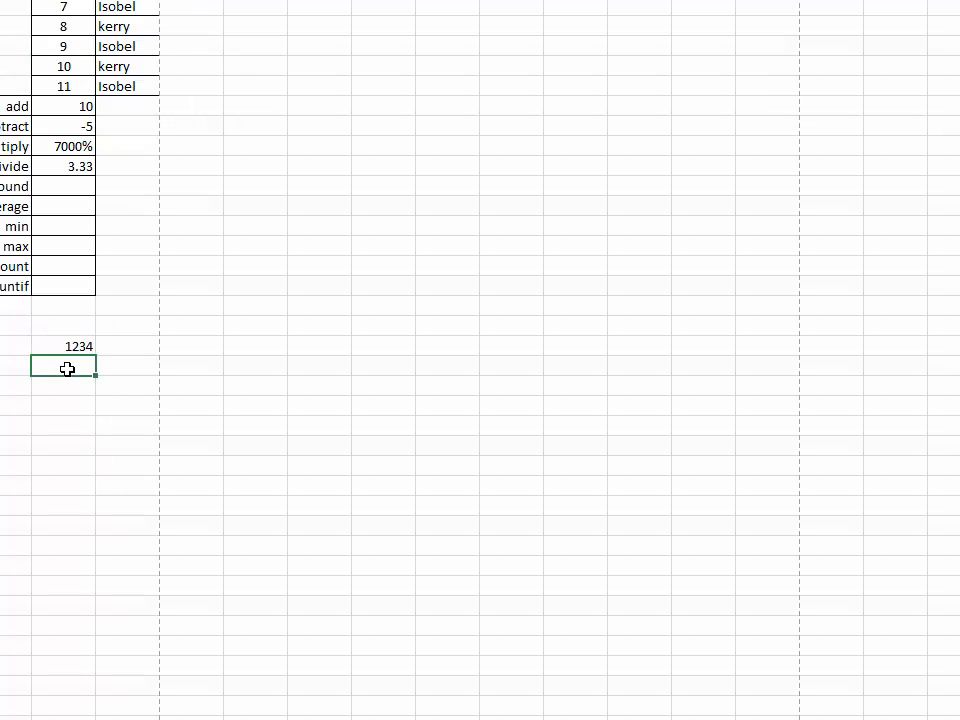
click(69, 346)
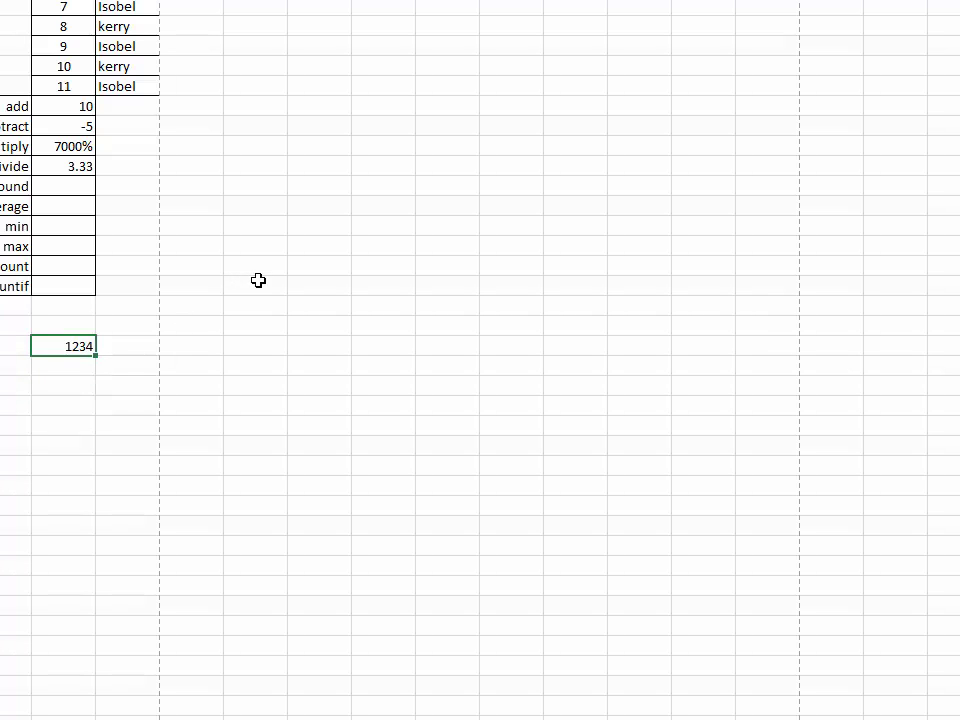
drag(258, 280, 258, 302)
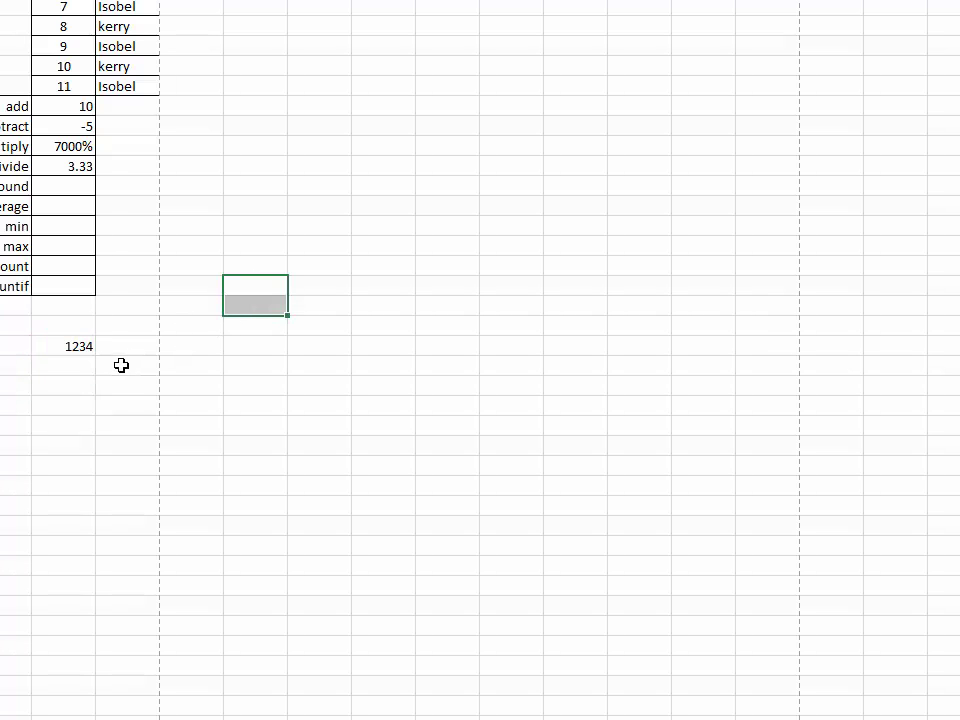
key(Right)
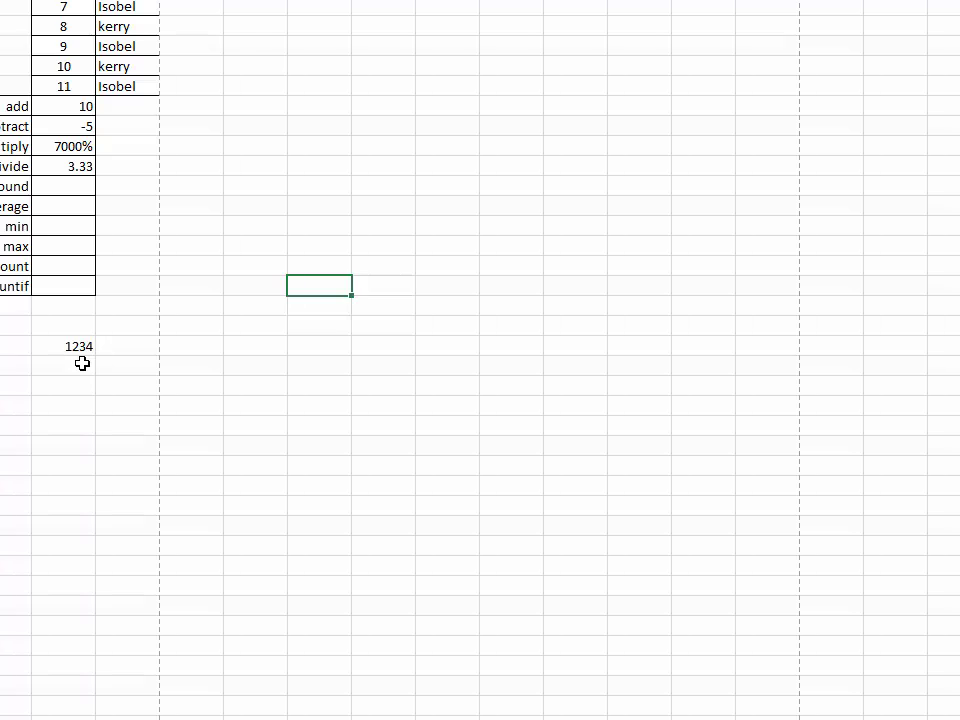
click(82, 363)
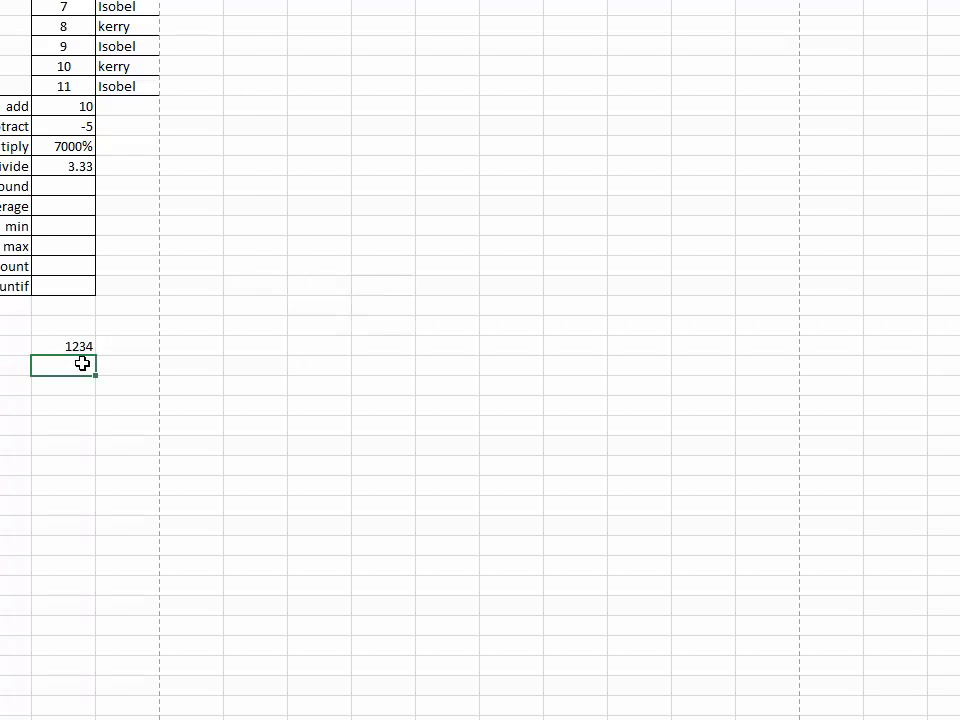
text(10000000000)
click(88, 400)
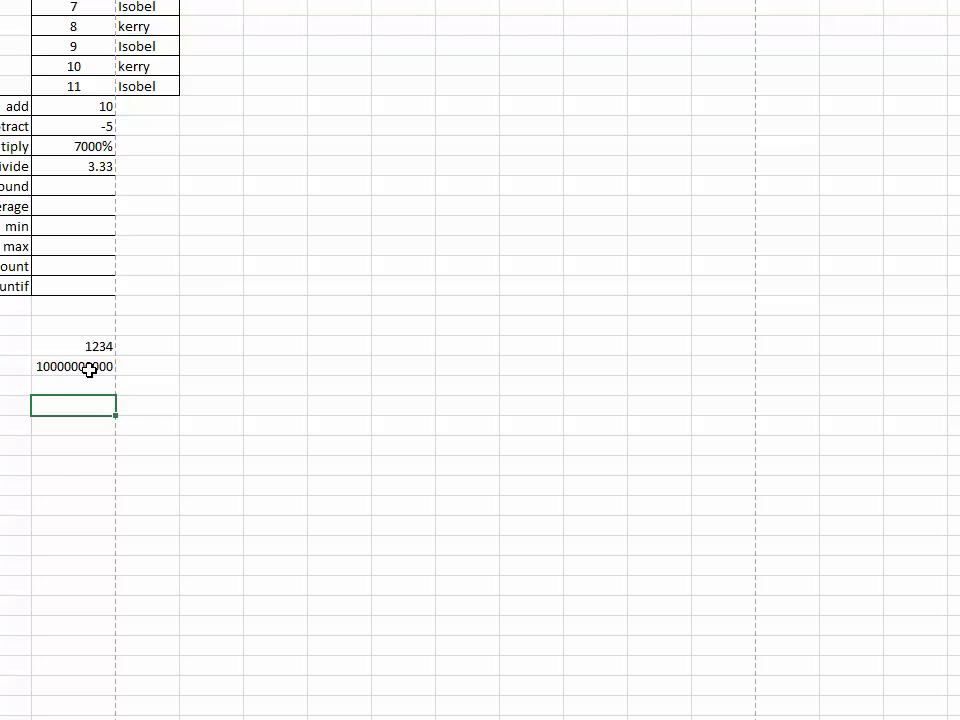
Step: Format L28 as a Number with two decimal places and the 1000 separator
click(89, 368)
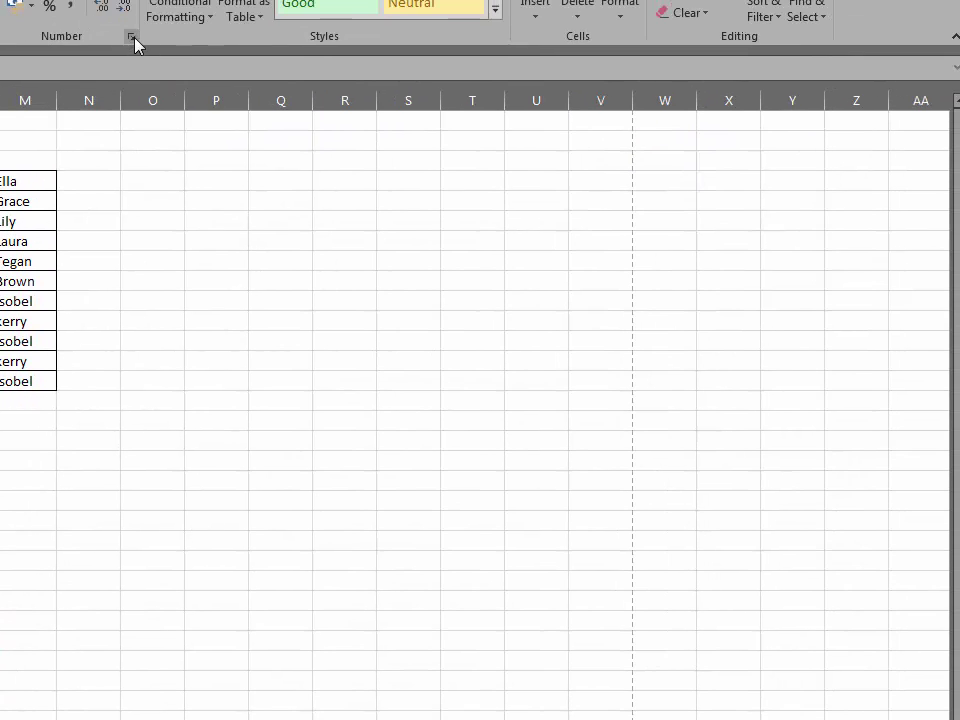
click(131, 37)
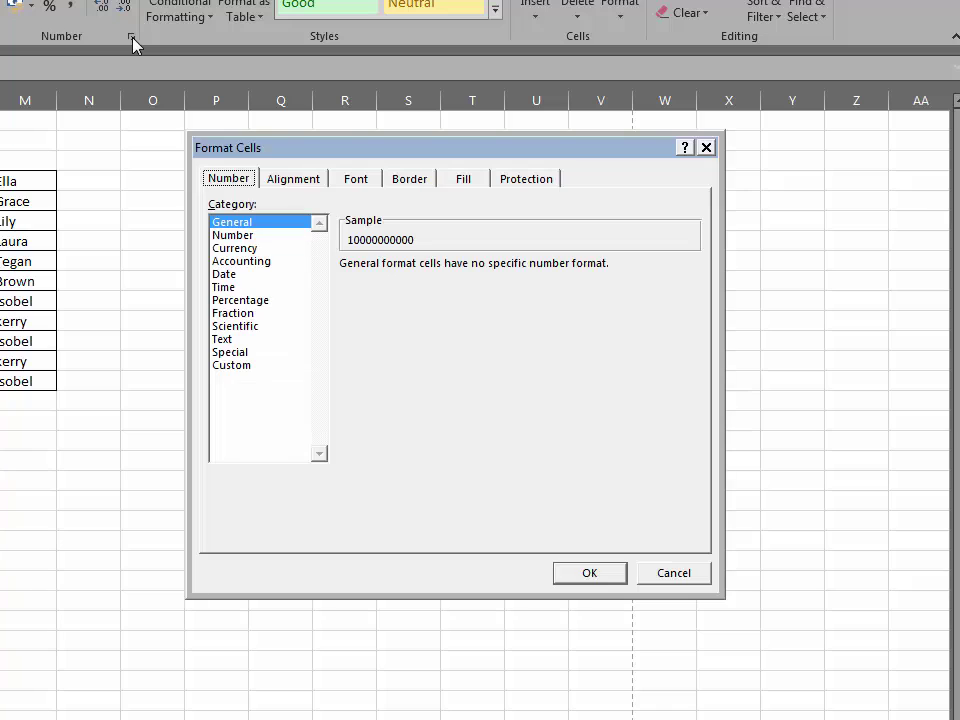
click(266, 235)
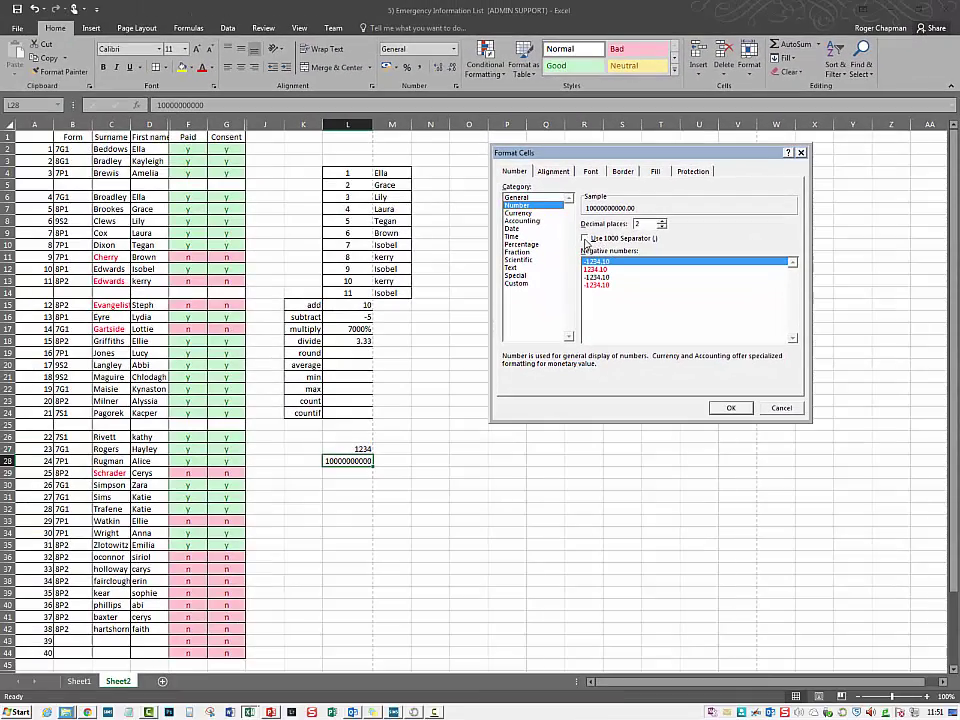
click(586, 240)
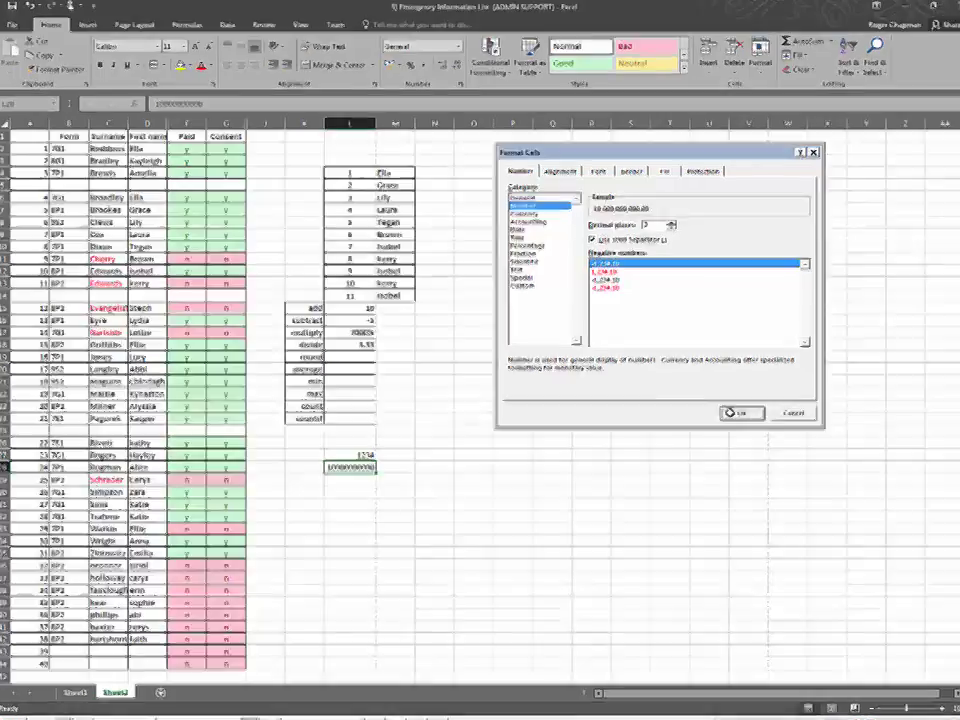
click(730, 413)
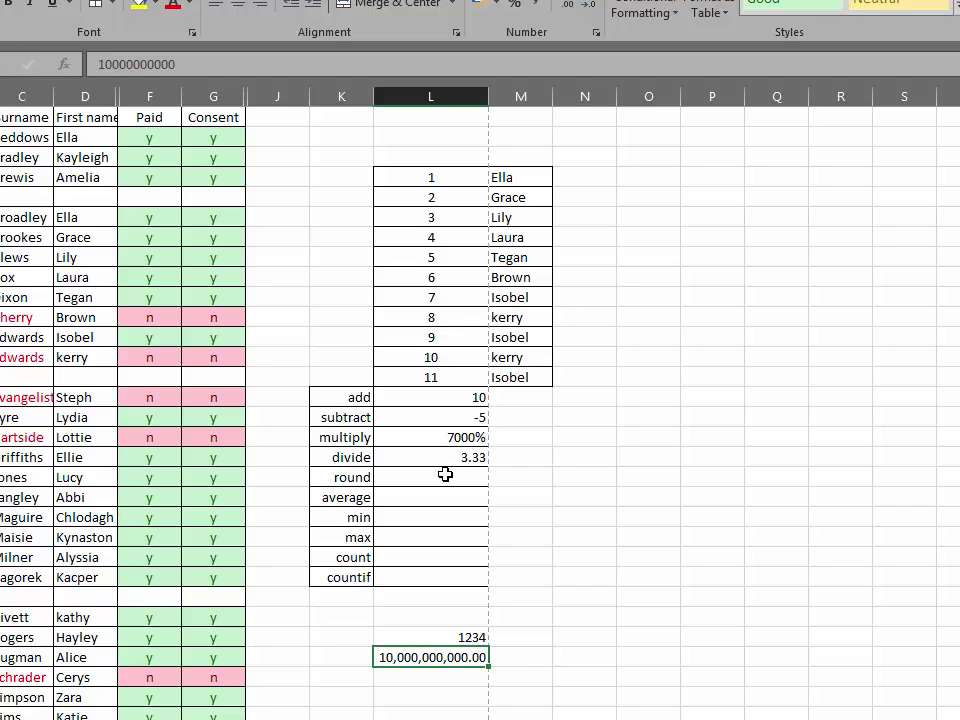
Step: Insert a ROUND function in L19, beside the round label, rounding the division result in L18 to 0 digits
click(443, 398)
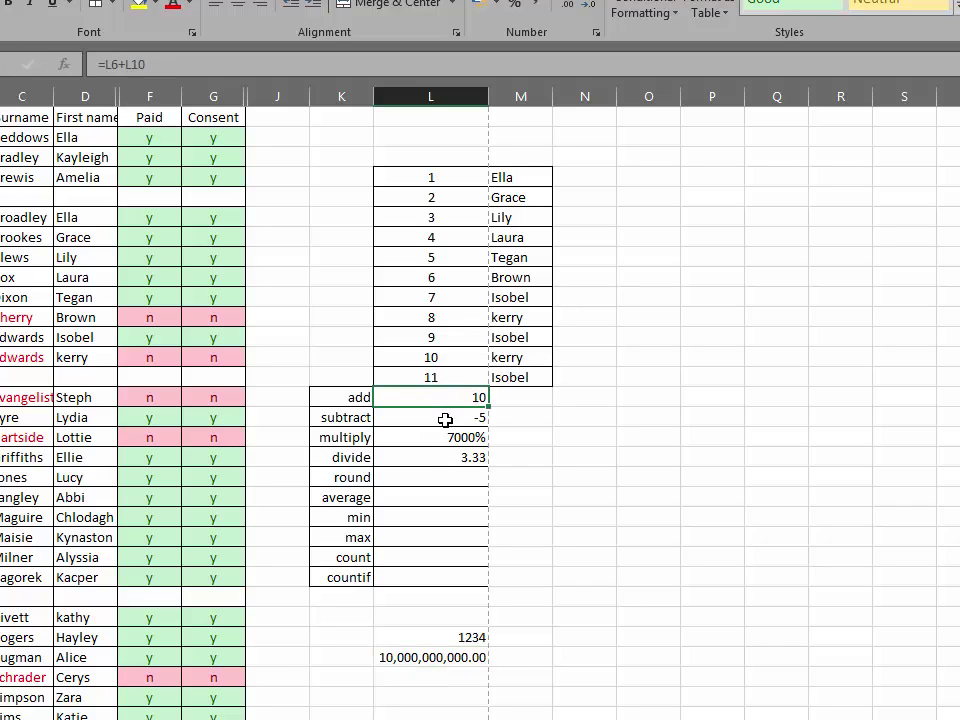
click(438, 477)
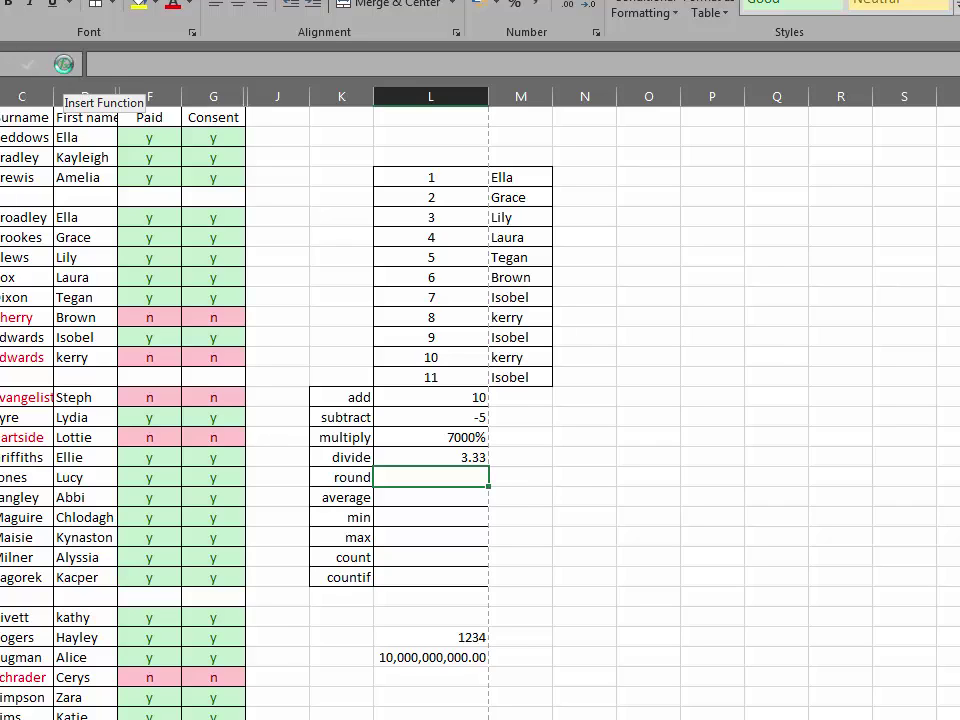
click(65, 64)
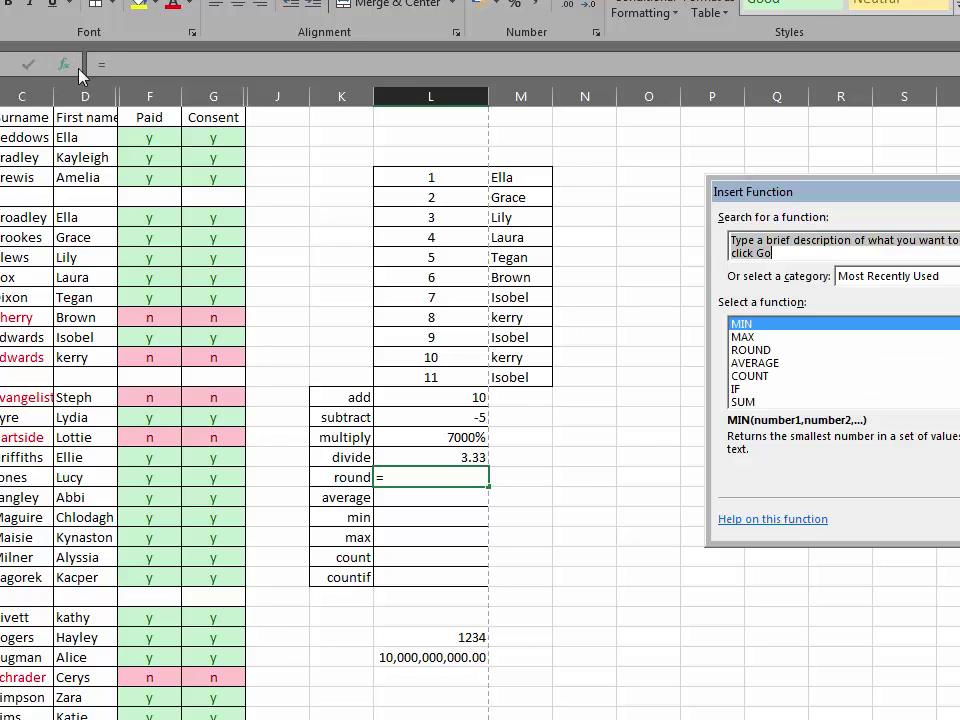
click(751, 349)
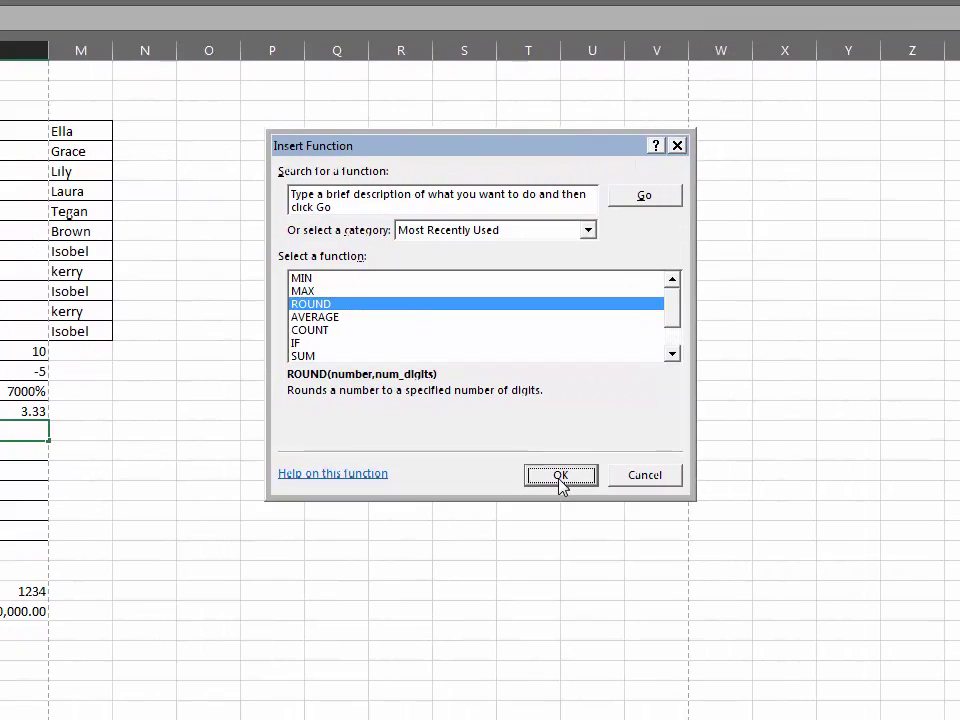
click(838, 506)
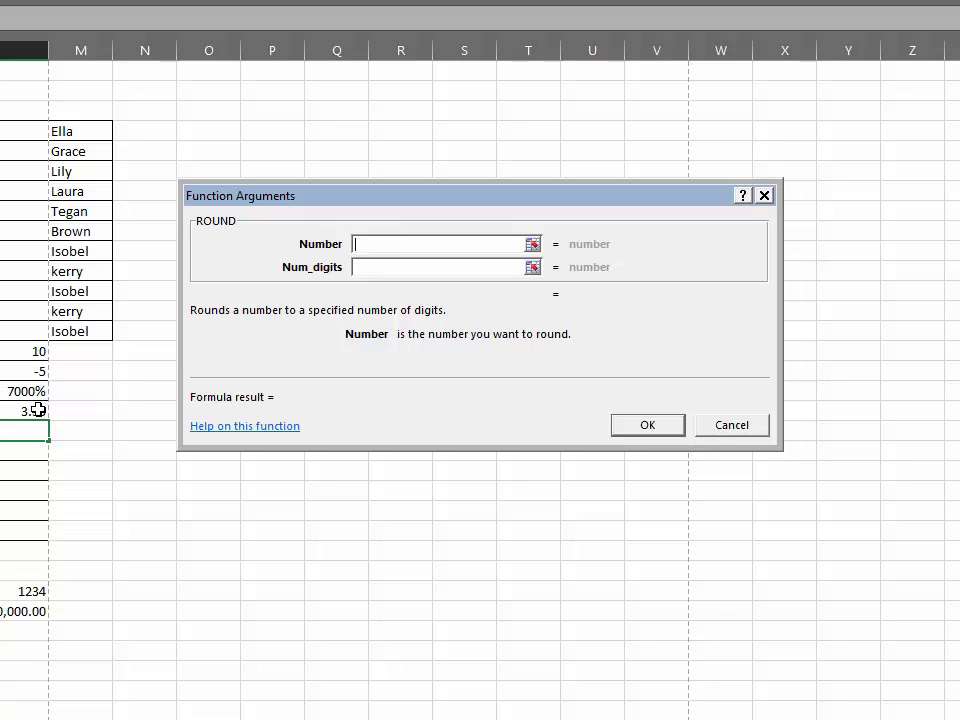
click(38, 410)
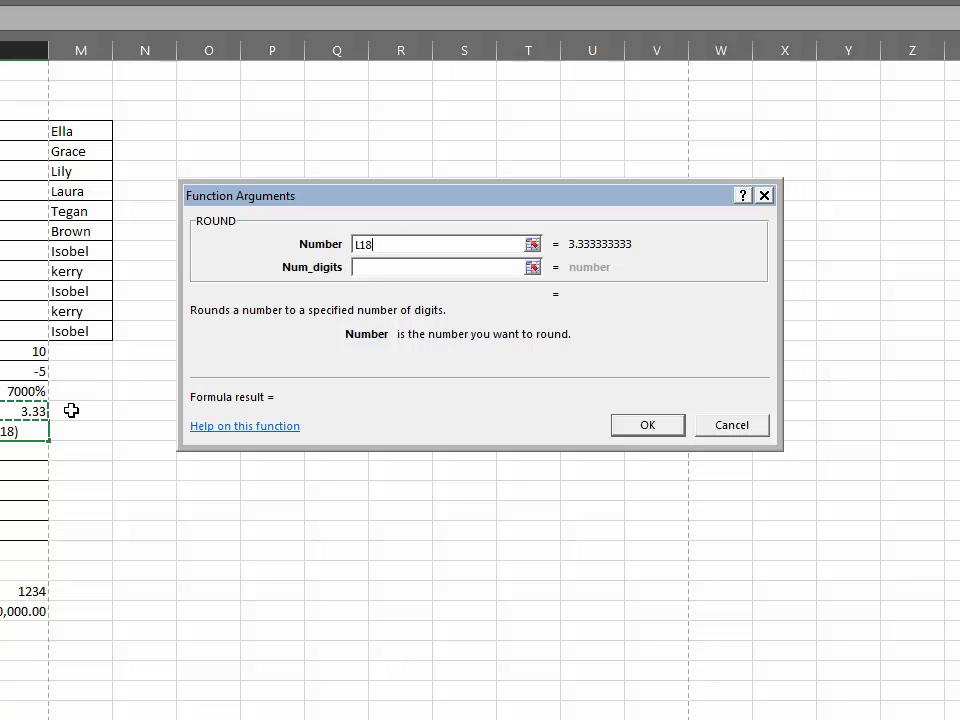
click(392, 270)
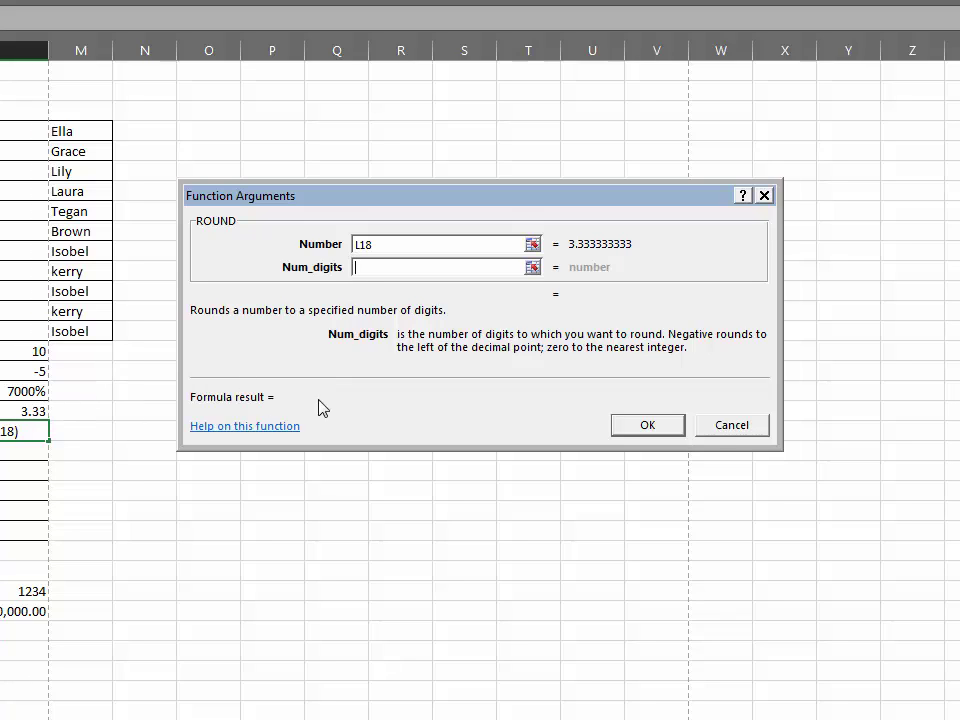
text(0)
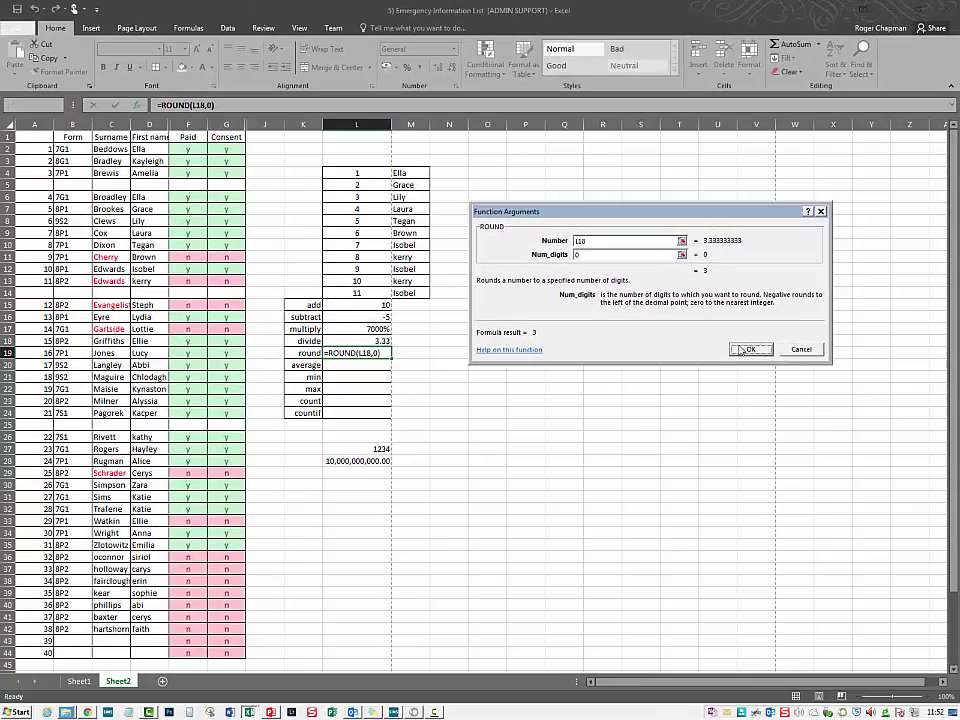
click(722, 367)
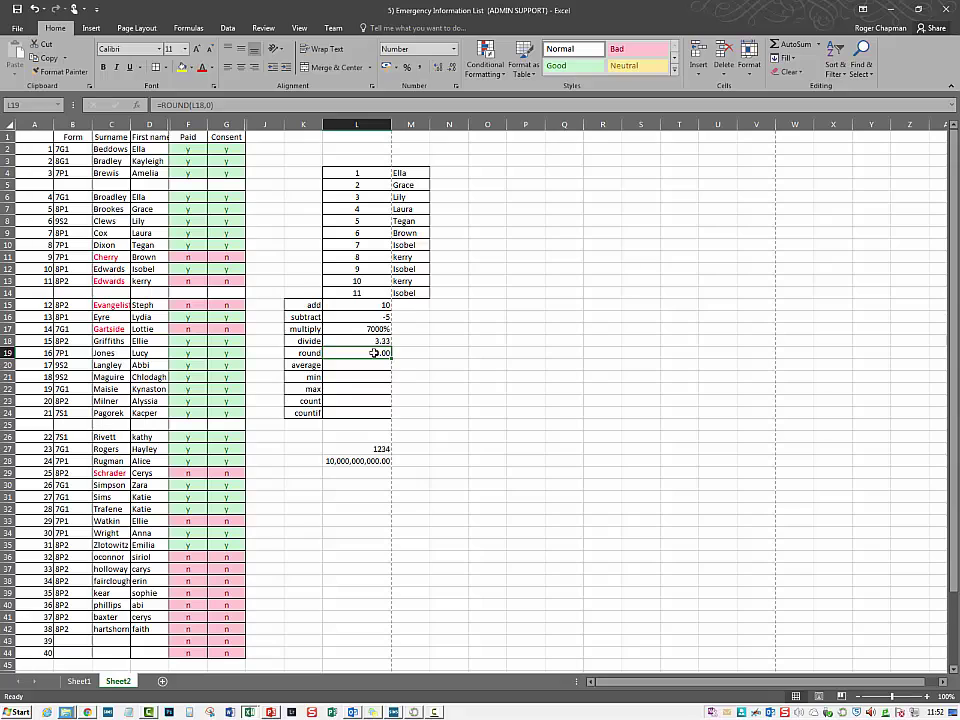
Step: Insert an AVERAGE function in L20, beside the average label, over the number series L4:L14
click(375, 364)
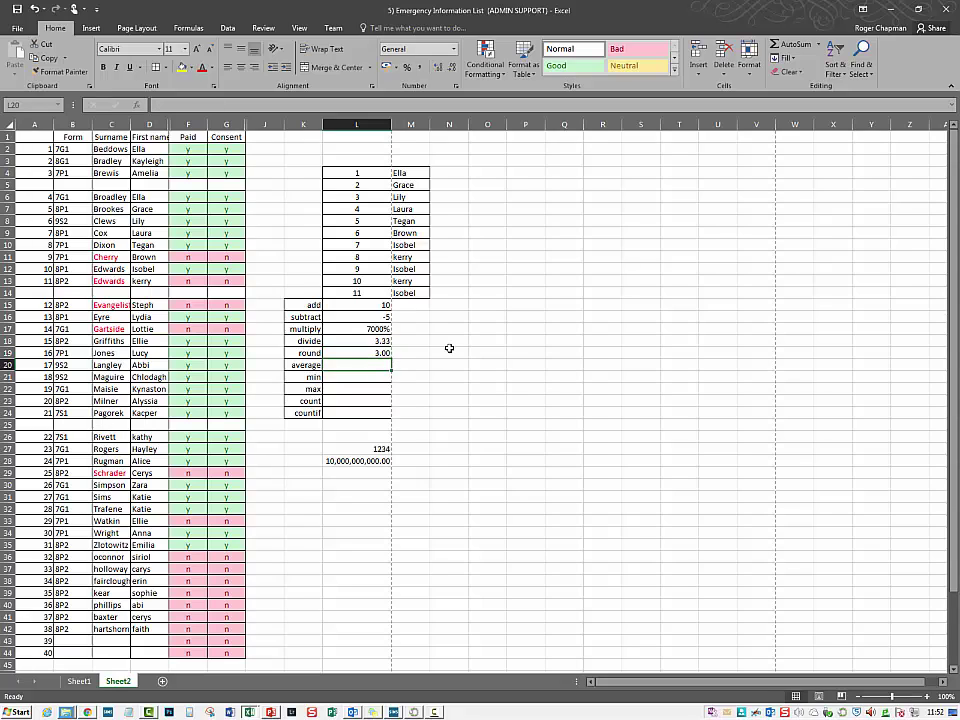
click(134, 105)
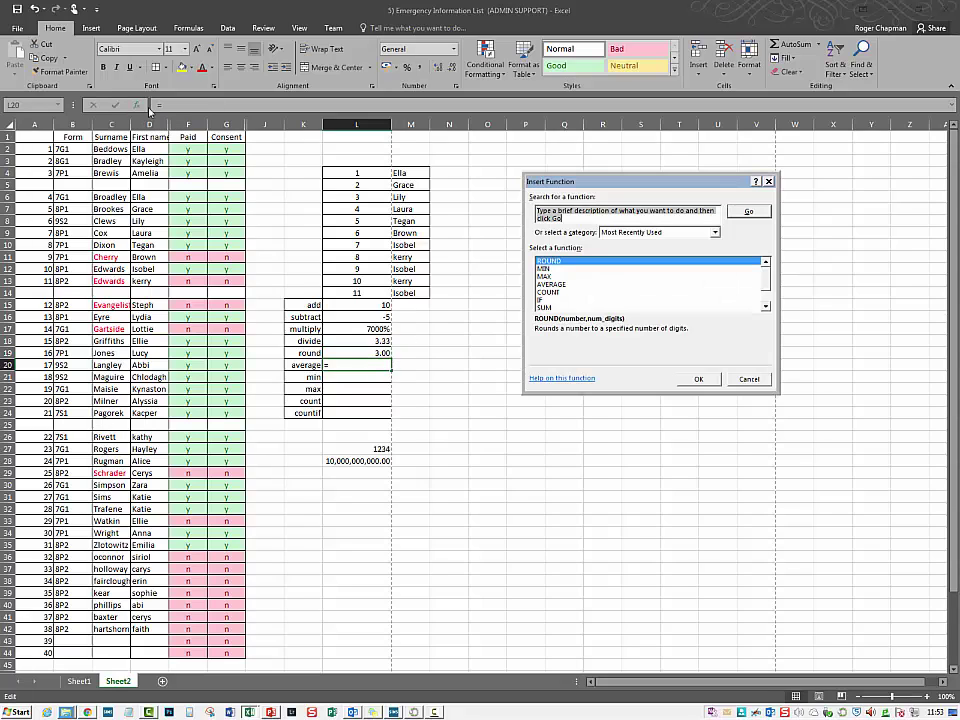
click(566, 285)
click(698, 379)
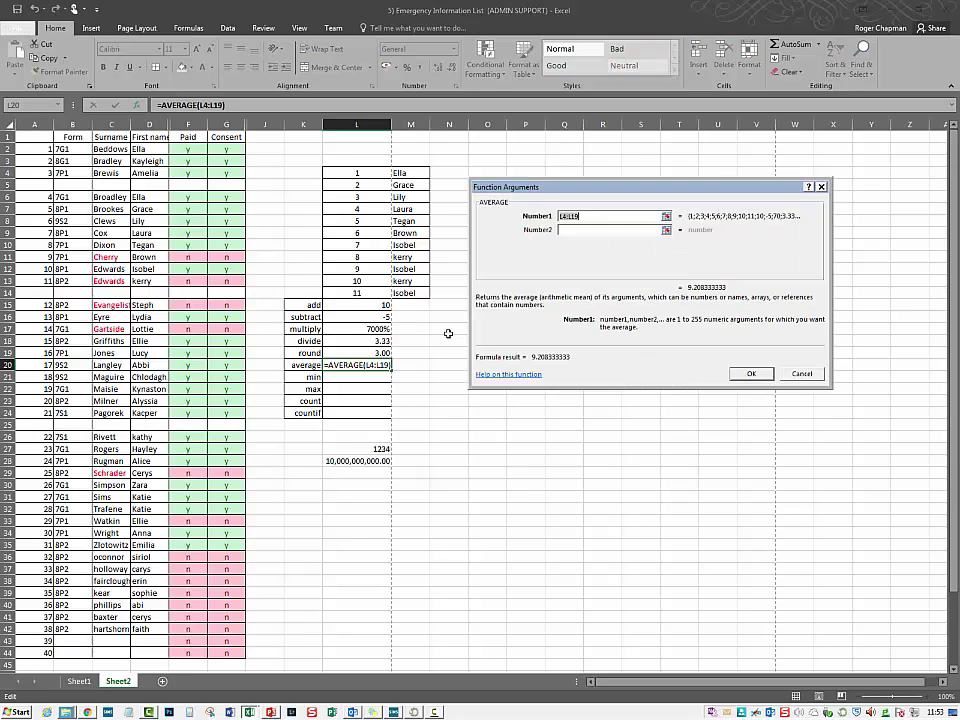
drag(352, 172, 365, 292)
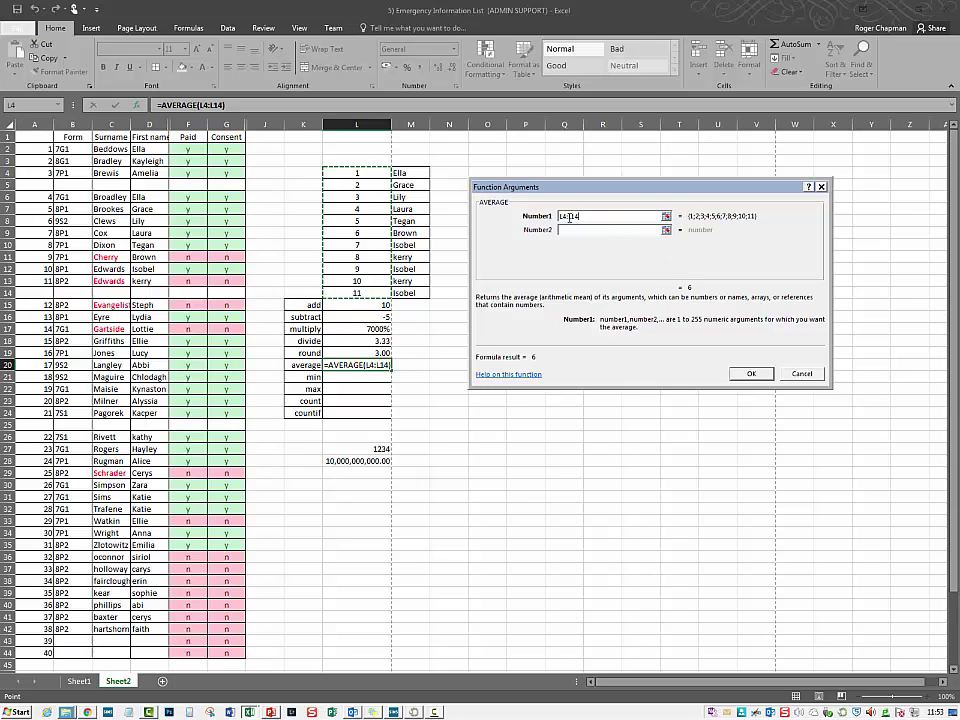
click(749, 374)
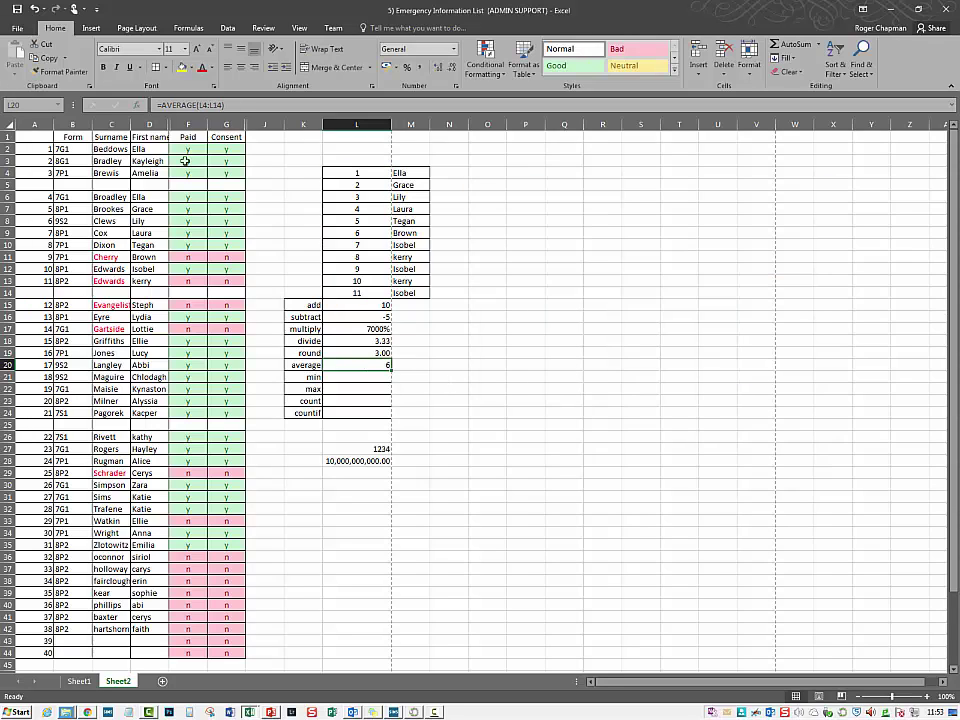
Step: Insert a MIN function in L21, beside the min label, accepting the suggested range L4:L20
click(353, 377)
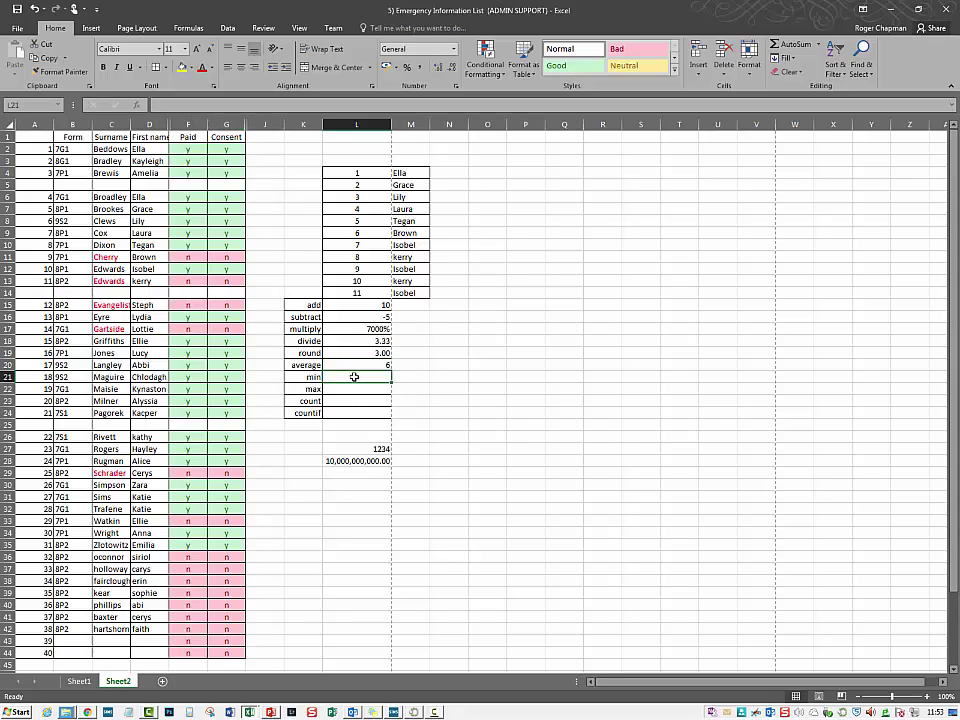
click(132, 104)
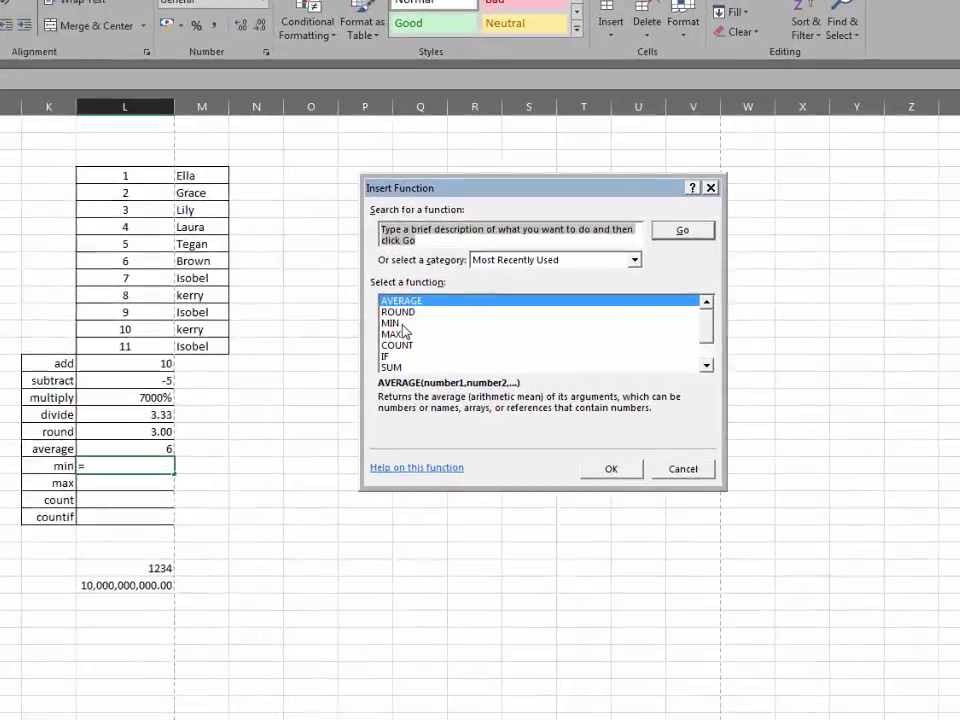
click(548, 276)
click(698, 379)
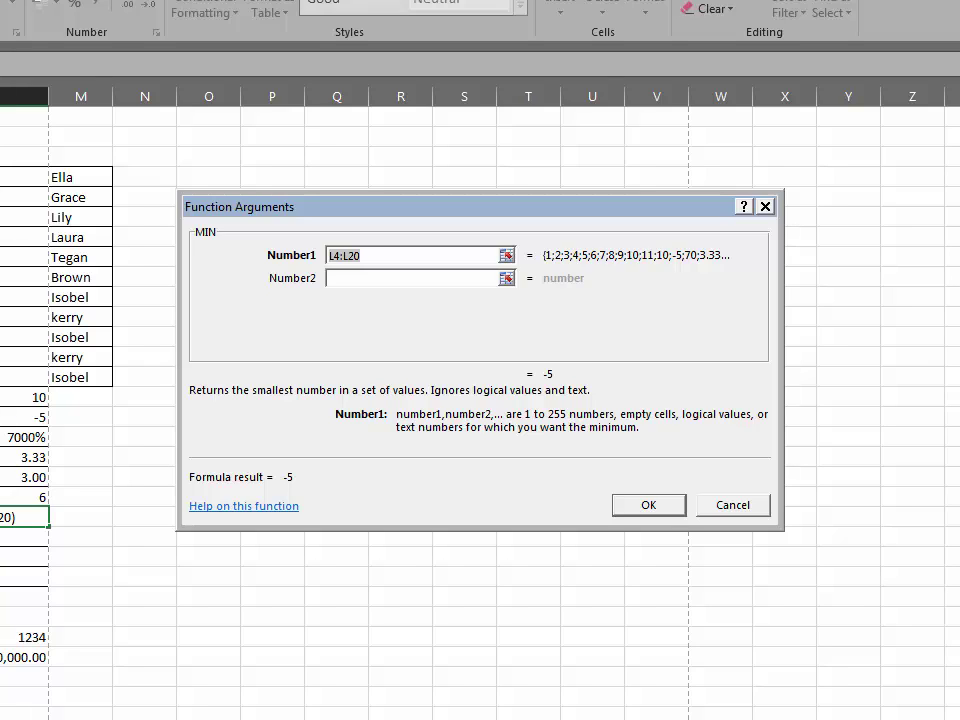
click(623, 506)
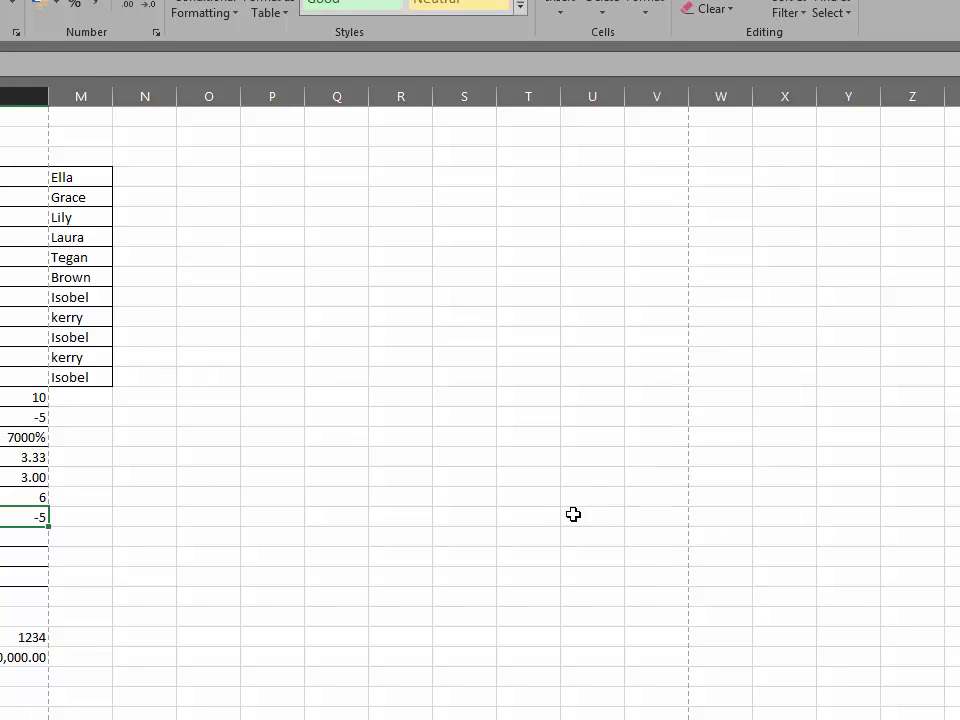
Step: Insert a MAX function in L22, beside the max label, over the number series L4:L14
click(26, 539)
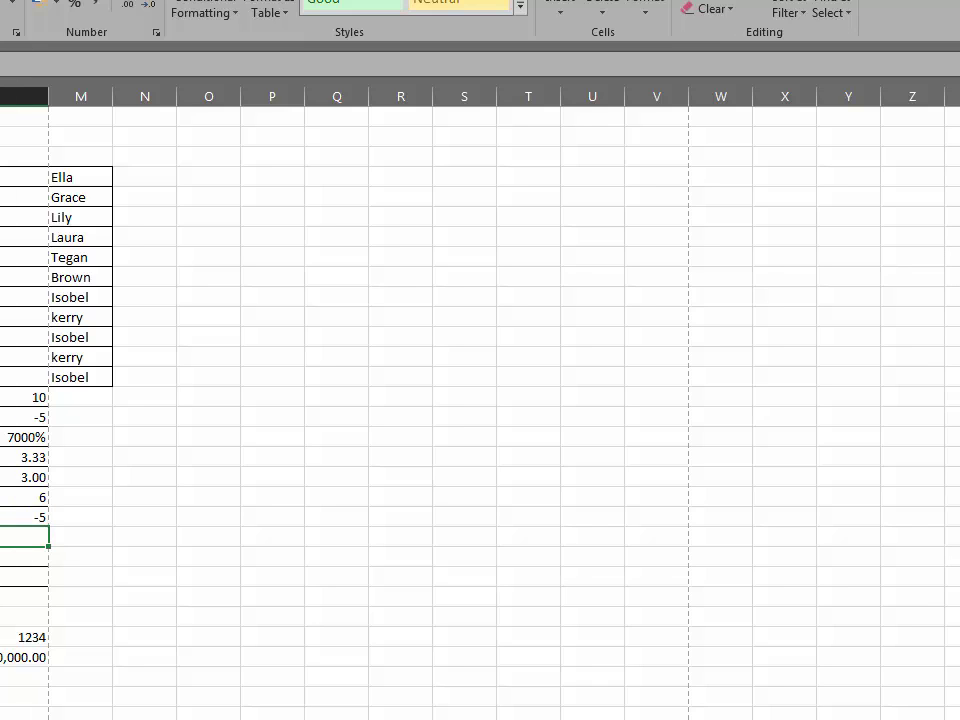
key(shift+F3)
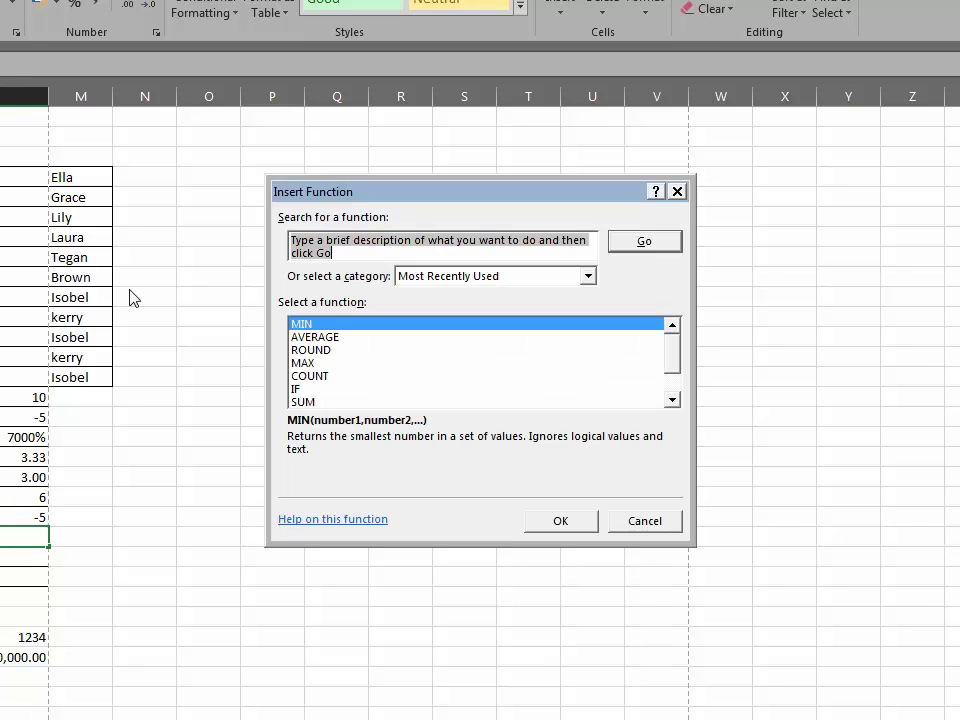
click(310, 363)
click(552, 521)
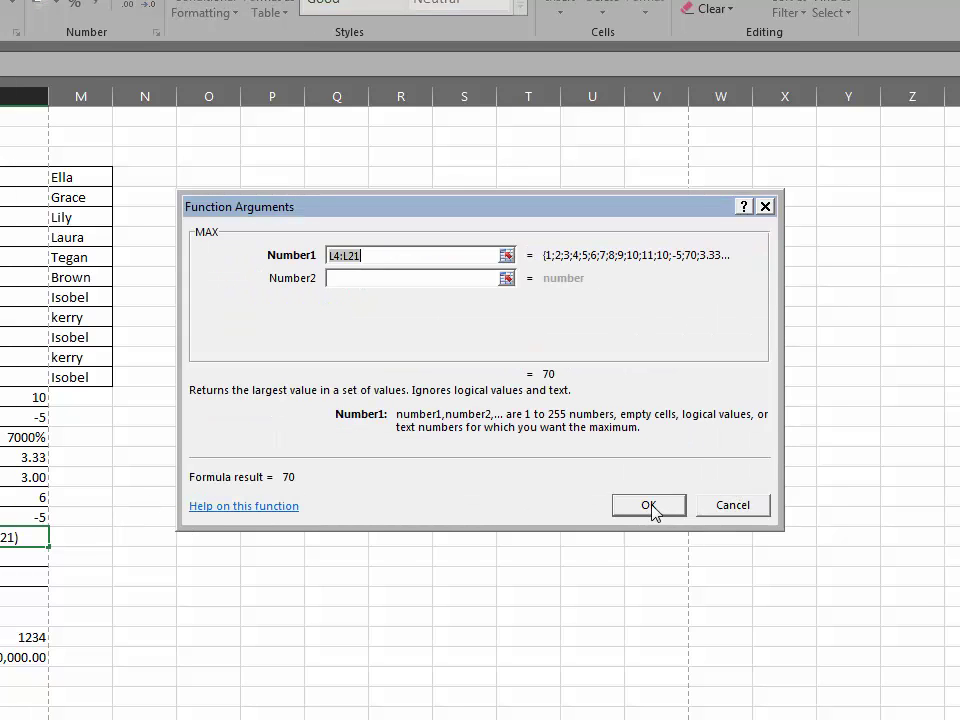
drag(3, 172, 15, 373)
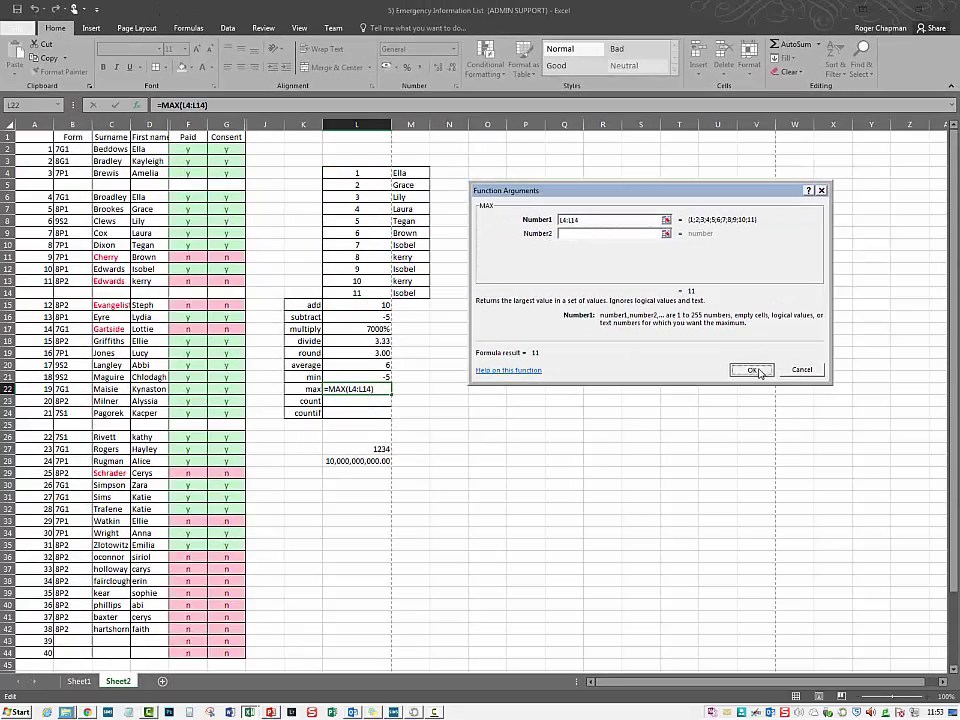
click(730, 396)
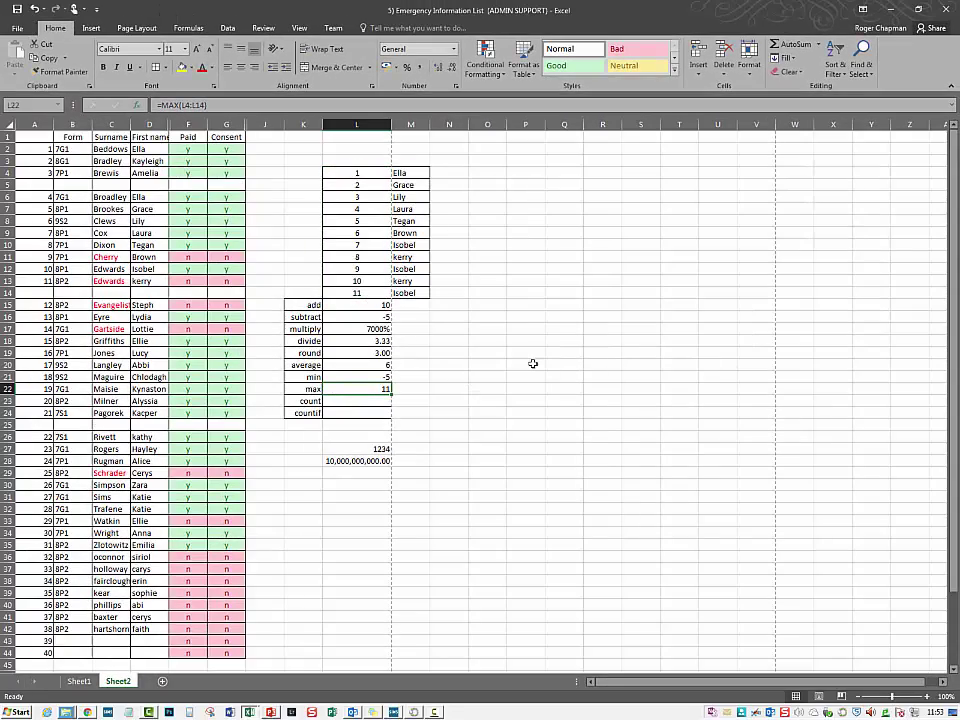
Step: Replace the formula in L21, beside the min label, with =MIN(L4:L14) so it covers only the number series
click(365, 373)
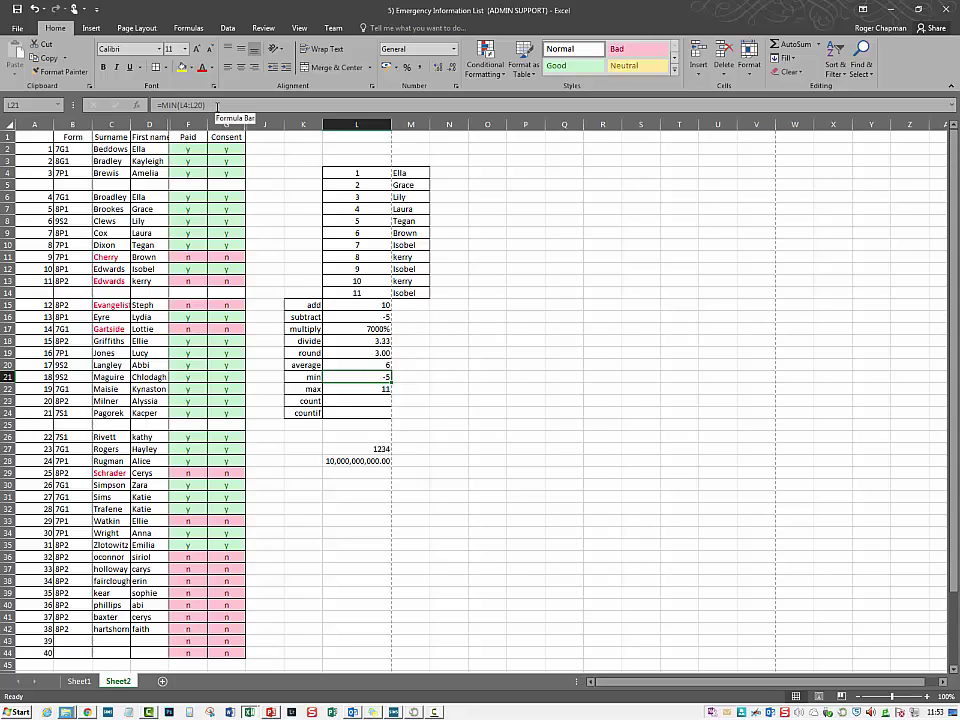
drag(217, 105, 139, 105)
key(BackSpace)
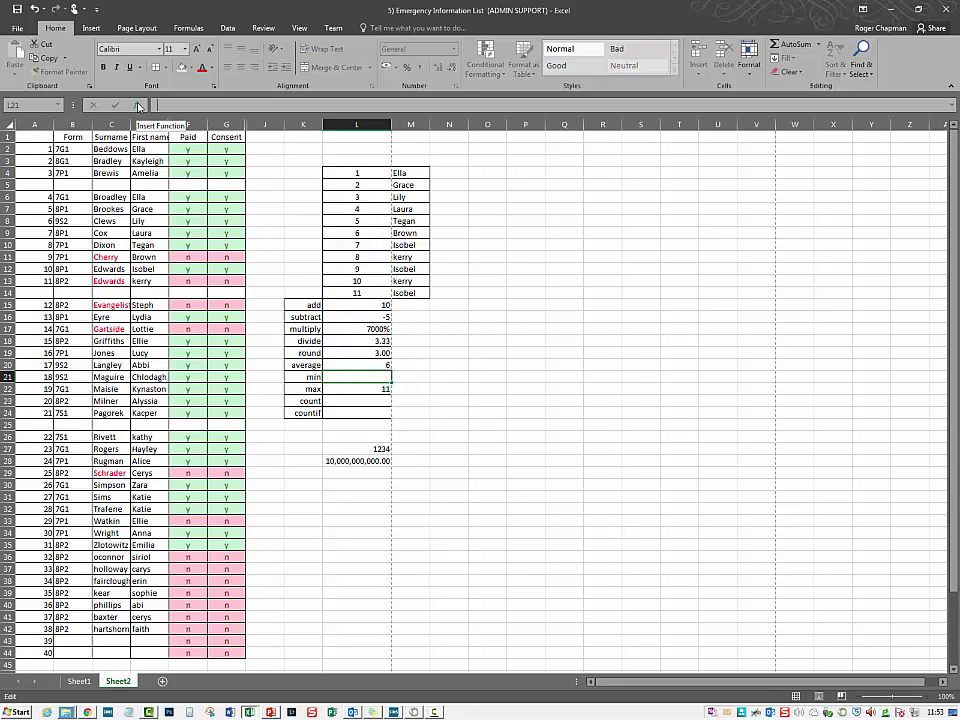
text(min)
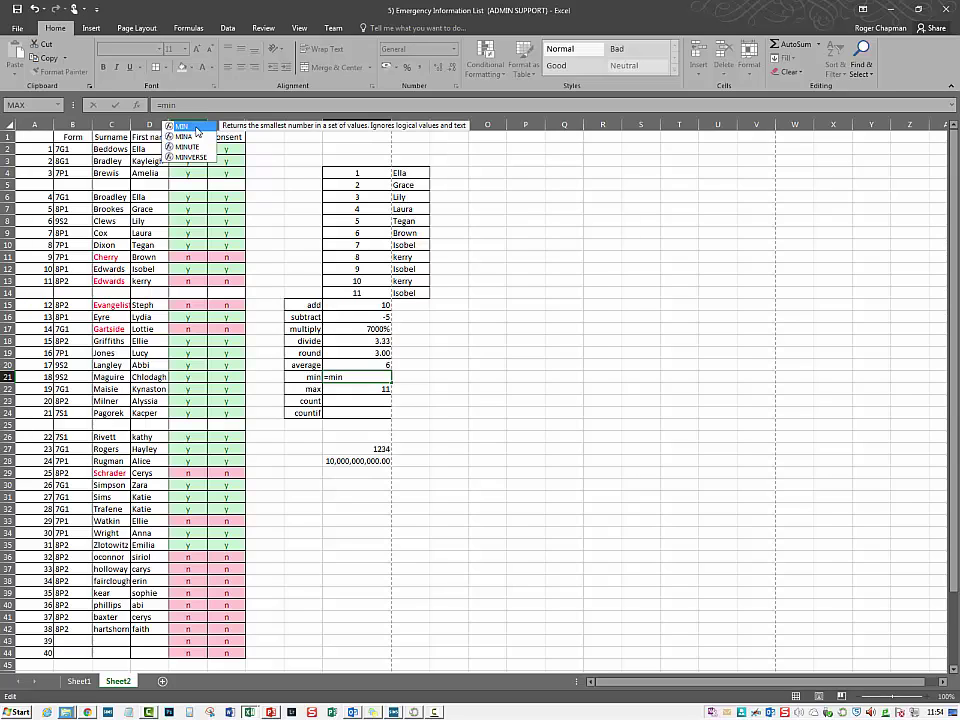
double_click(184, 126)
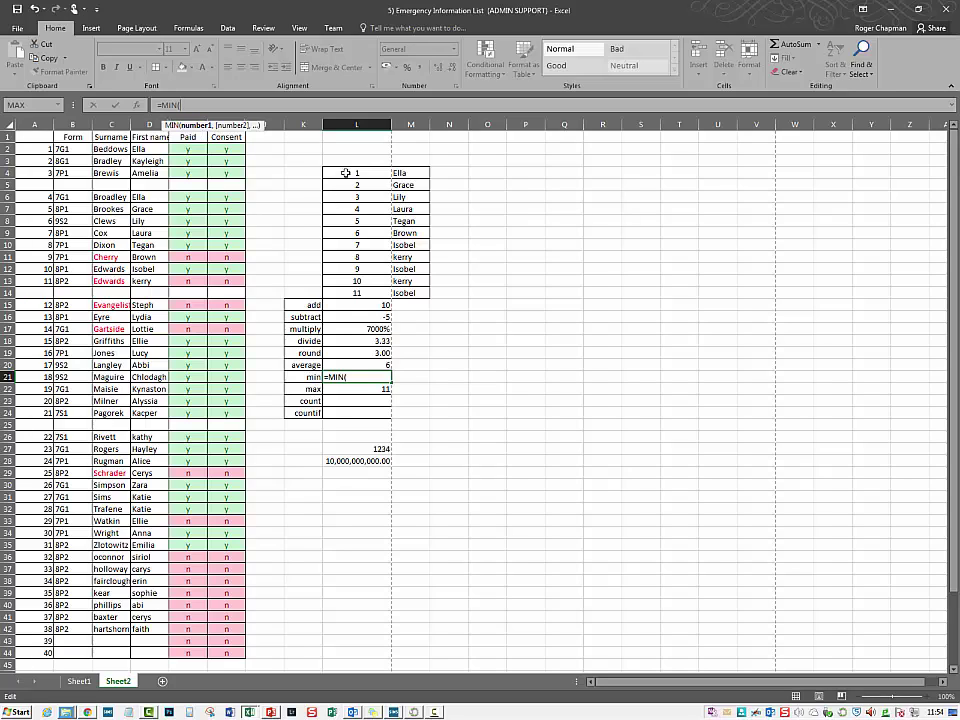
drag(349, 172, 335, 291)
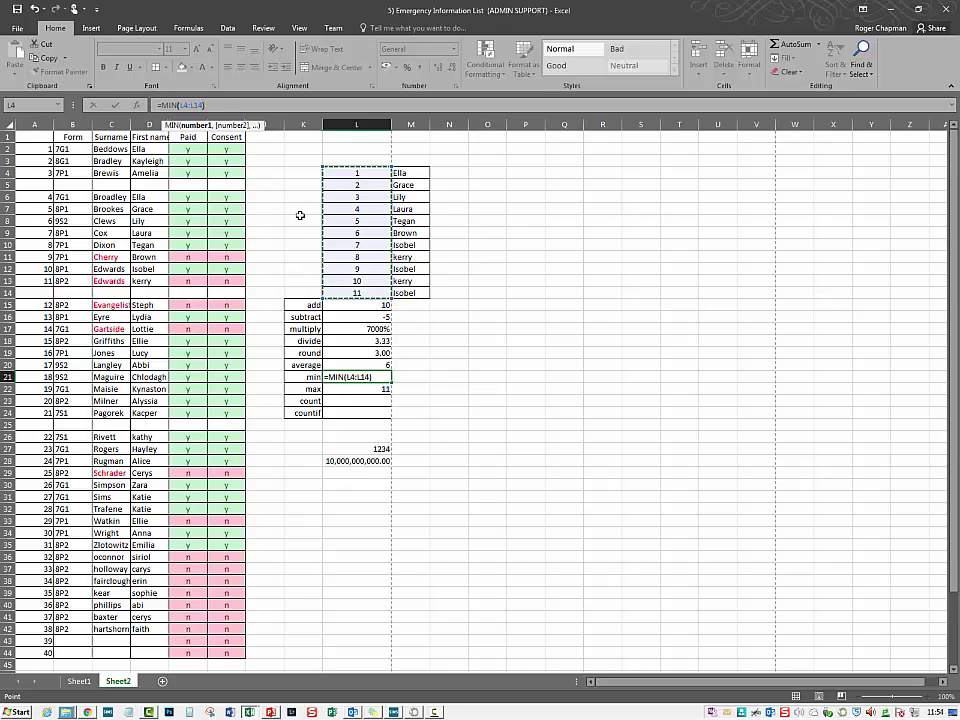
key(Return)
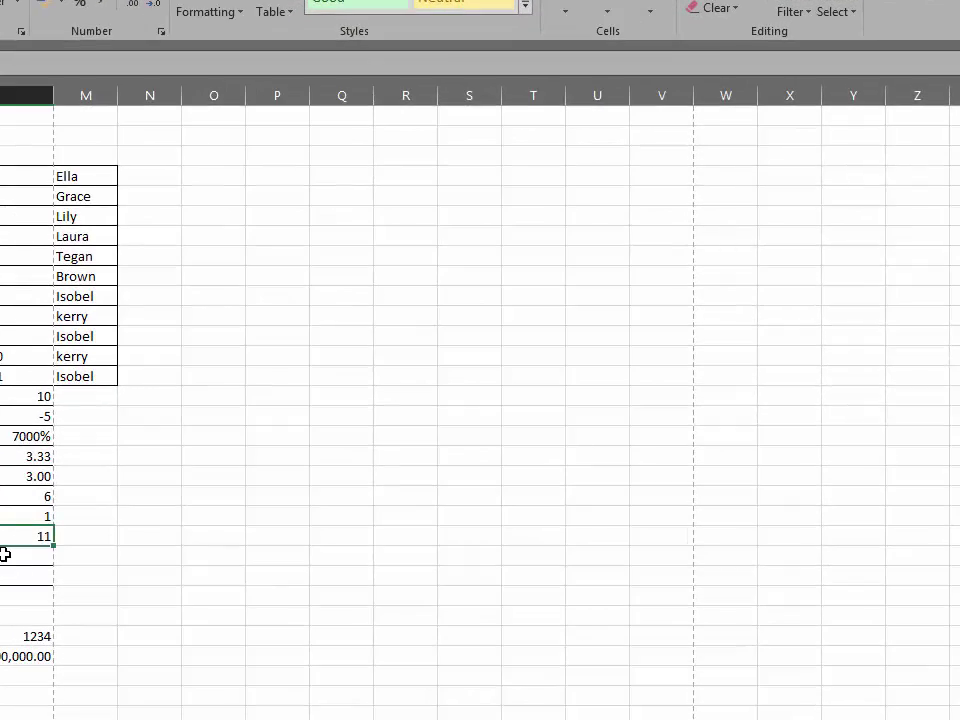
Step: Insert a COUNT function in L23, beside the count label, over the number series L4:L14
click(5, 554)
key(shift+F3)
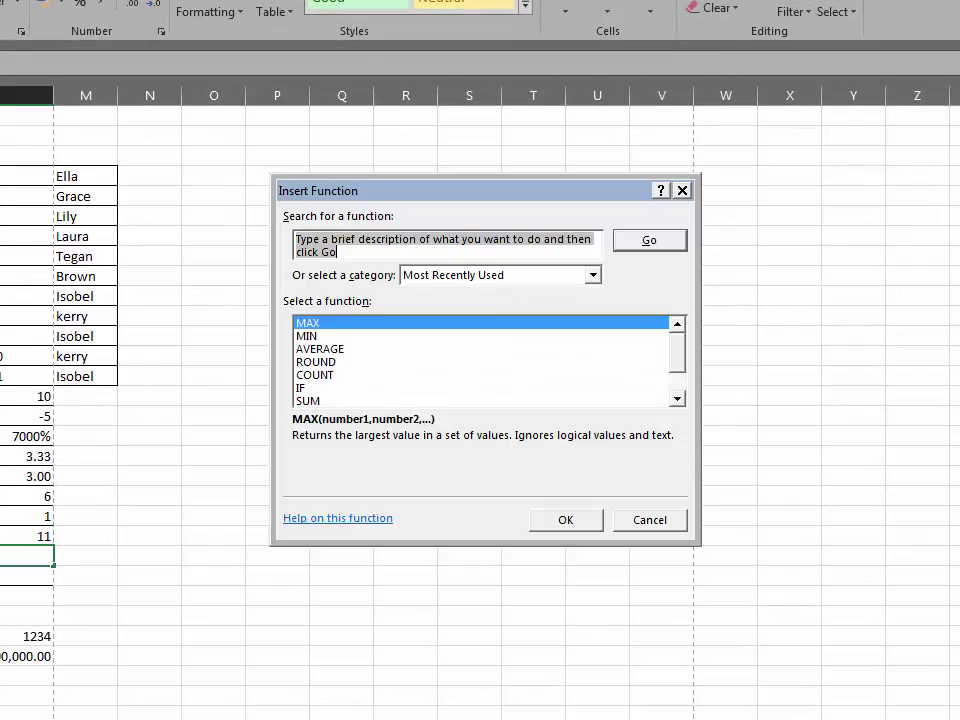
click(323, 377)
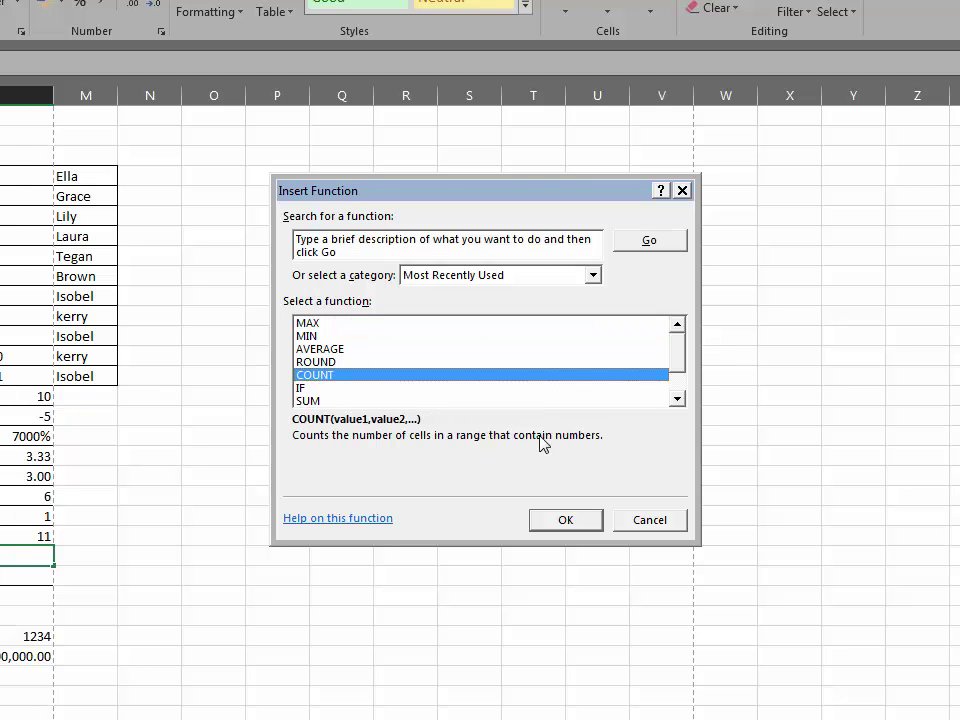
click(583, 512)
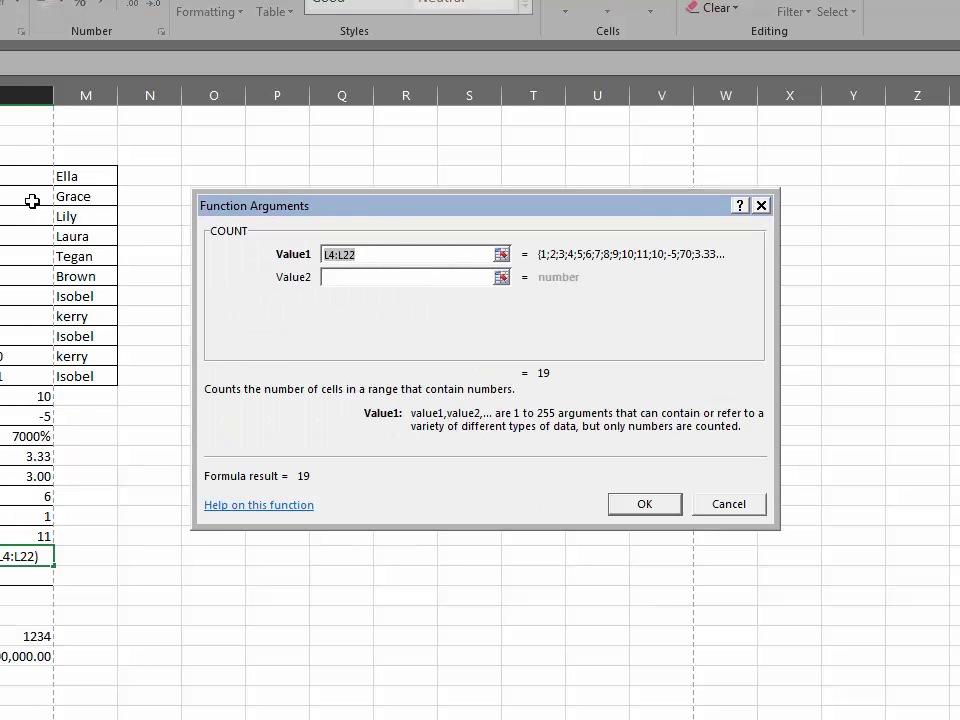
drag(26, 178, 37, 382)
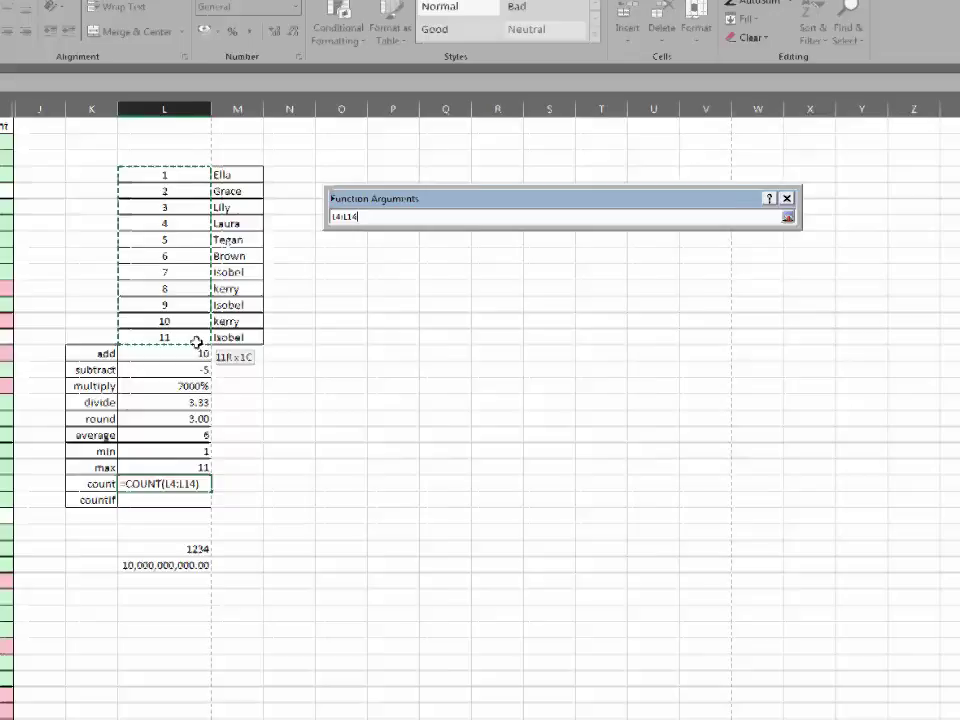
drag(196, 342, 197, 342)
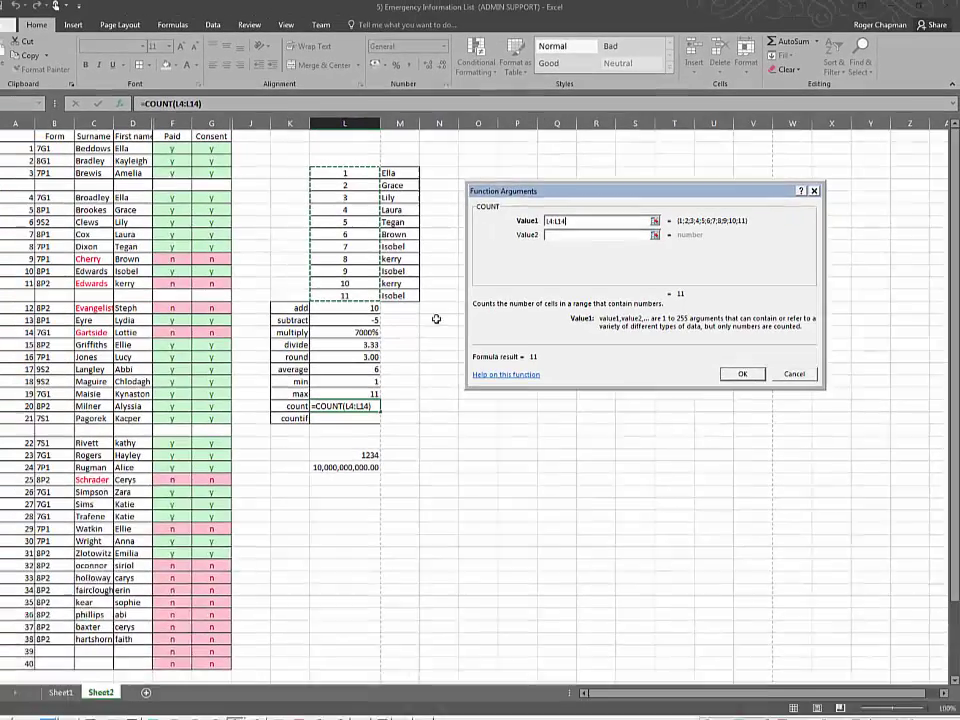
click(747, 369)
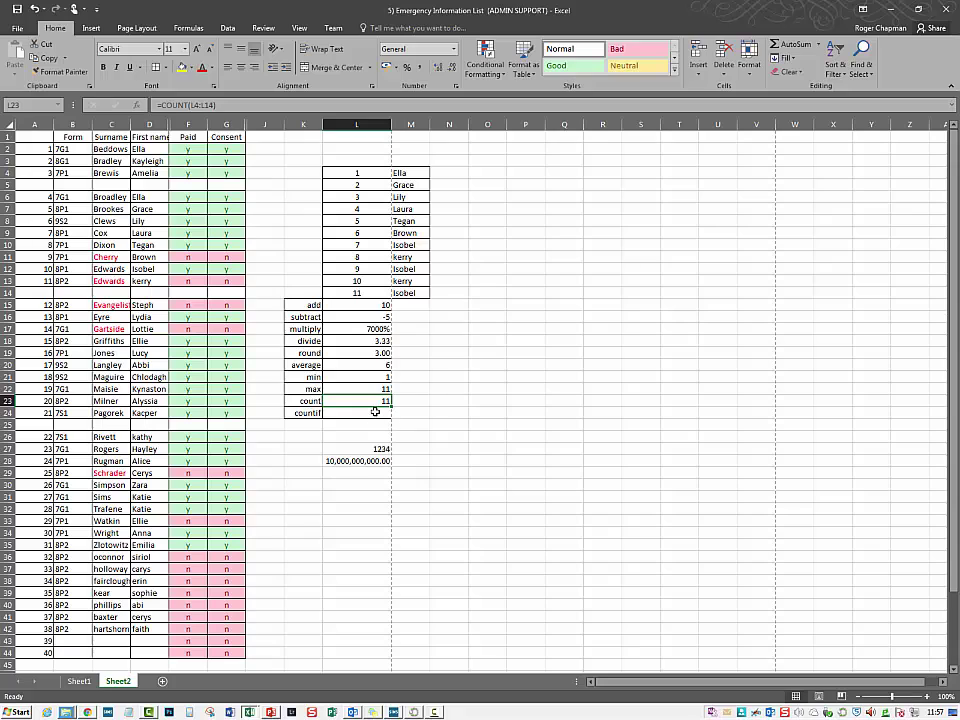
Step: Search the function library for countif and start a COUNTIF function in L24, beside the countif label
key(Return)
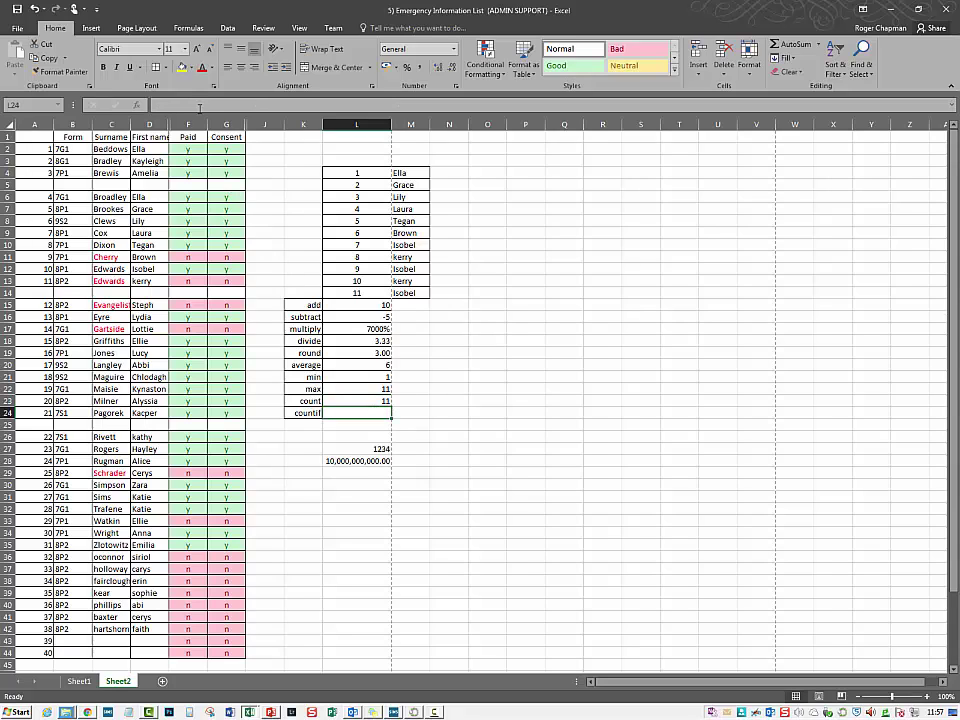
click(142, 108)
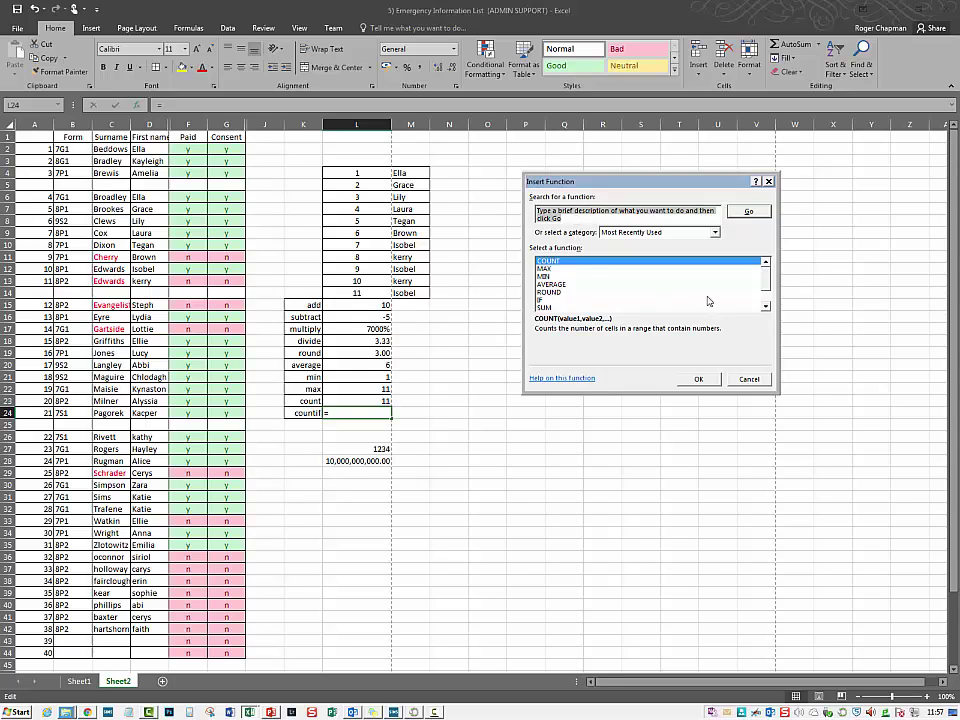
scroll(764, 304, down, 1)
scroll(764, 304, up, 1)
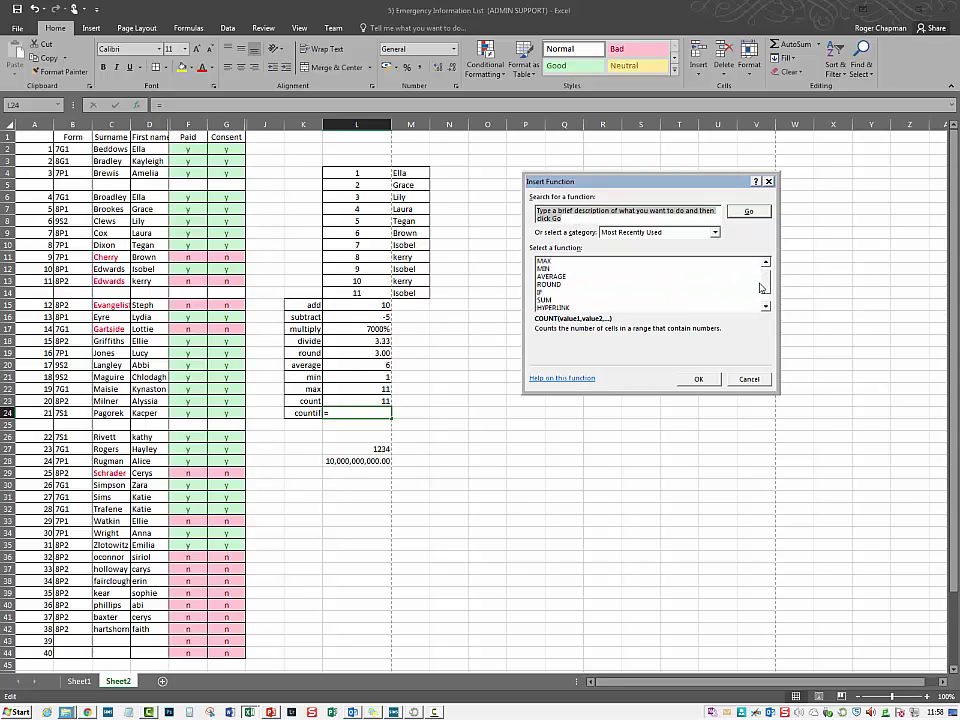
click(537, 212)
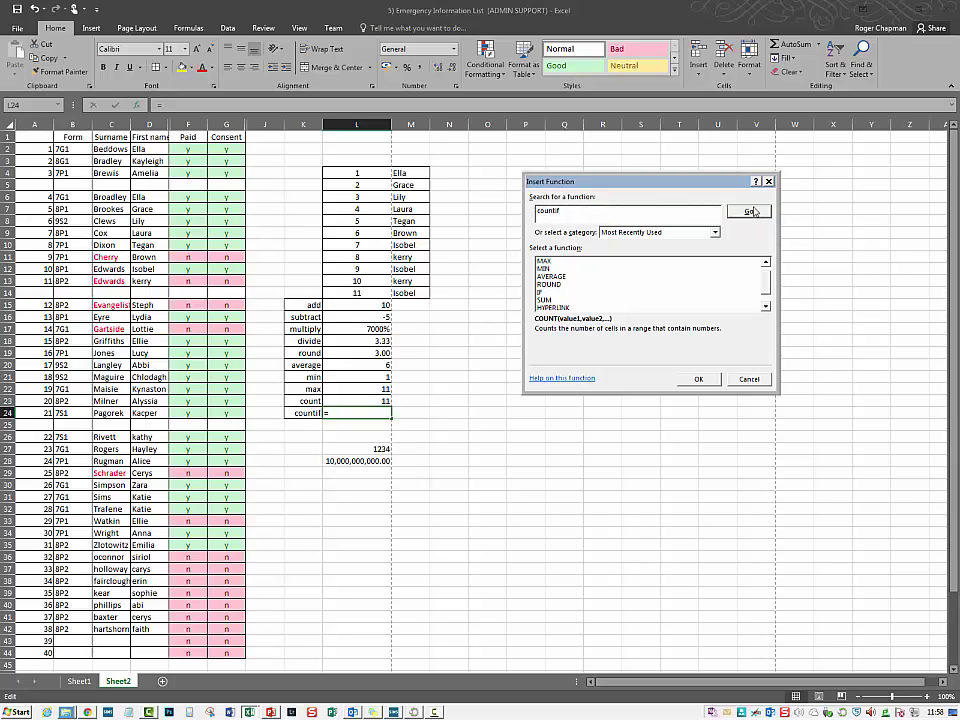
key(Return)
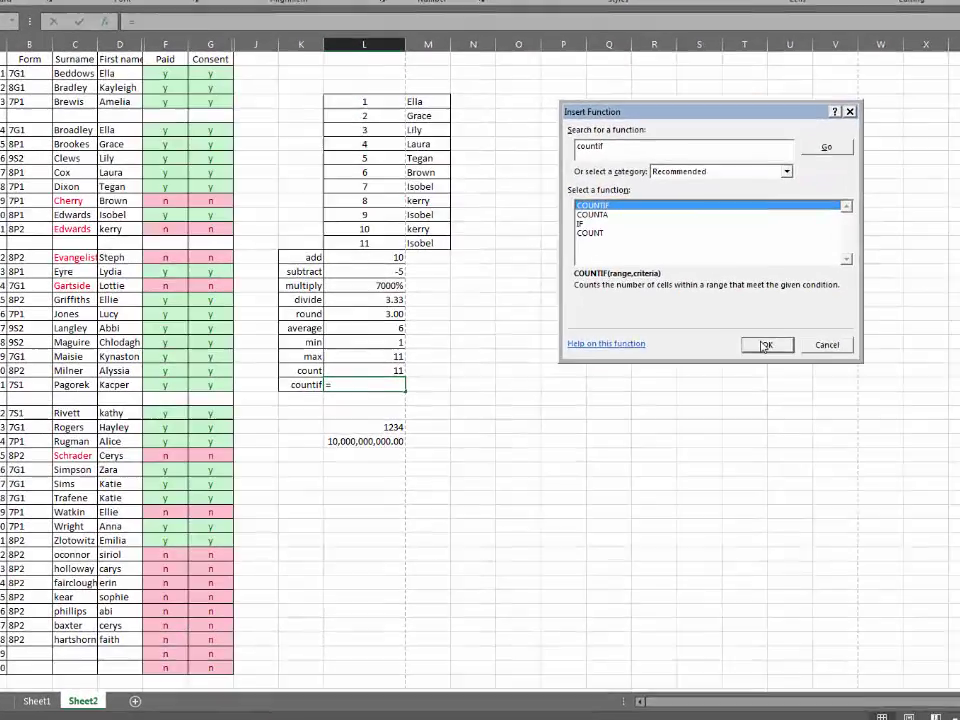
click(720, 368)
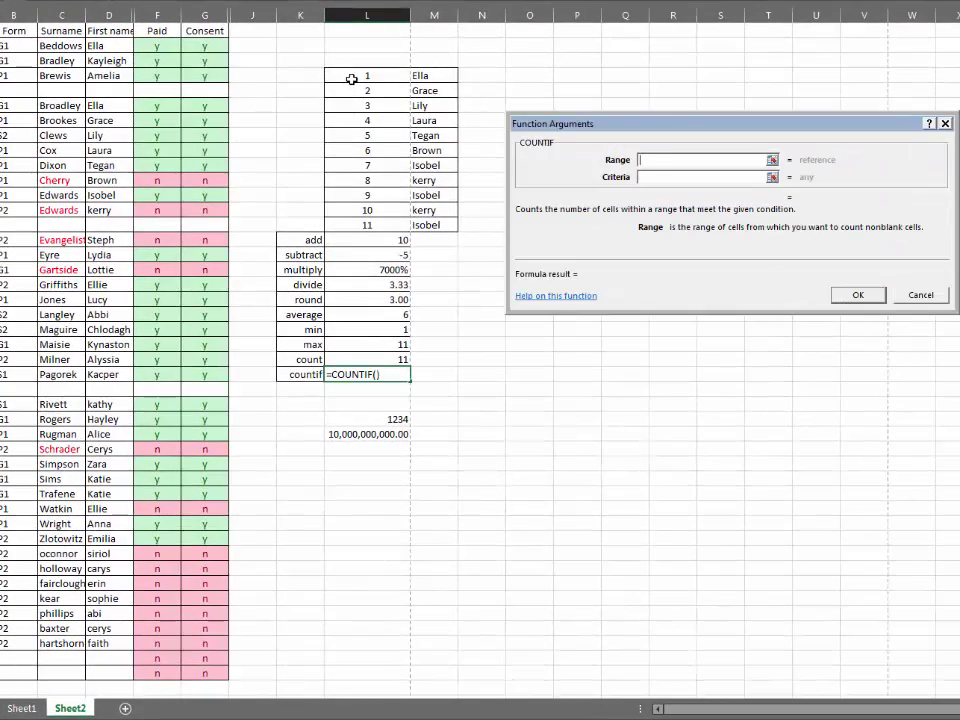
Step: Complete the COUNTIF function with the surname cells C2:C42 as range and "*" as criteria
drag(60, 46, 60, 648)
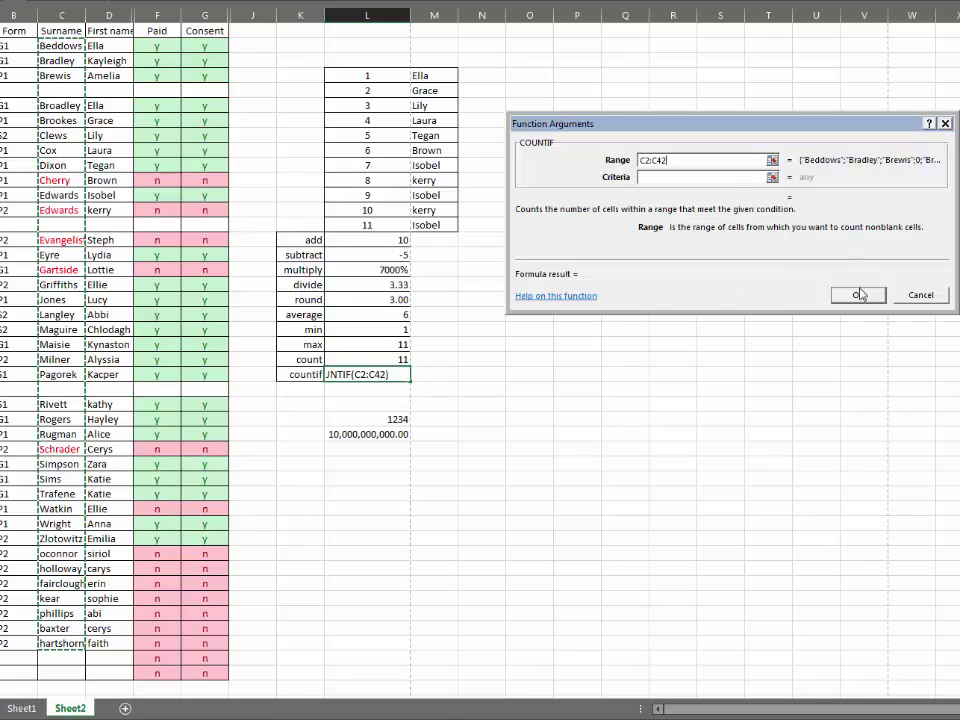
click(676, 178)
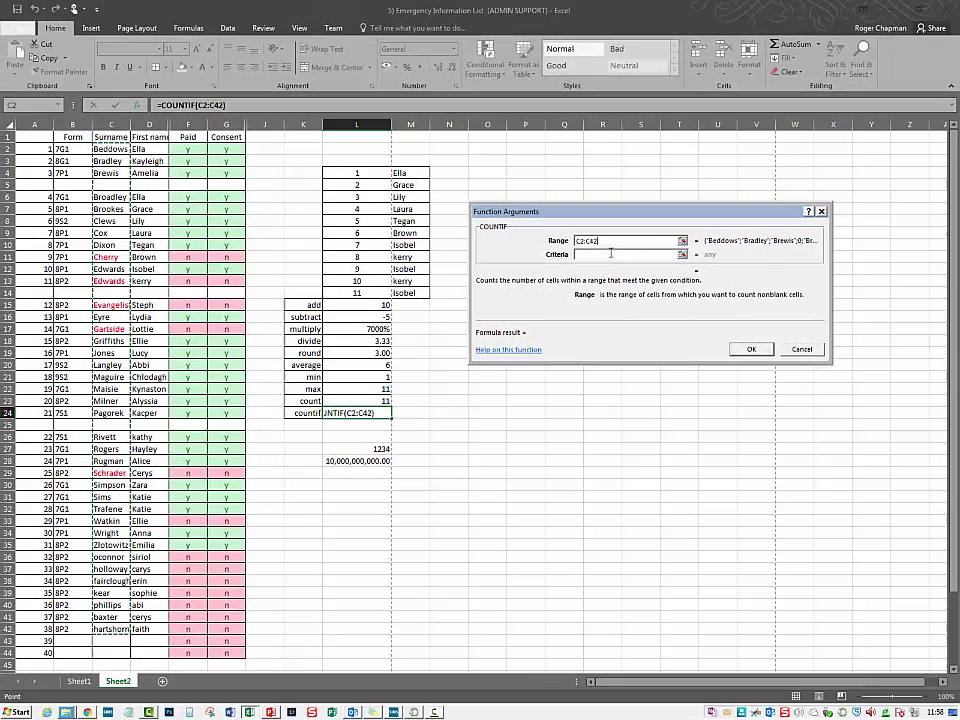
text(")
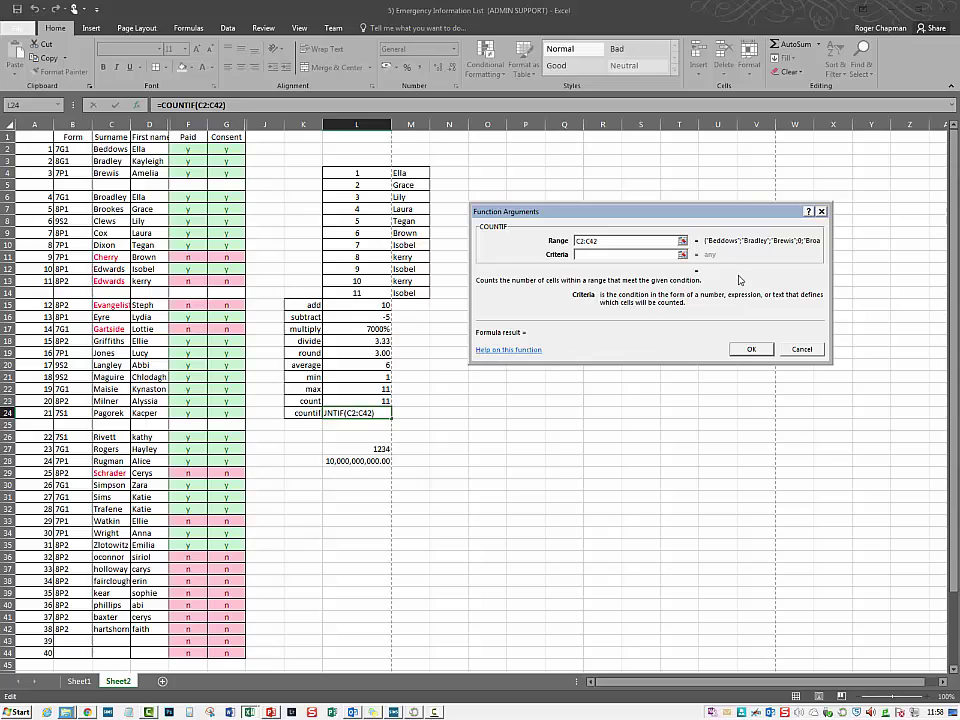
text(*")
key(Tab)
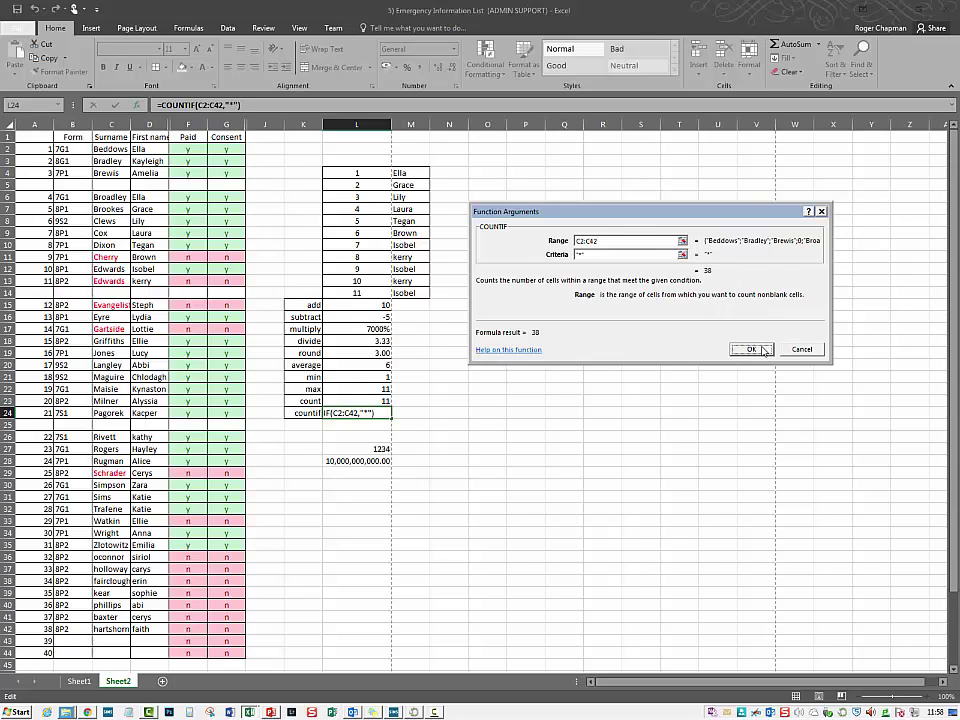
click(751, 349)
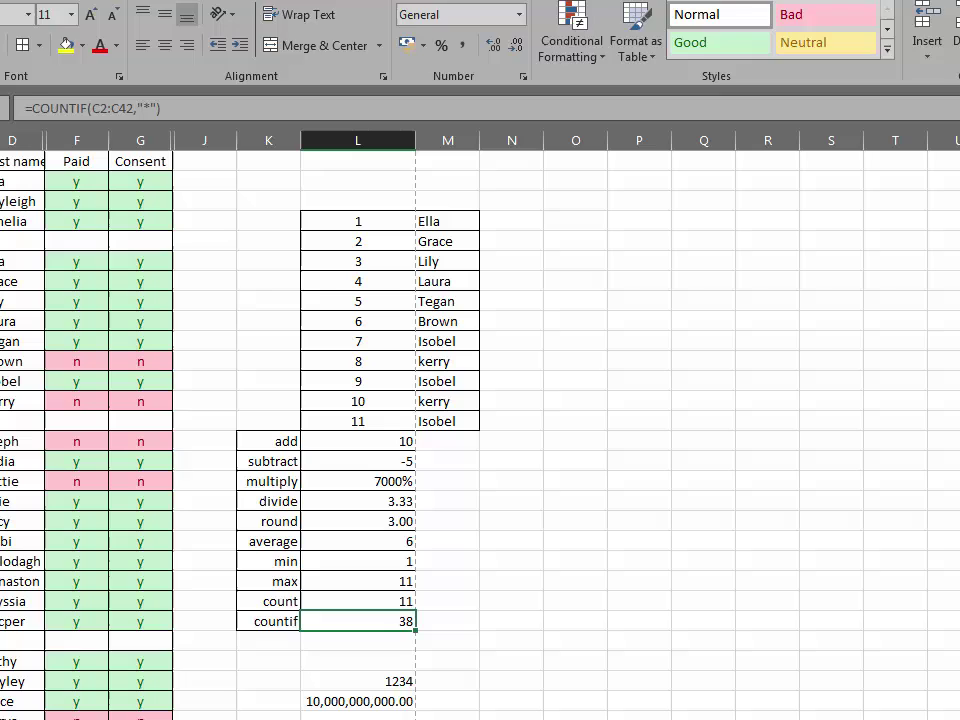
Step: Change the print title rows repeated at the top of each page to row 17 in the page setup
click(30, 0)
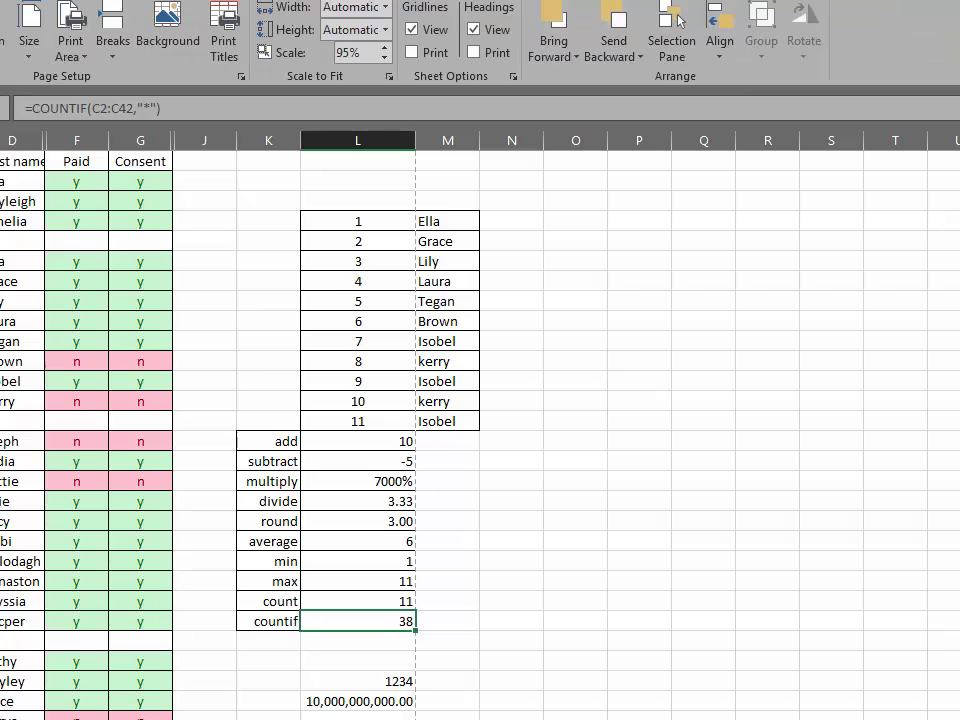
click(240, 77)
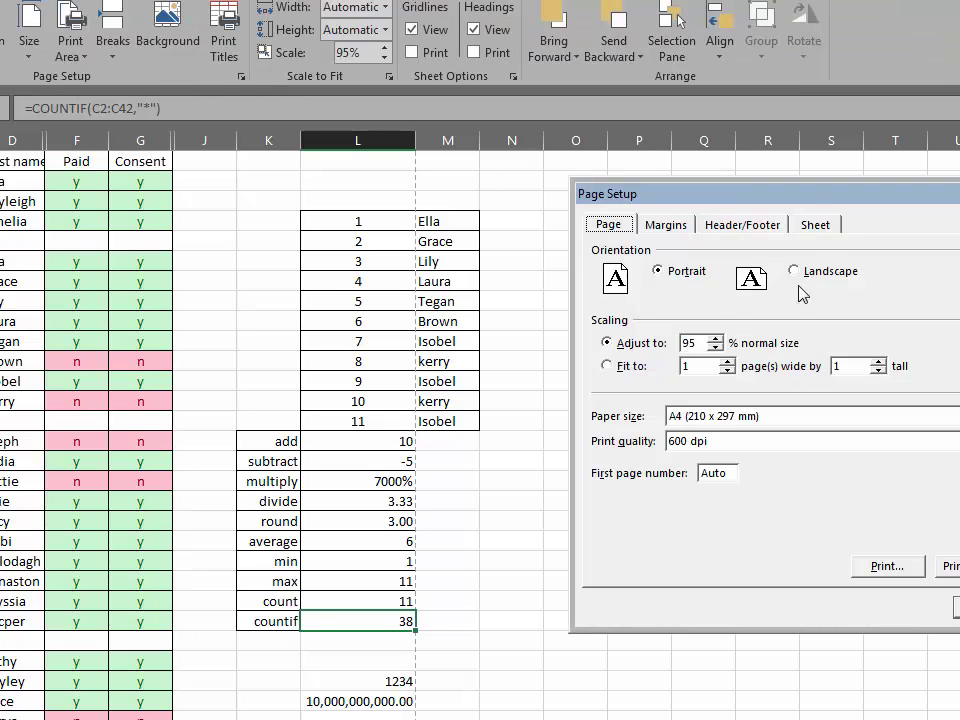
click(816, 225)
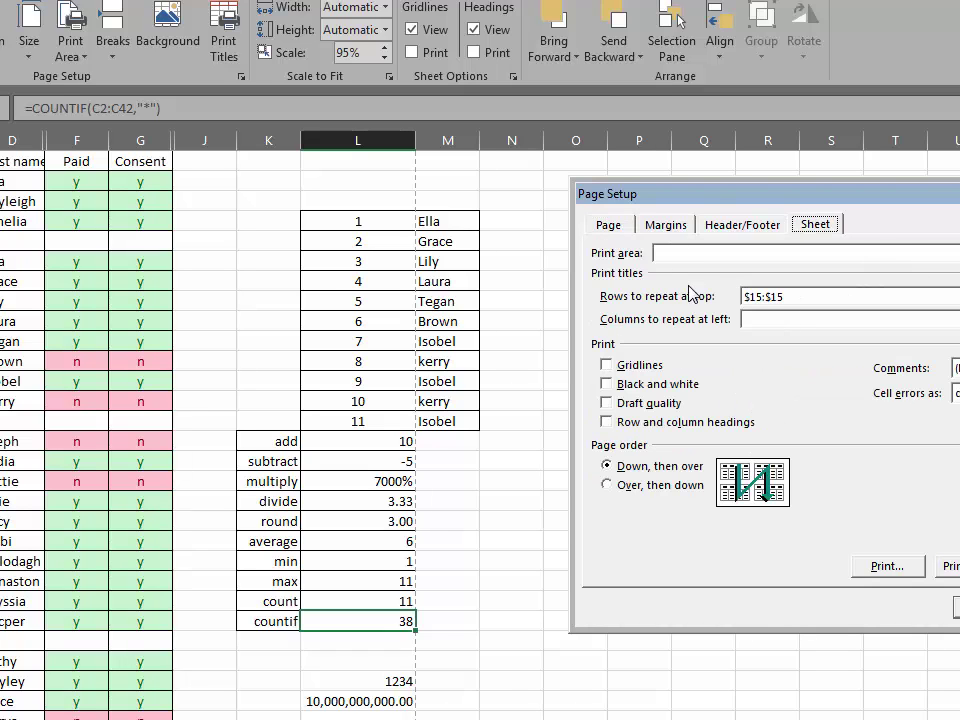
drag(795, 298, 726, 298)
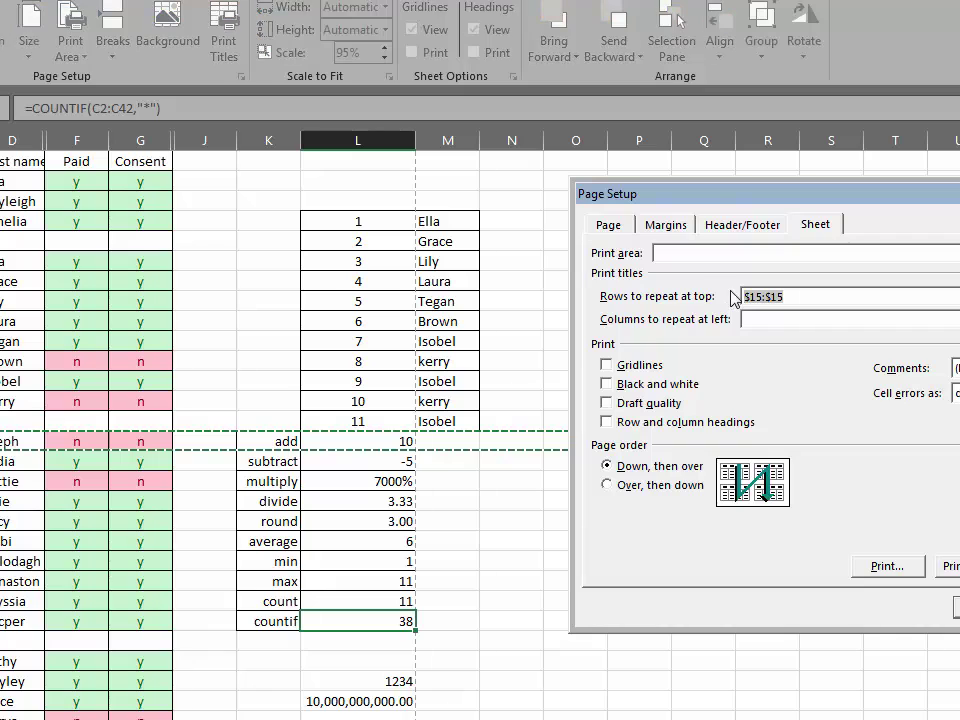
key(BackSpace)
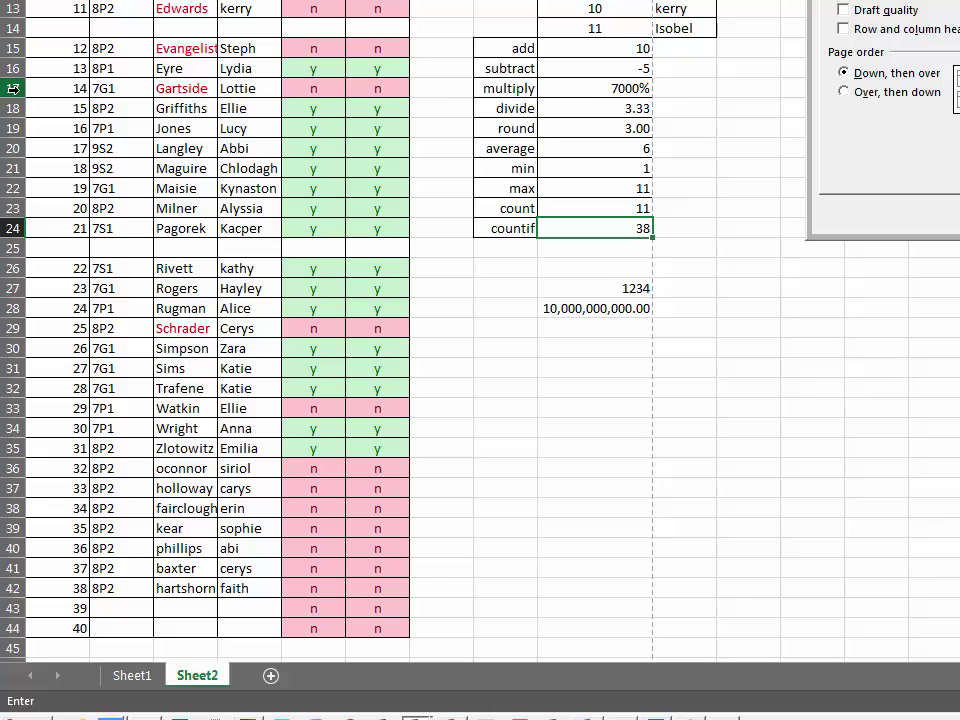
click(18, 89)
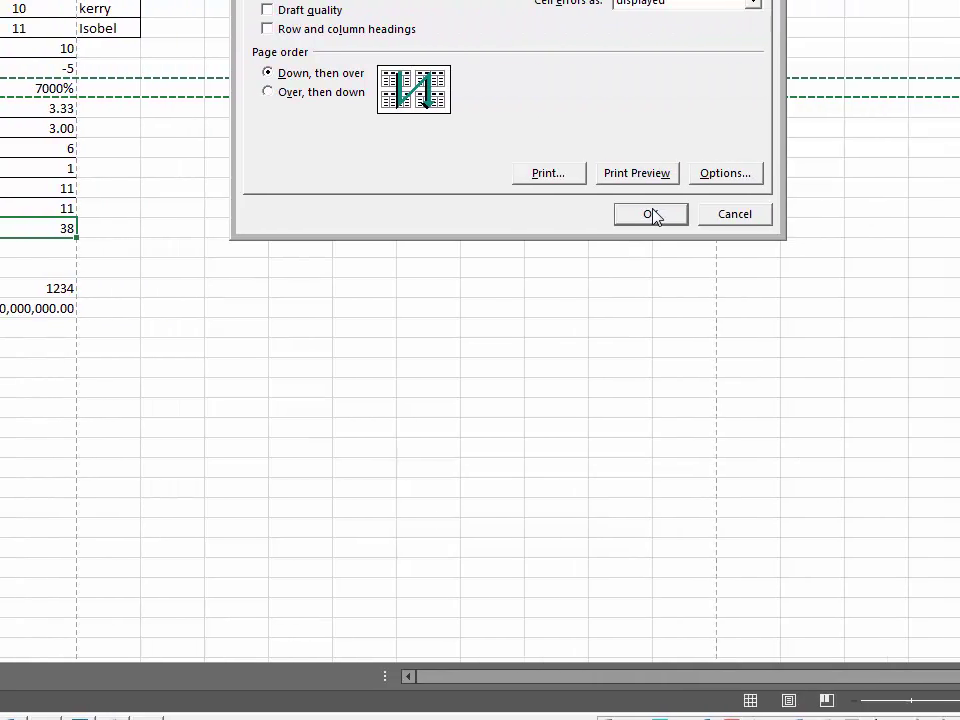
click(649, 214)
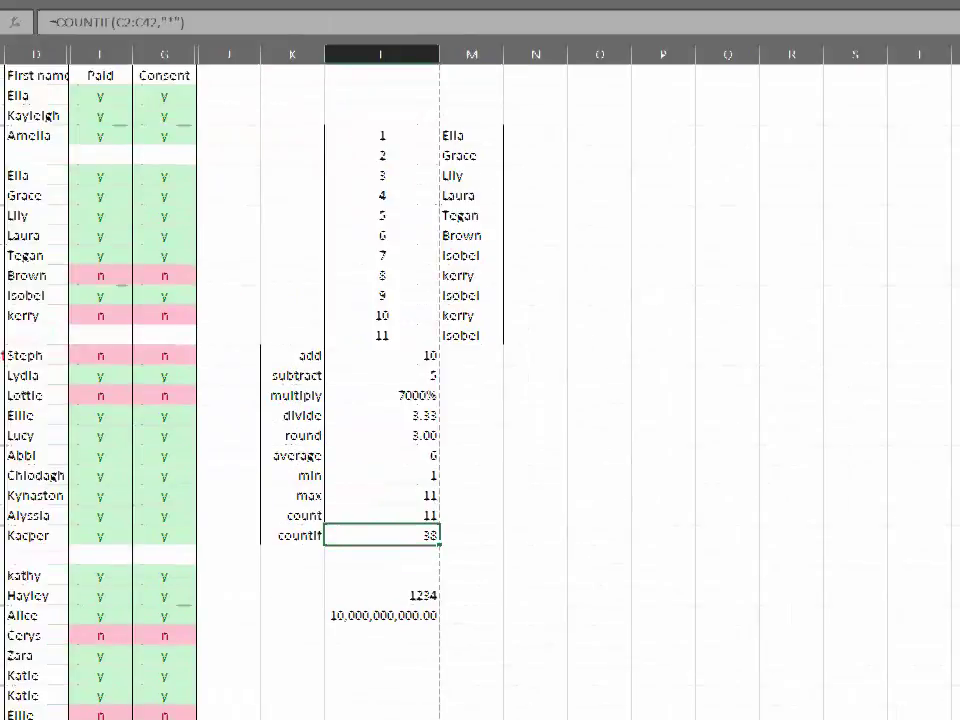
Step: Start a header and footer on Sheet2 and insert the current date in the footer's left section
click(88, 48)
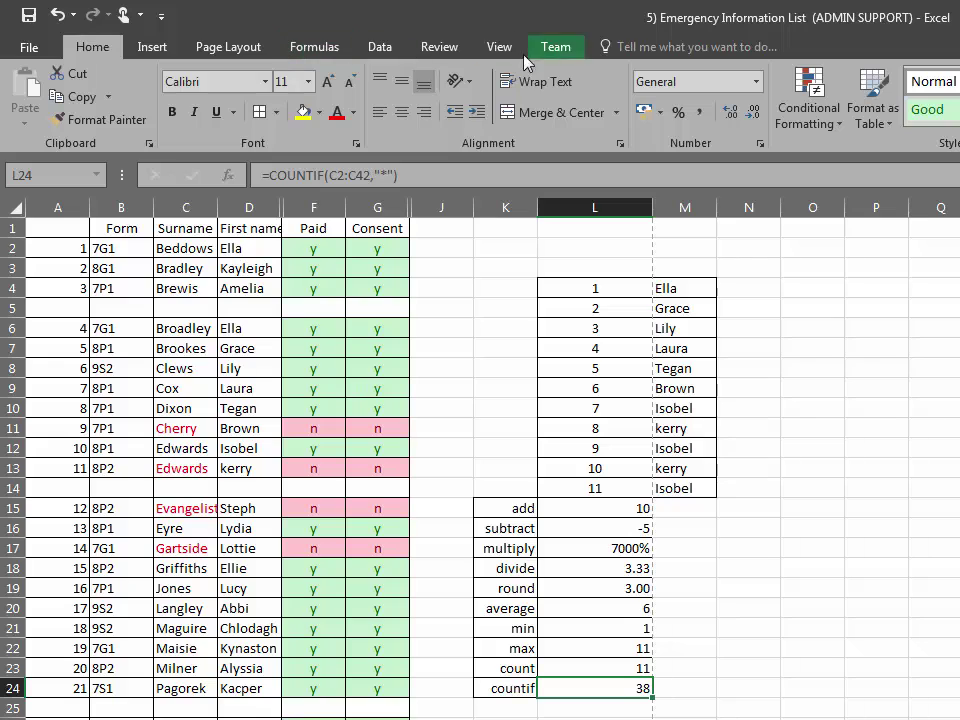
click(170, 50)
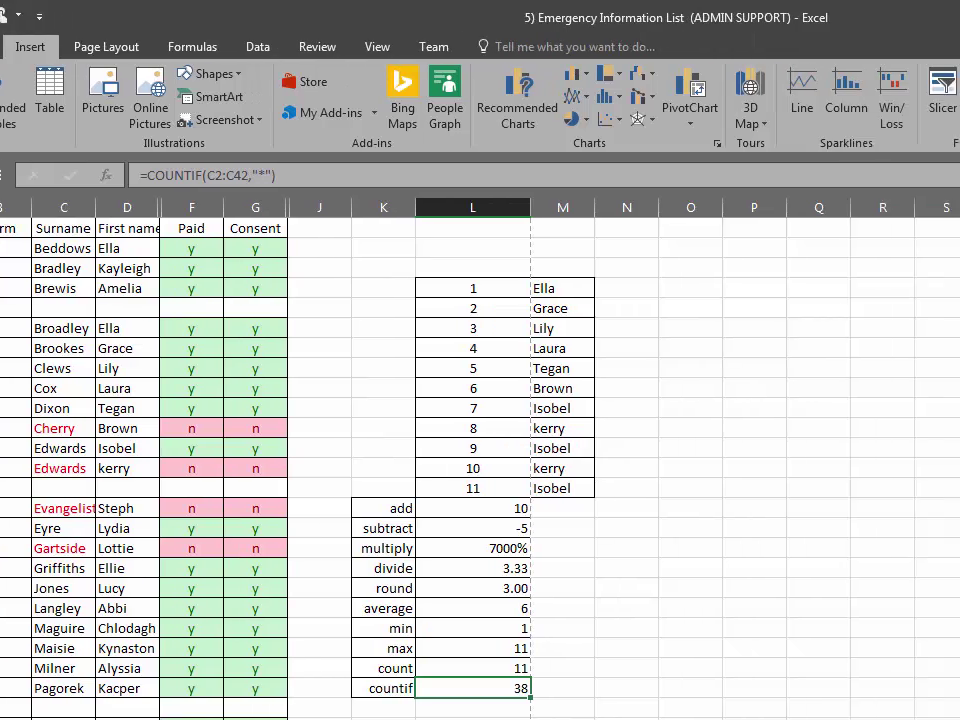
click(757, 118)
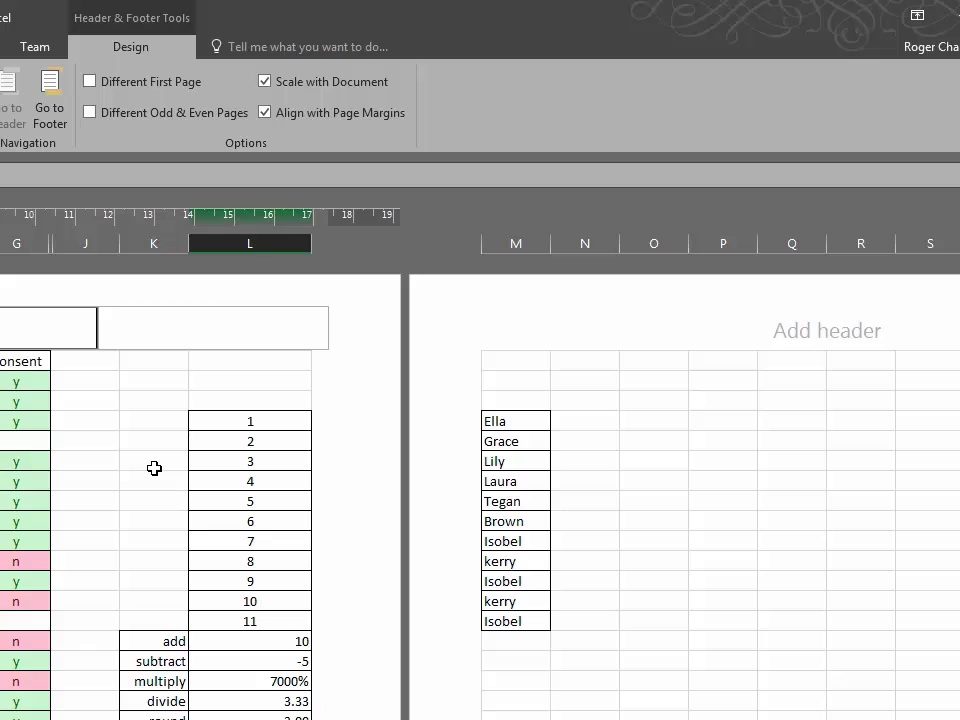
click(66, 107)
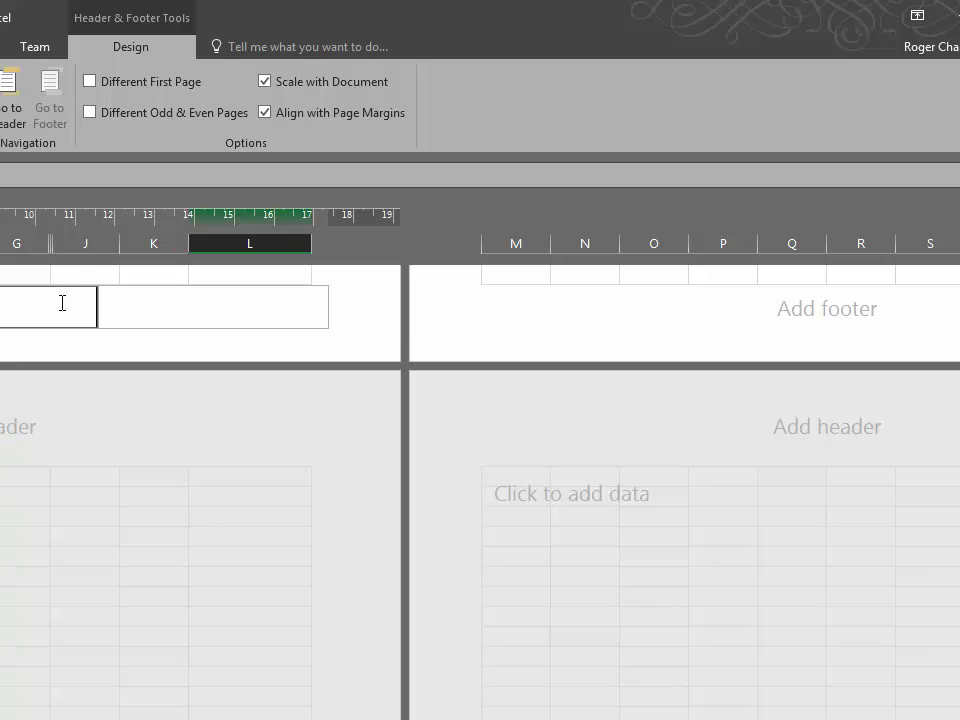
click(326, 315)
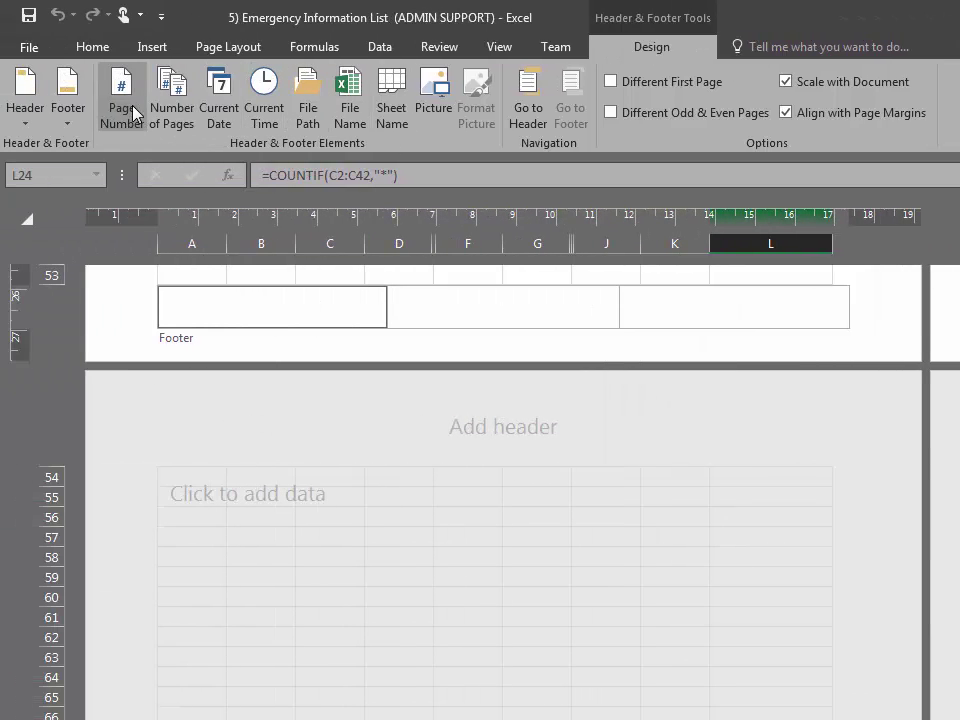
click(223, 118)
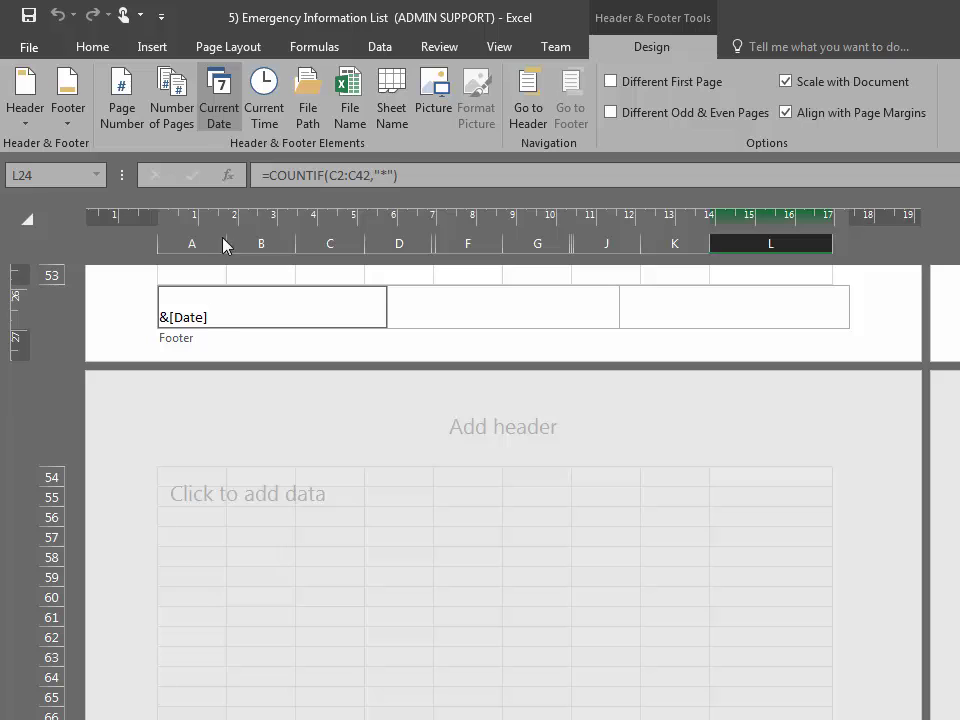
Step: Insert the current time in the footer's centre section and the number of pages in its right section
click(413, 308)
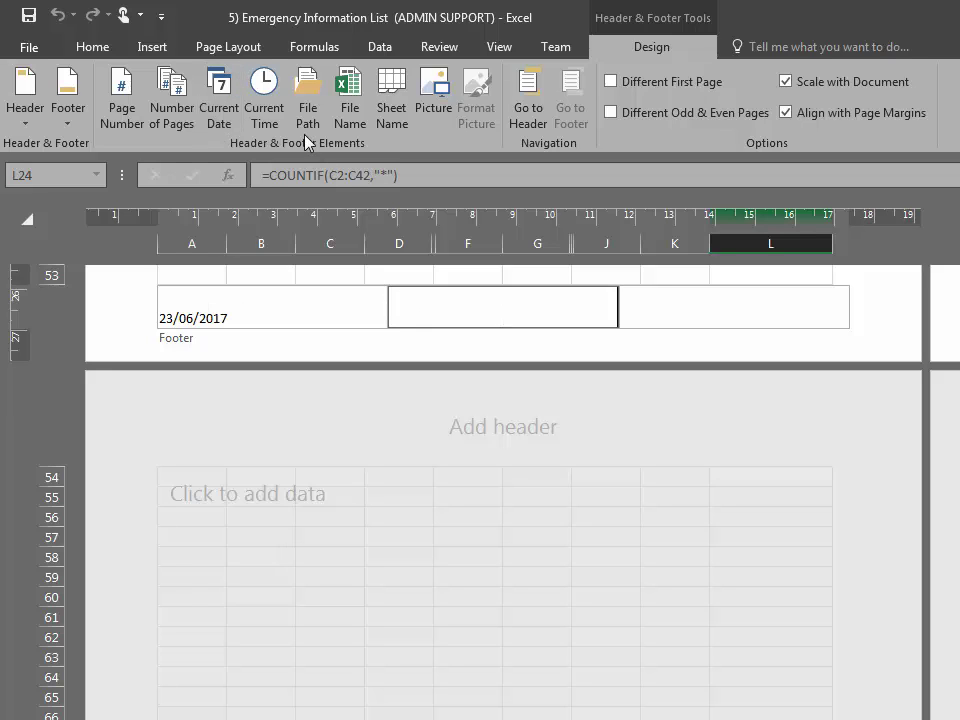
click(276, 120)
click(698, 316)
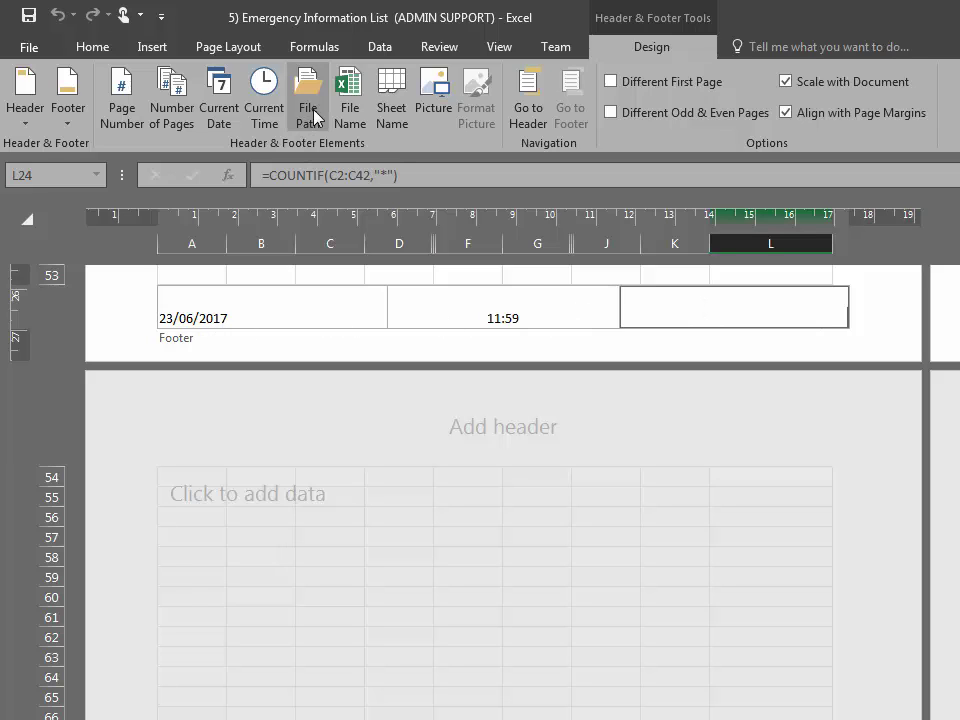
click(183, 108)
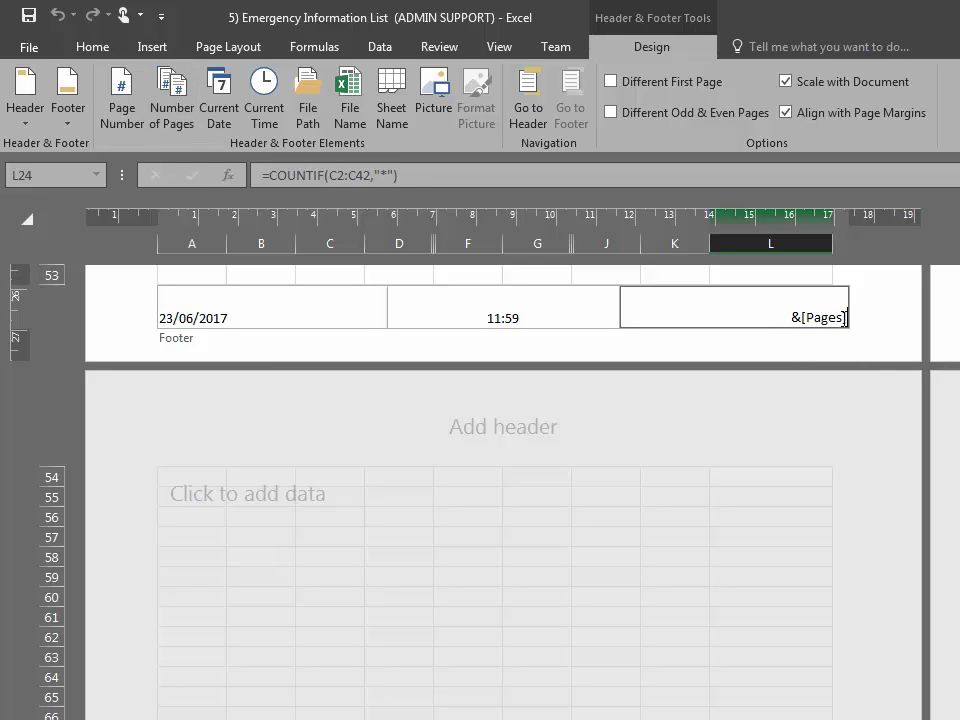
Step: Check the field codes in the three footer sections, leave the footer and return the worksheet to Normal view
click(573, 319)
click(811, 306)
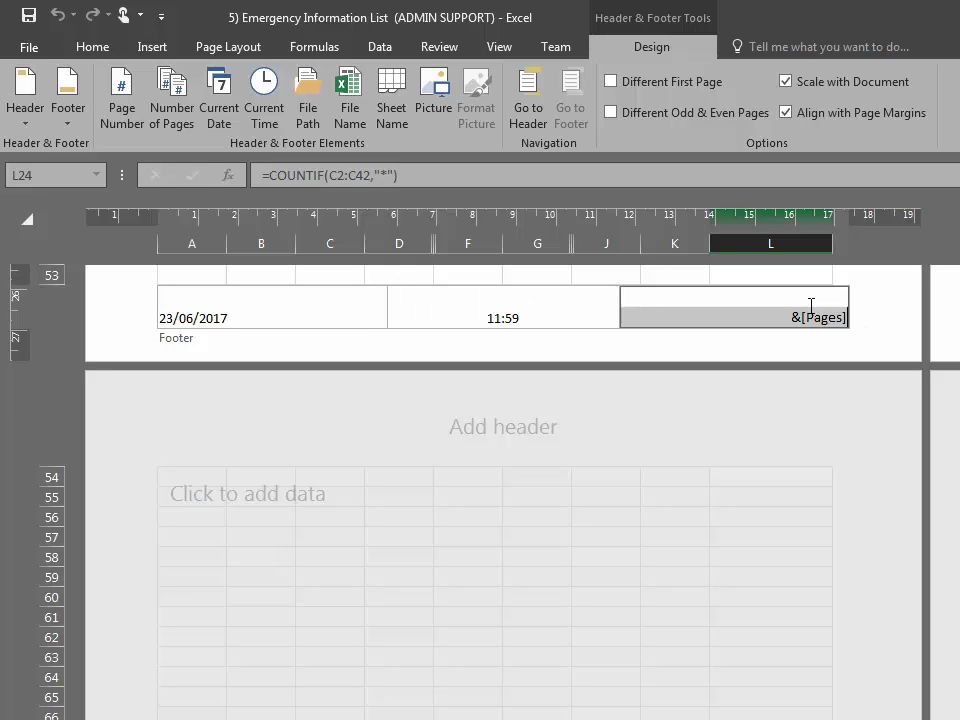
click(360, 302)
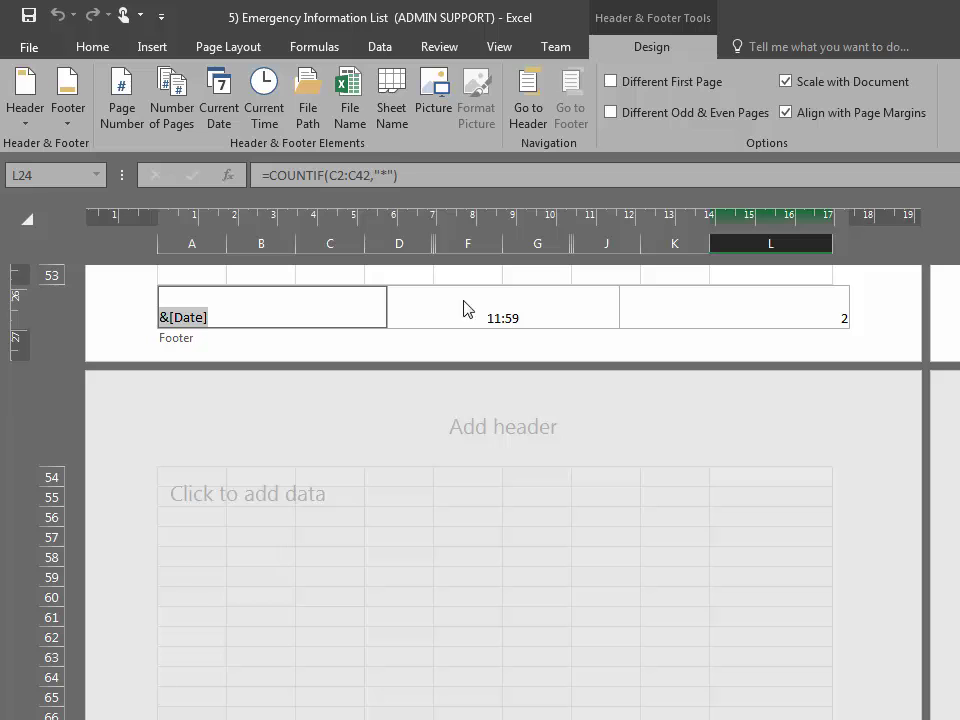
click(767, 503)
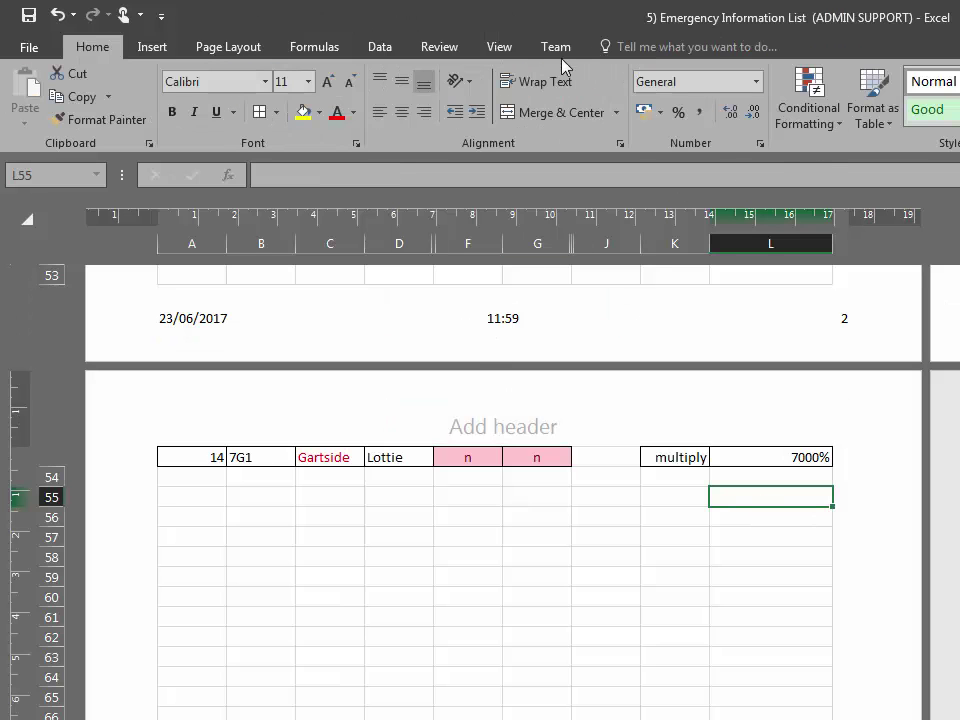
click(500, 46)
click(25, 90)
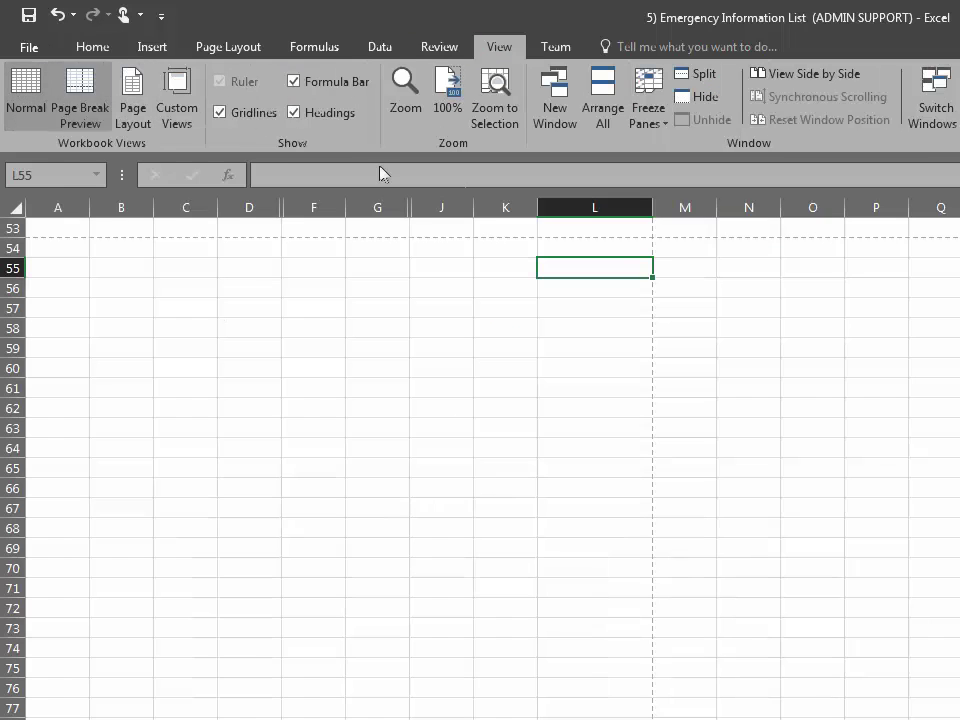
scroll(812, 499, up, 17)
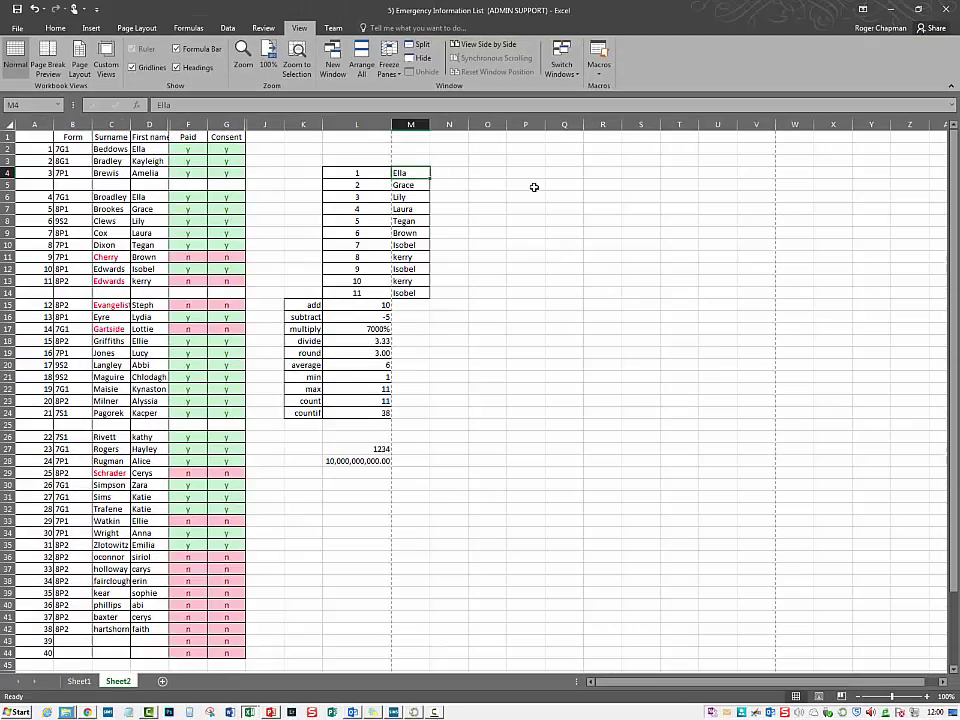
Step: Open the cell formatting options for M4 and look through the alignment, font and border settings
click(55, 28)
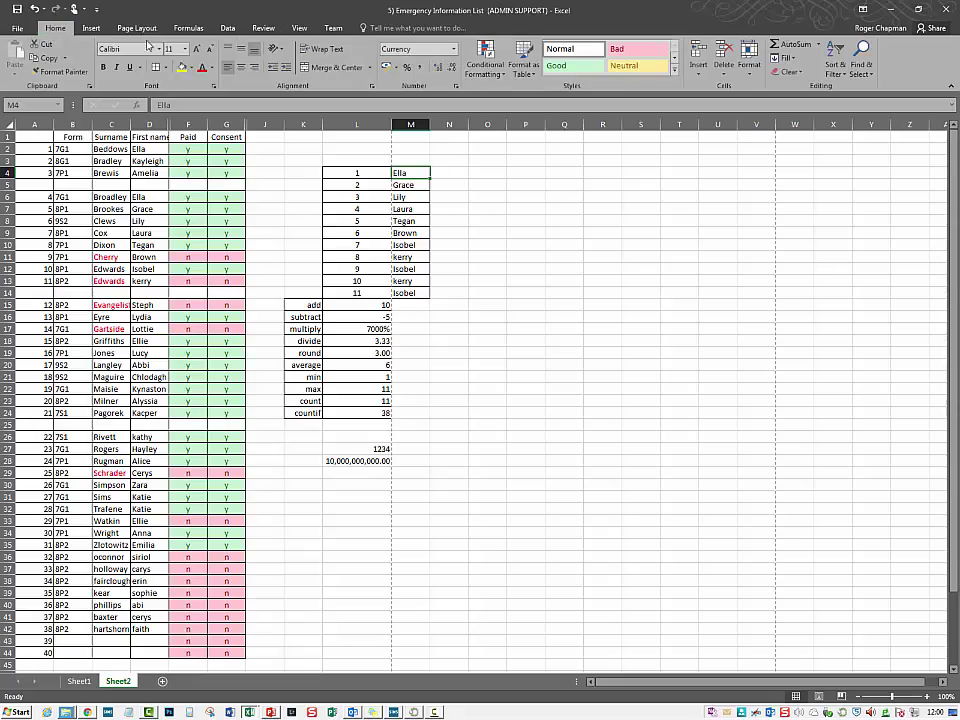
right_click(419, 173)
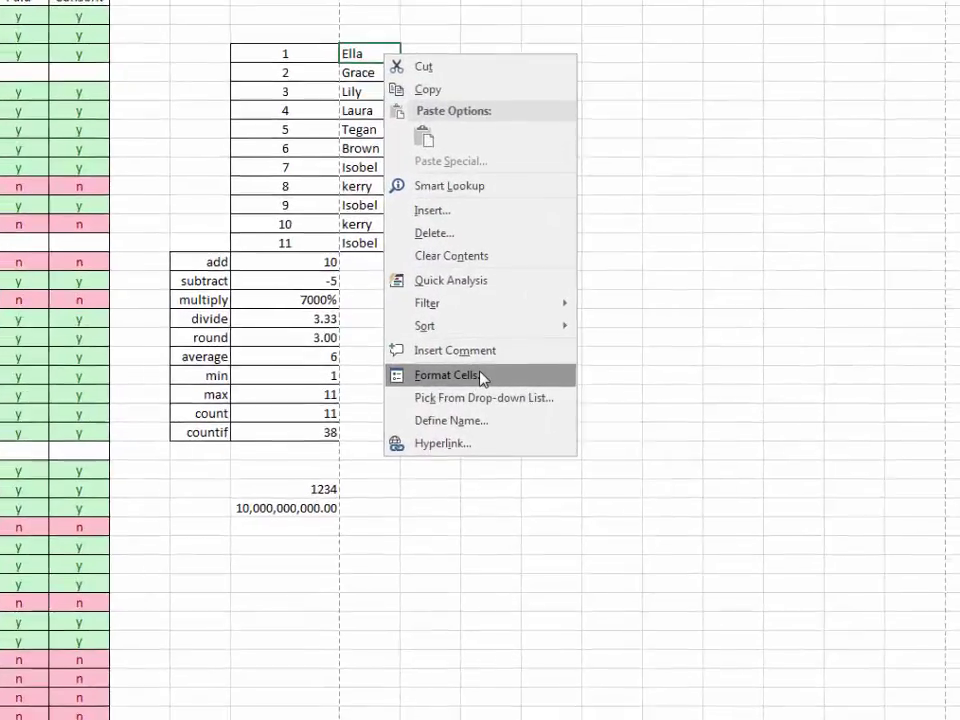
click(467, 318)
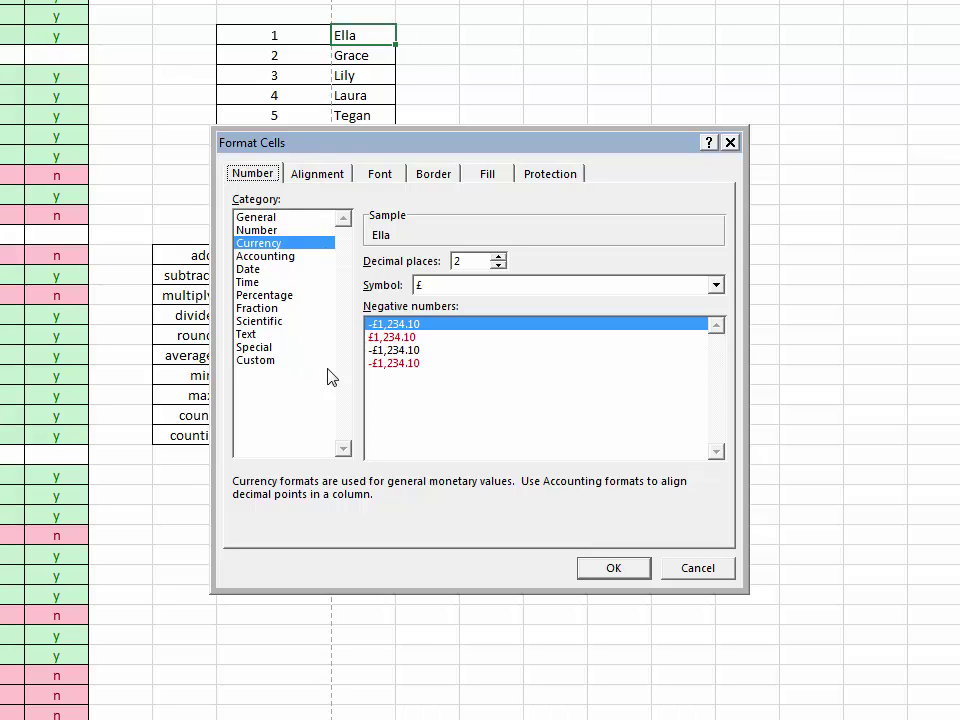
click(317, 176)
click(393, 175)
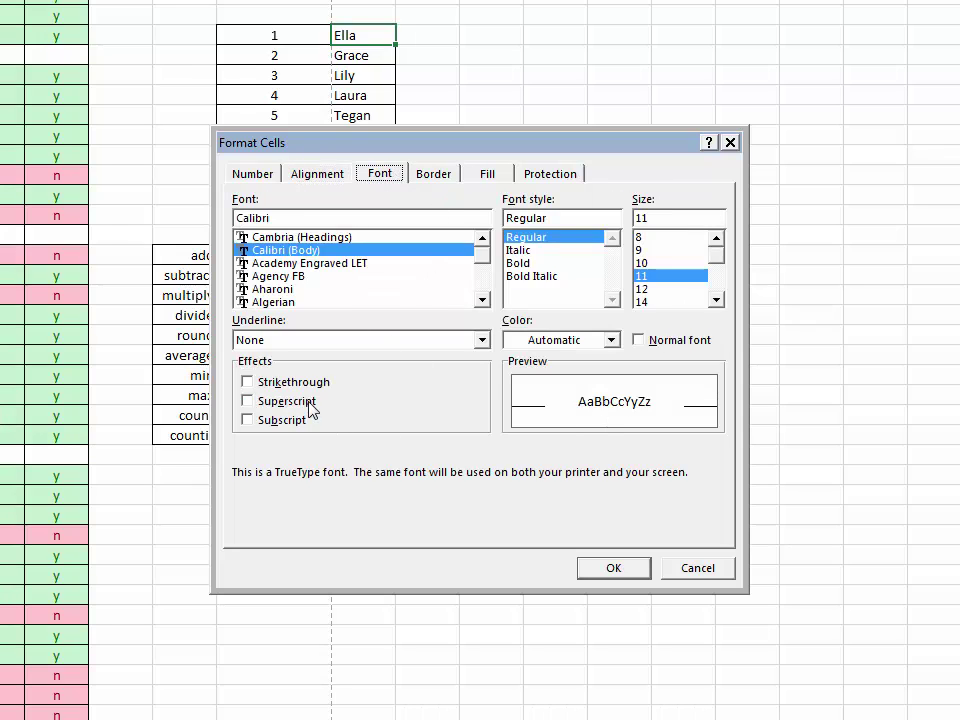
click(437, 176)
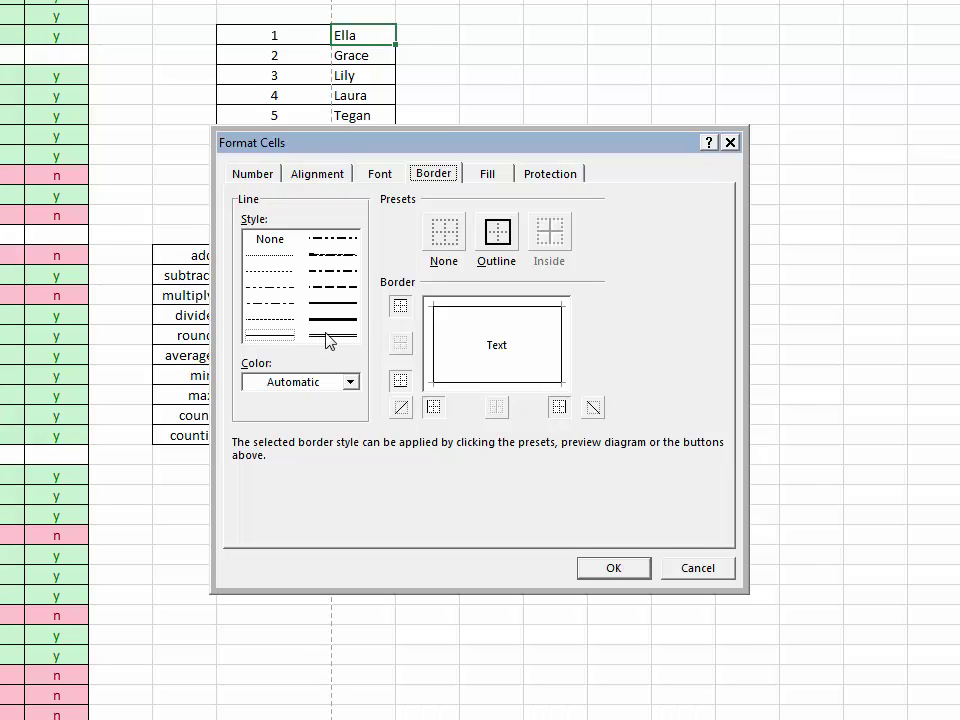
Step: Try an outline border on M4 with its top, left and right edges removed
click(496, 236)
click(460, 307)
click(435, 345)
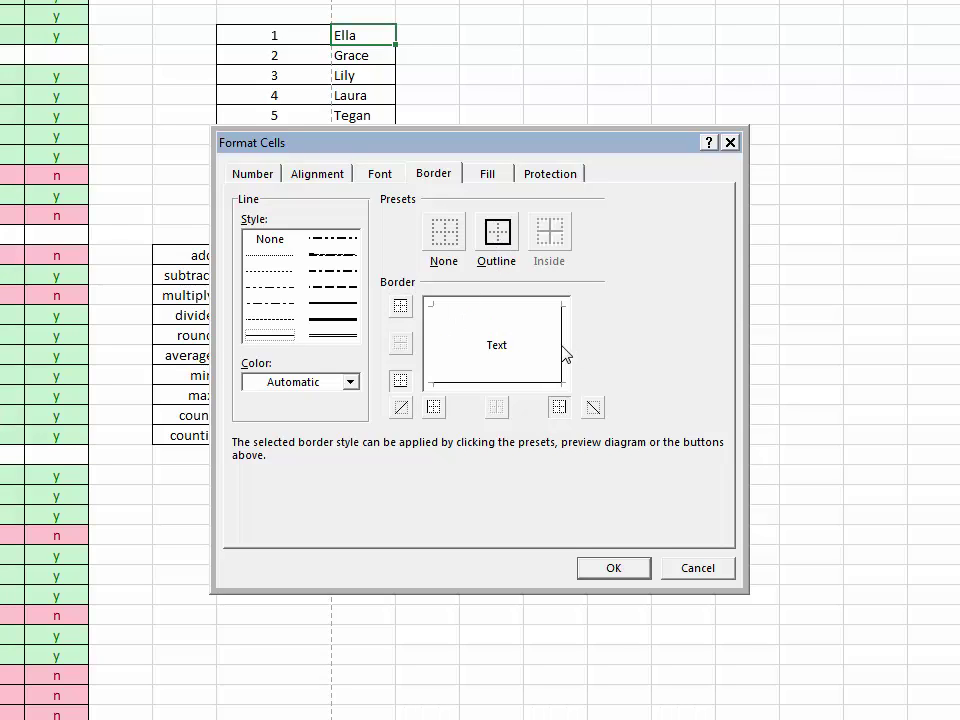
click(562, 348)
Step: Give M4 a double-line outline without its left, top and right edges, leaving a double bottom border
click(350, 339)
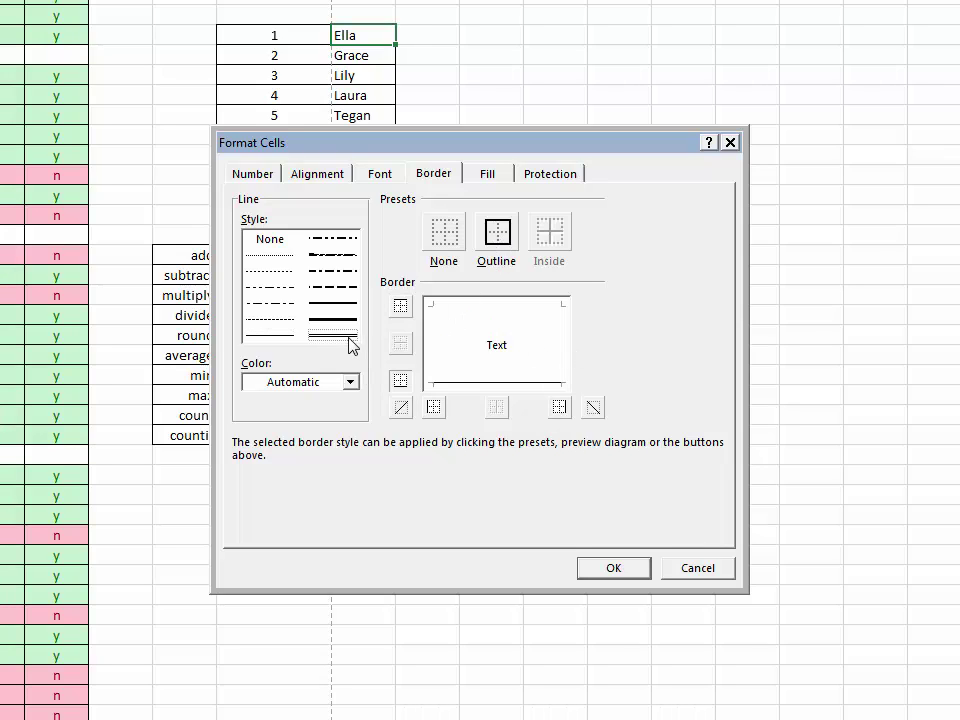
click(497, 232)
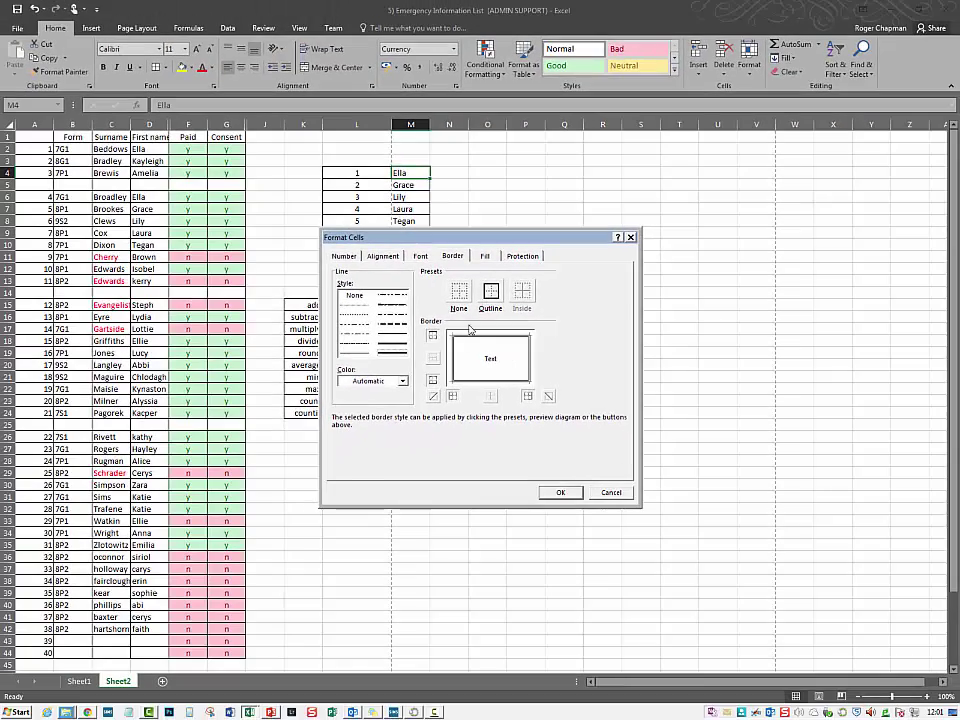
click(453, 362)
click(476, 335)
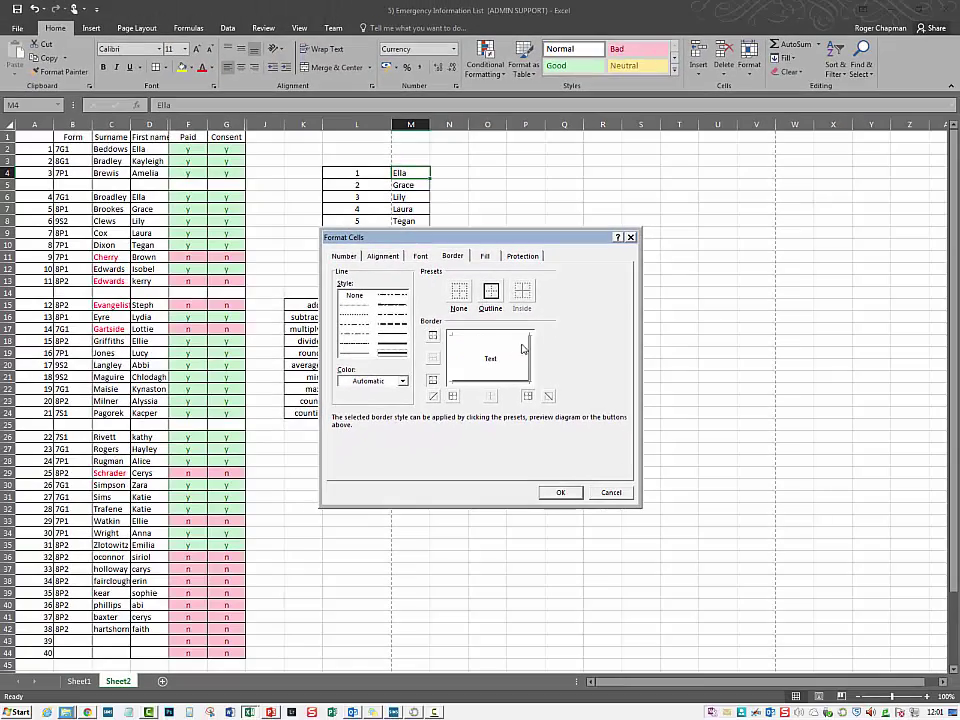
click(530, 360)
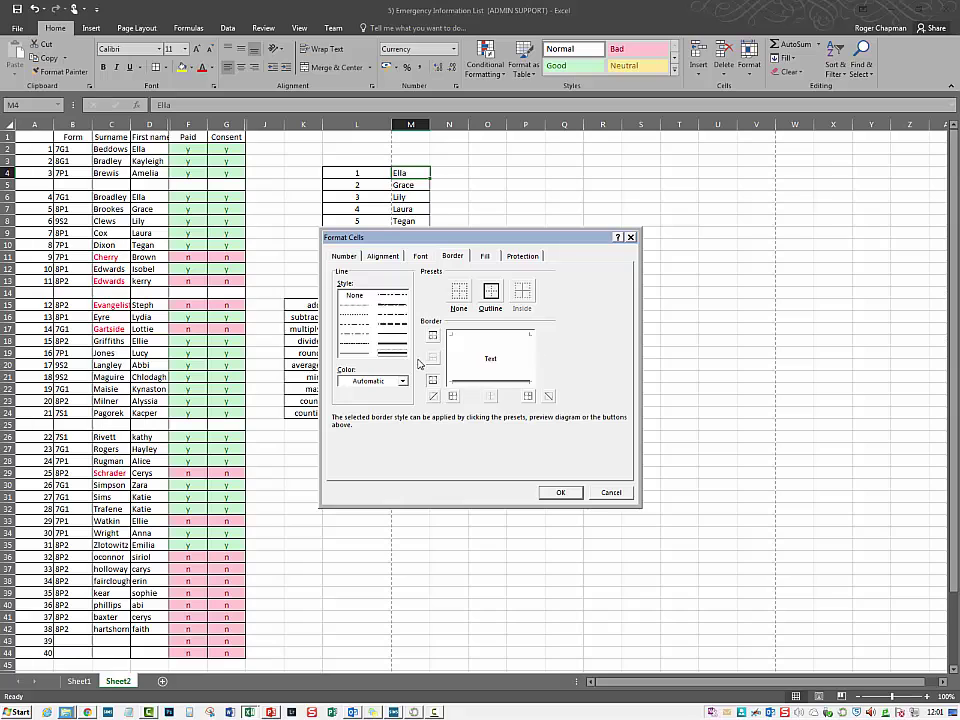
click(563, 493)
click(516, 281)
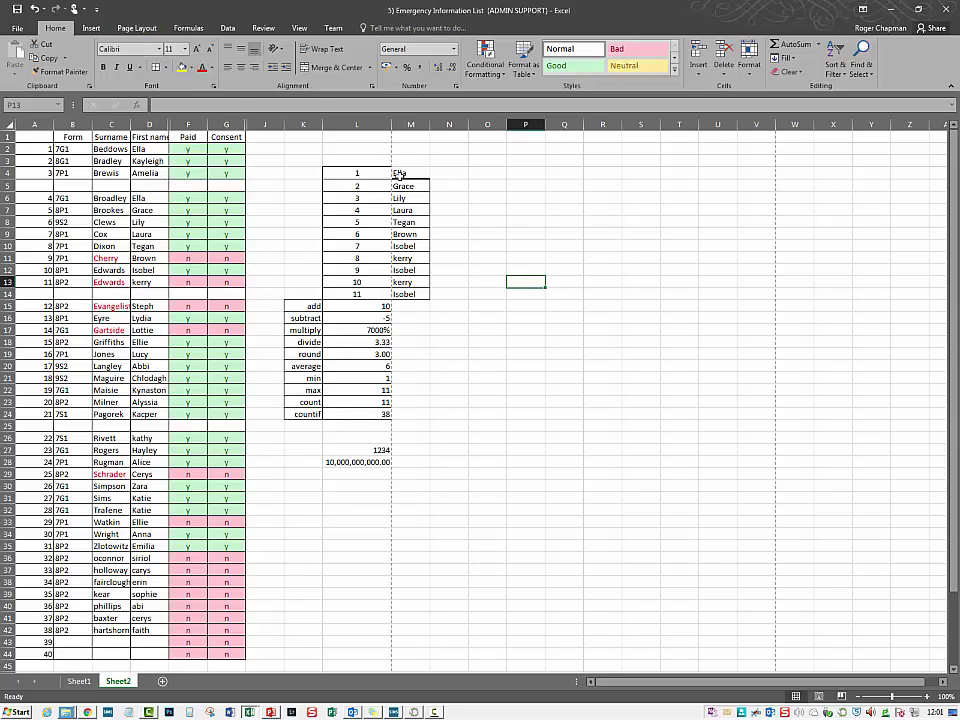
Step: Fill cell M5 with a dark red background colour
right_click(404, 185)
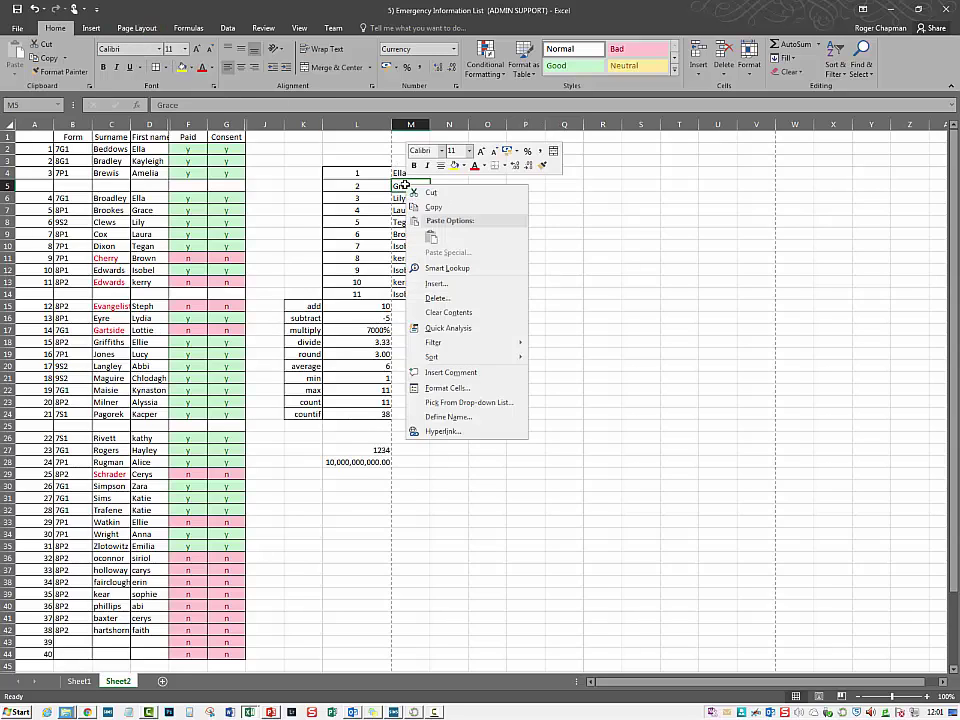
click(494, 389)
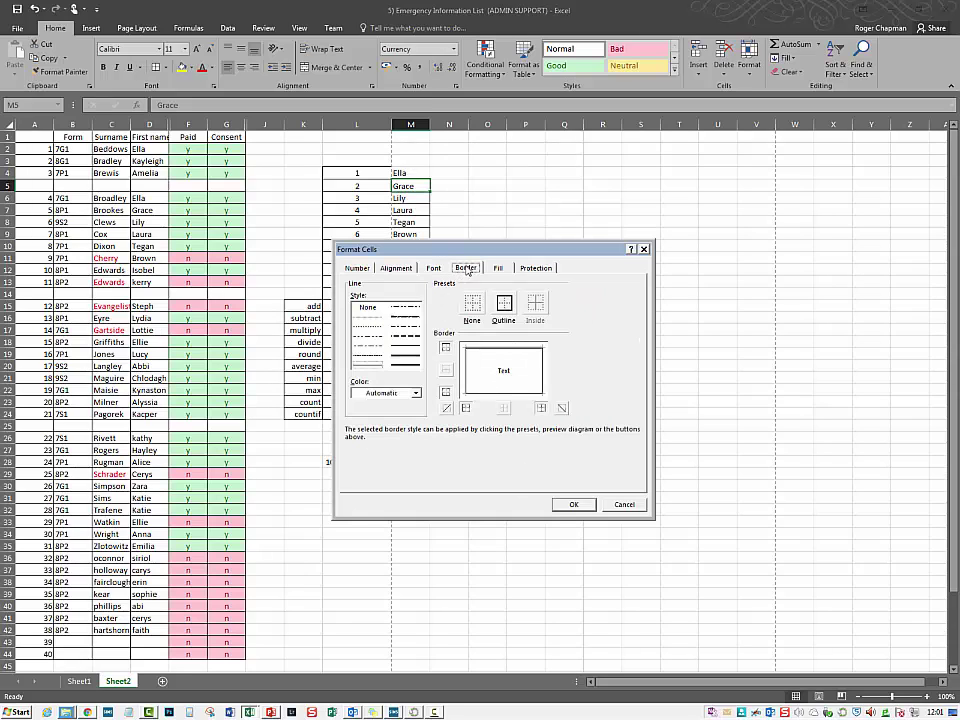
click(498, 268)
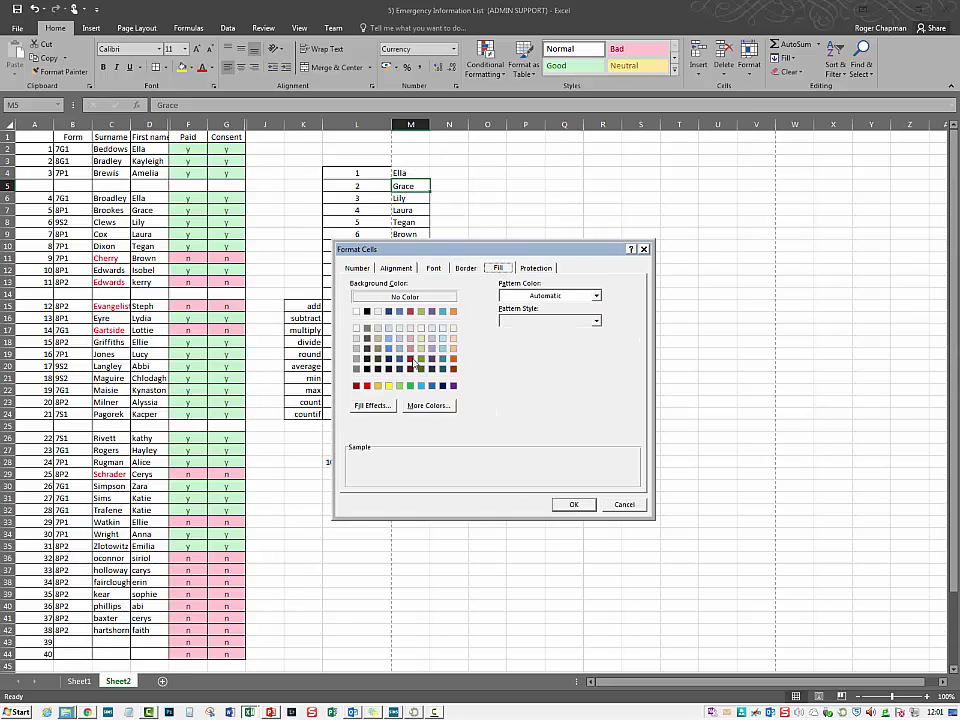
click(411, 359)
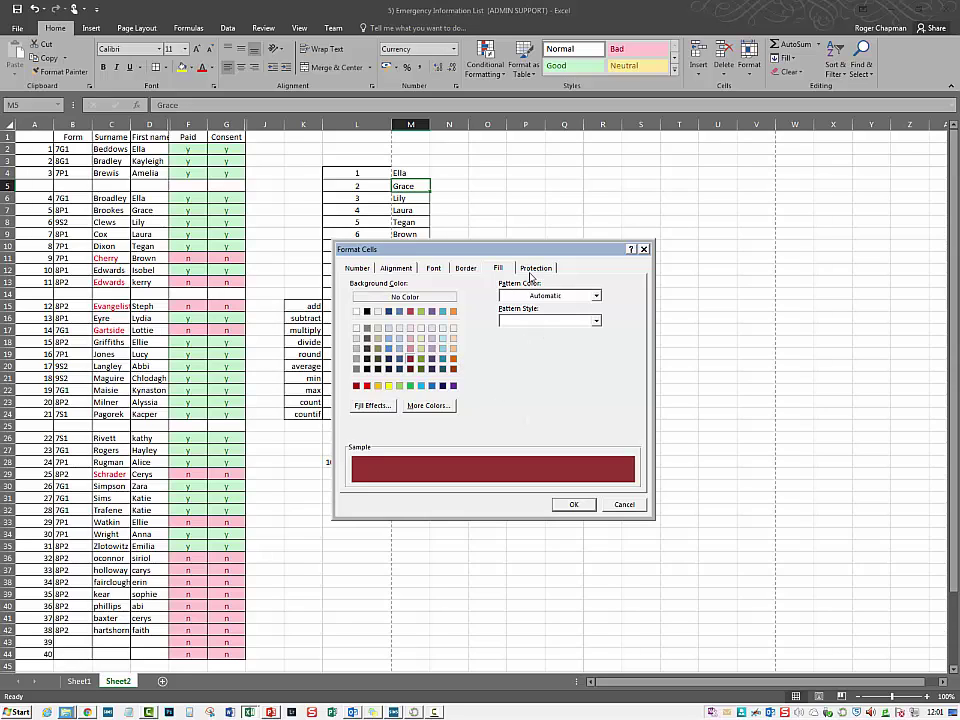
click(573, 505)
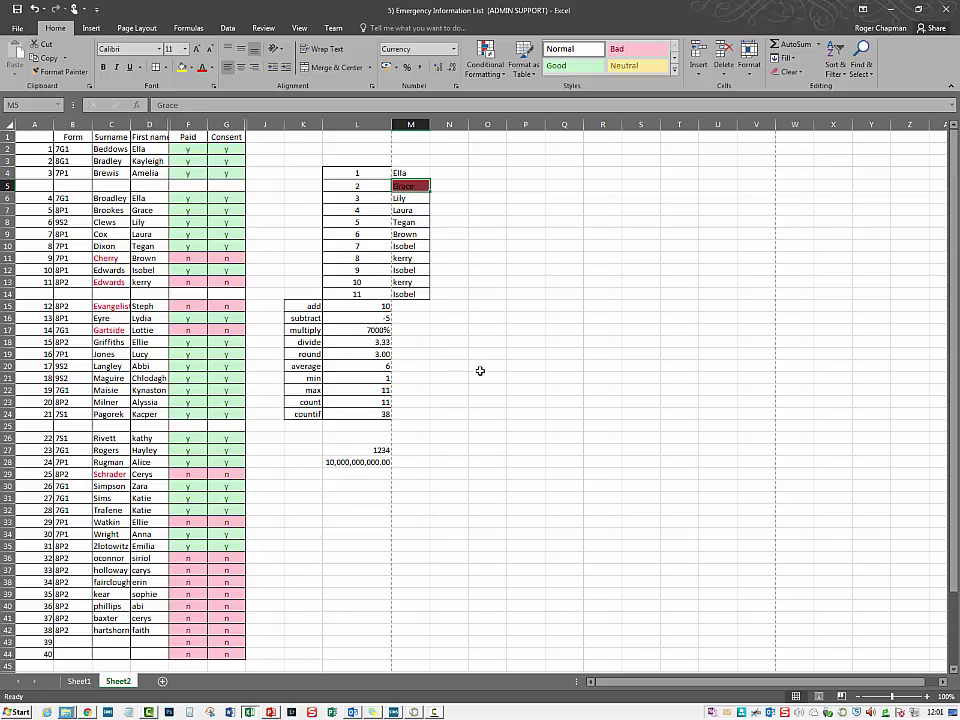
drag(348, 451, 355, 462)
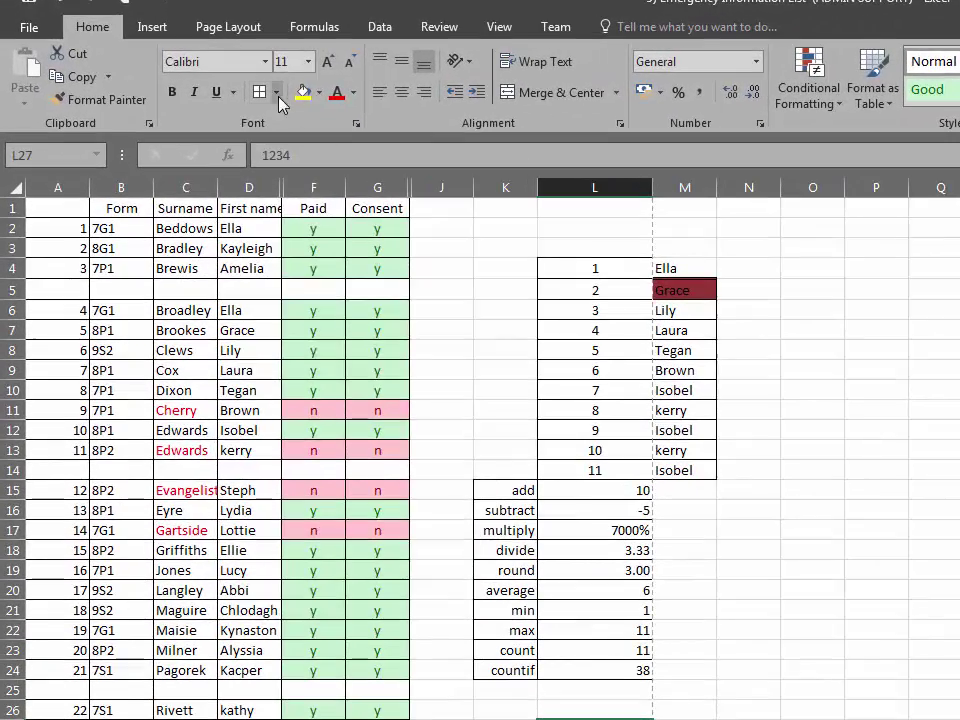
click(238, 83)
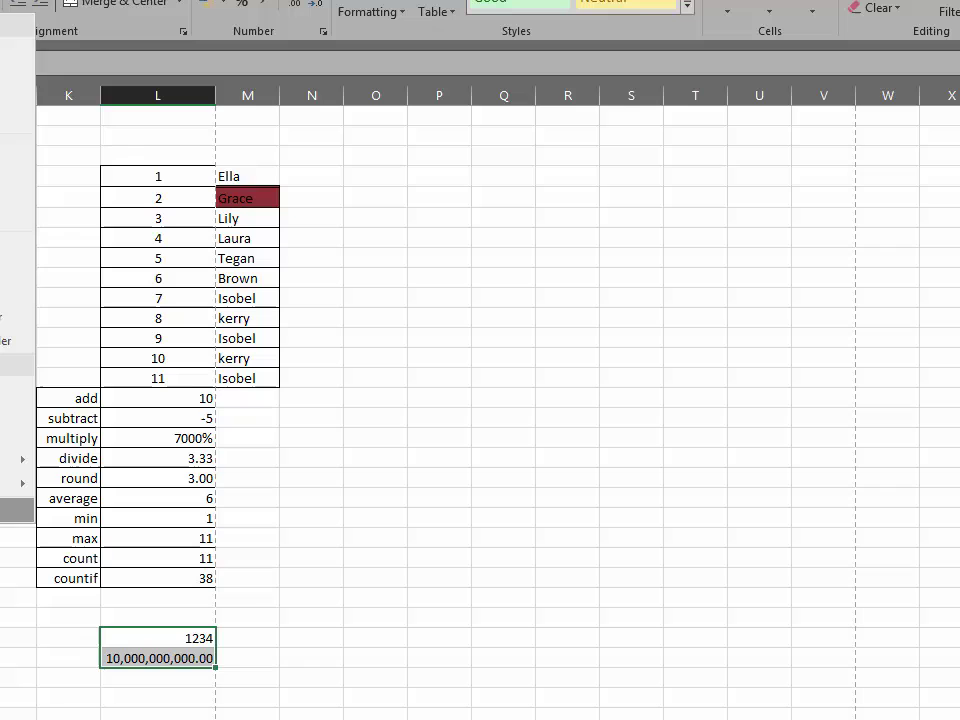
click(14, 511)
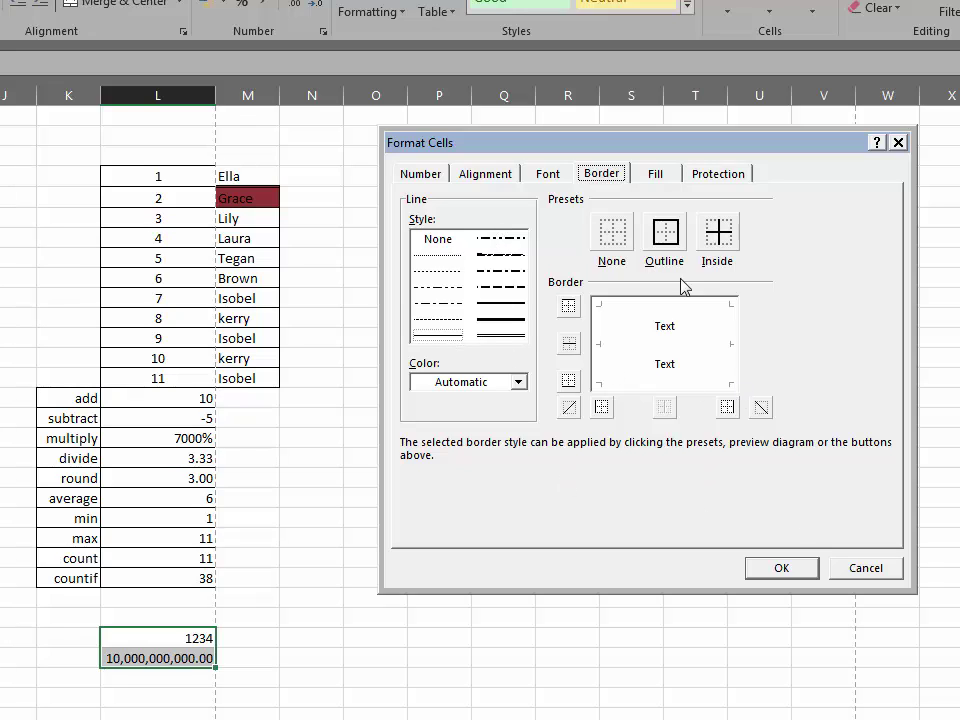
click(720, 240)
click(668, 248)
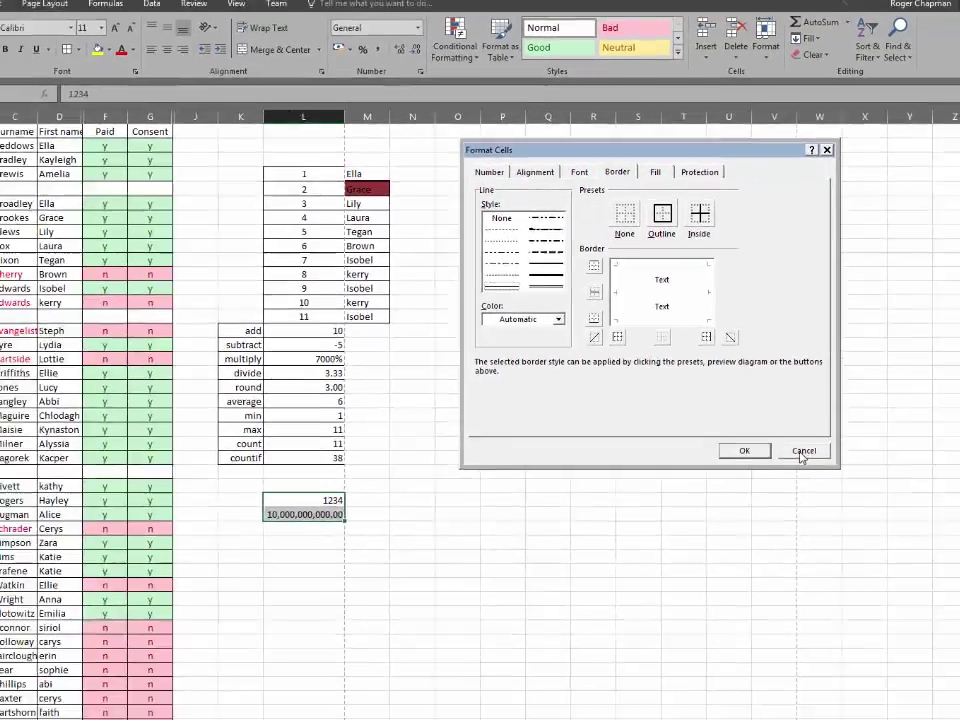
click(866, 567)
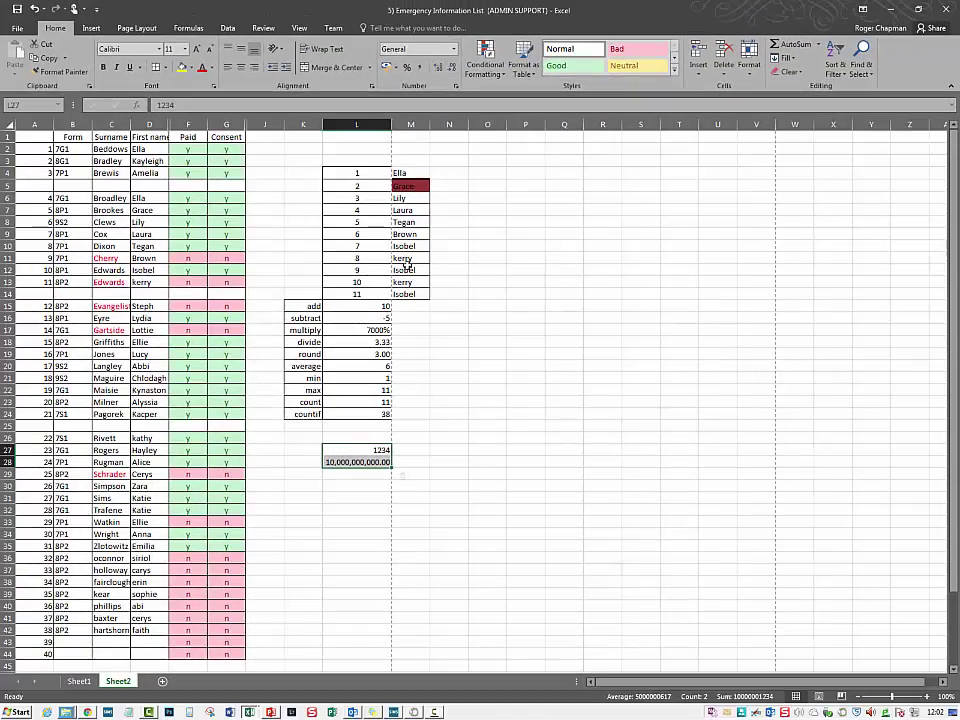
Step: Apply a thick outside border around the two number cells L27:L28
click(166, 67)
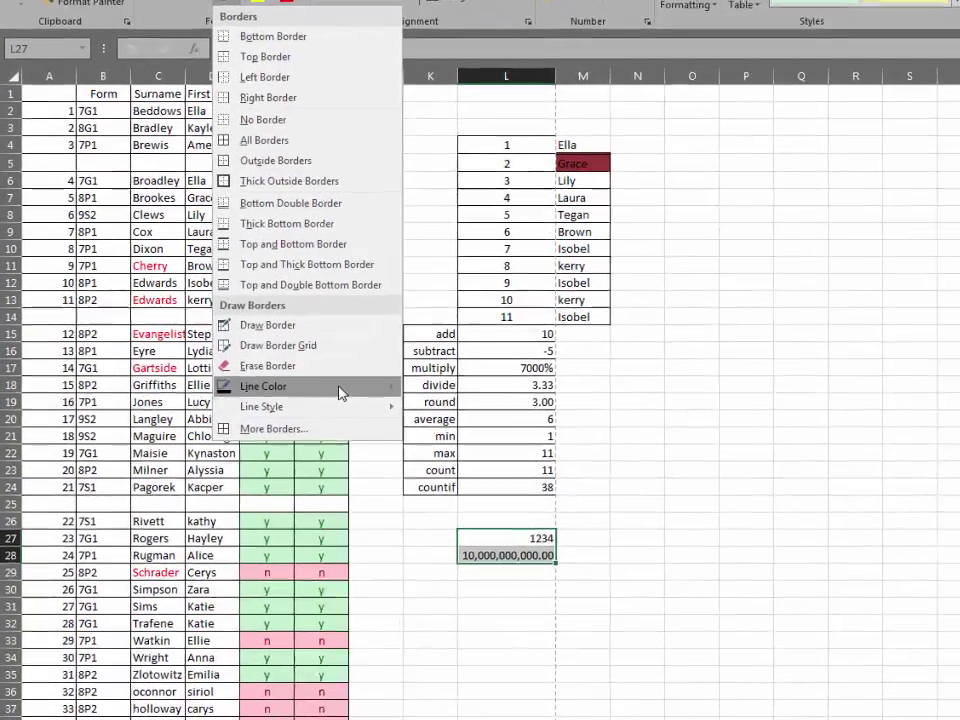
mouse_move(240, 349)
mouse_move(395, 412)
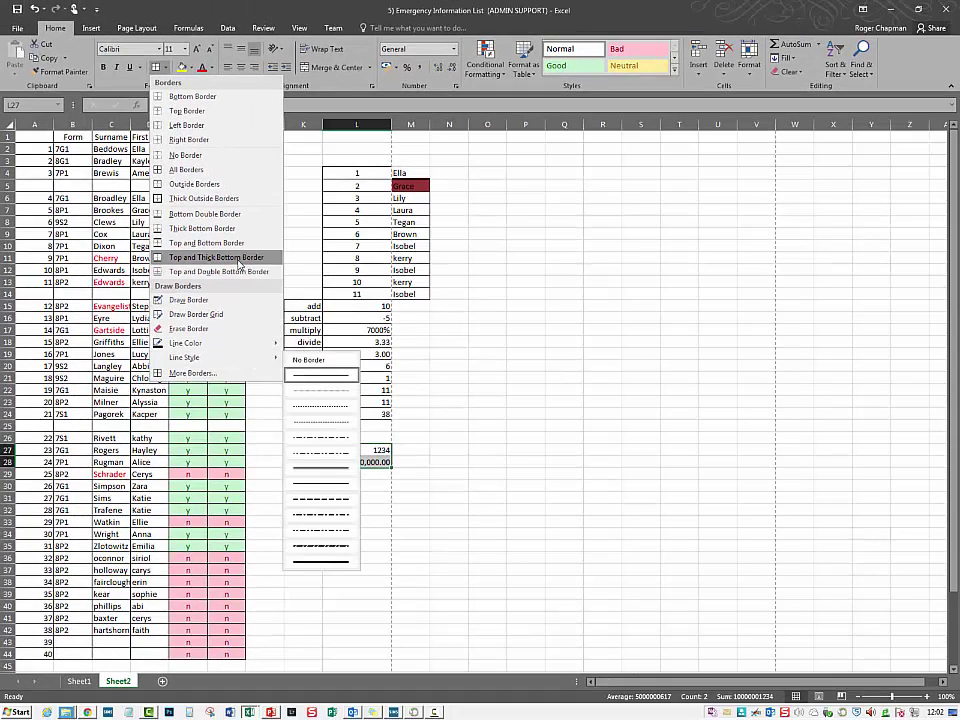
click(237, 199)
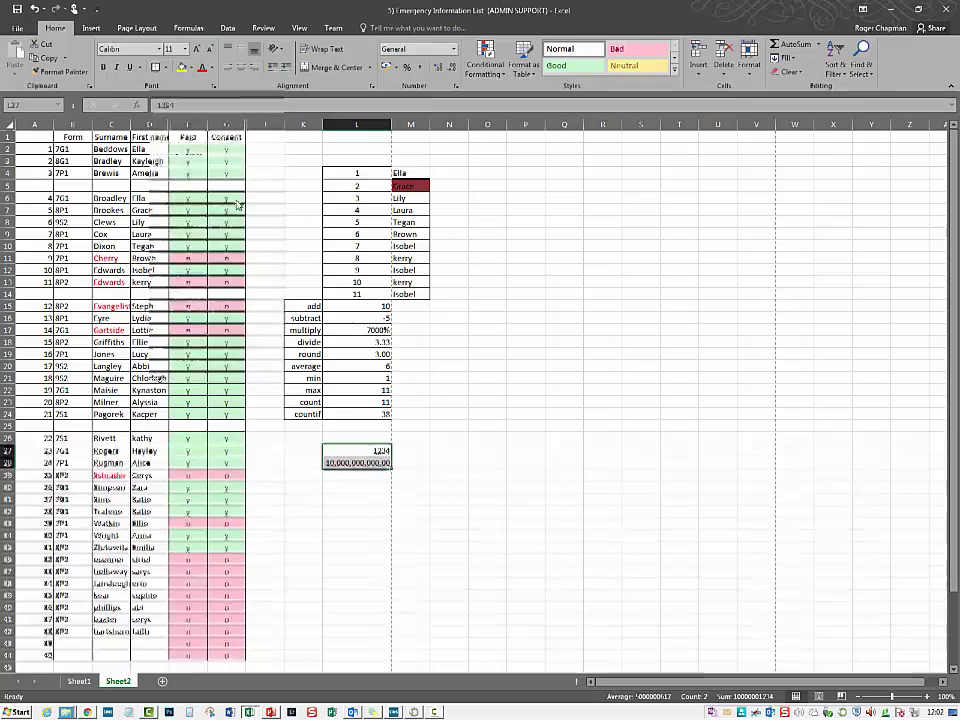
click(559, 474)
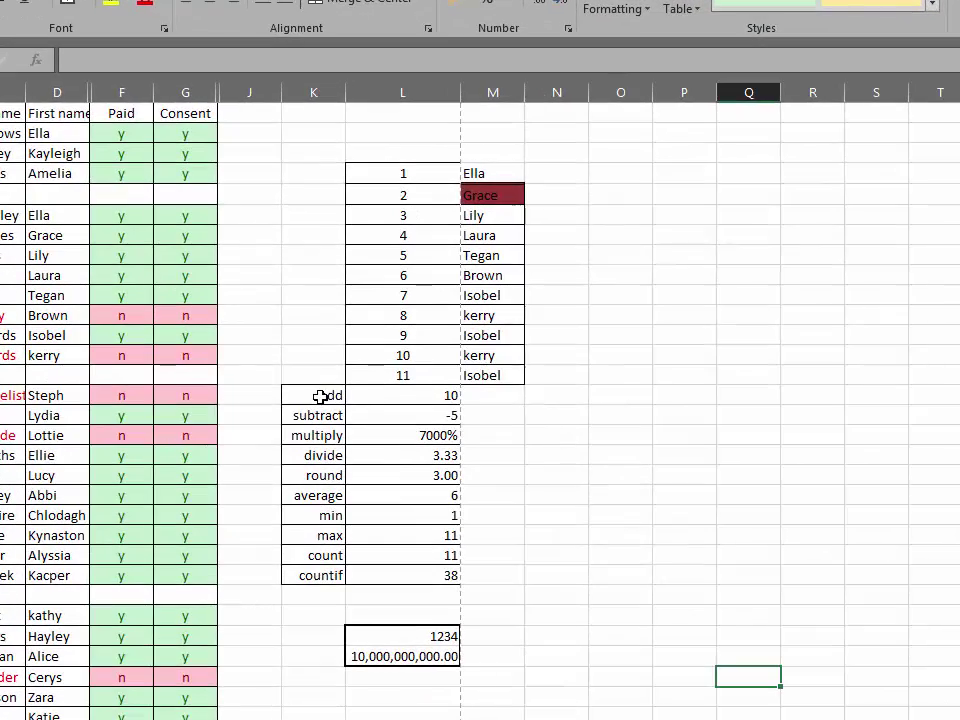
Step: Put a thick outside border around the block of function labels and results from add to countif, K15:L24
drag(261, 396, 322, 395)
click(417, 594)
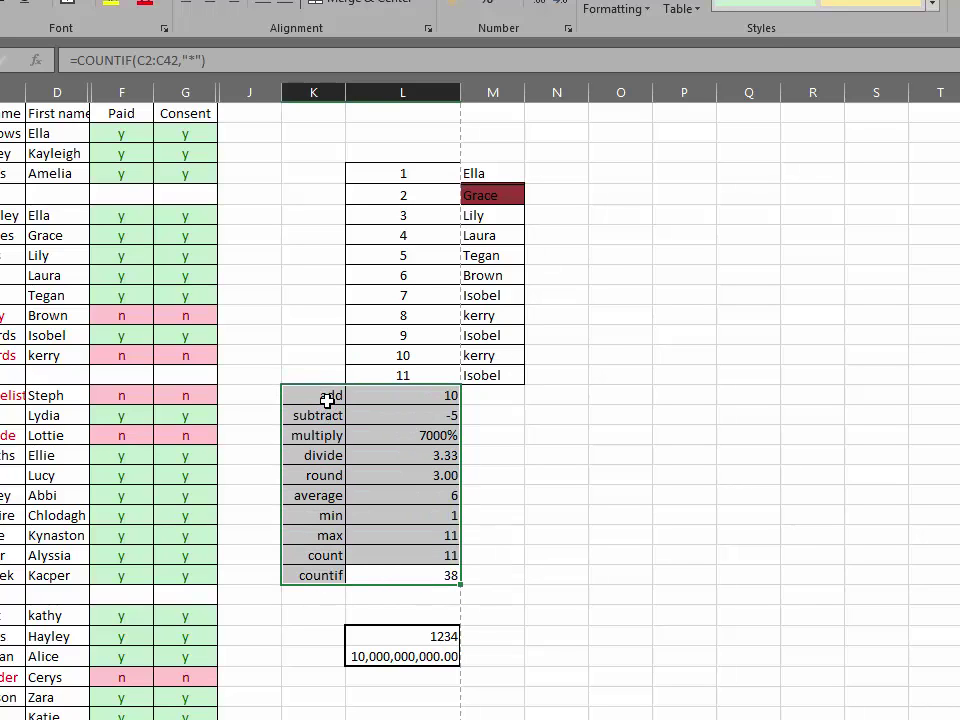
click(68, 8)
click(700, 572)
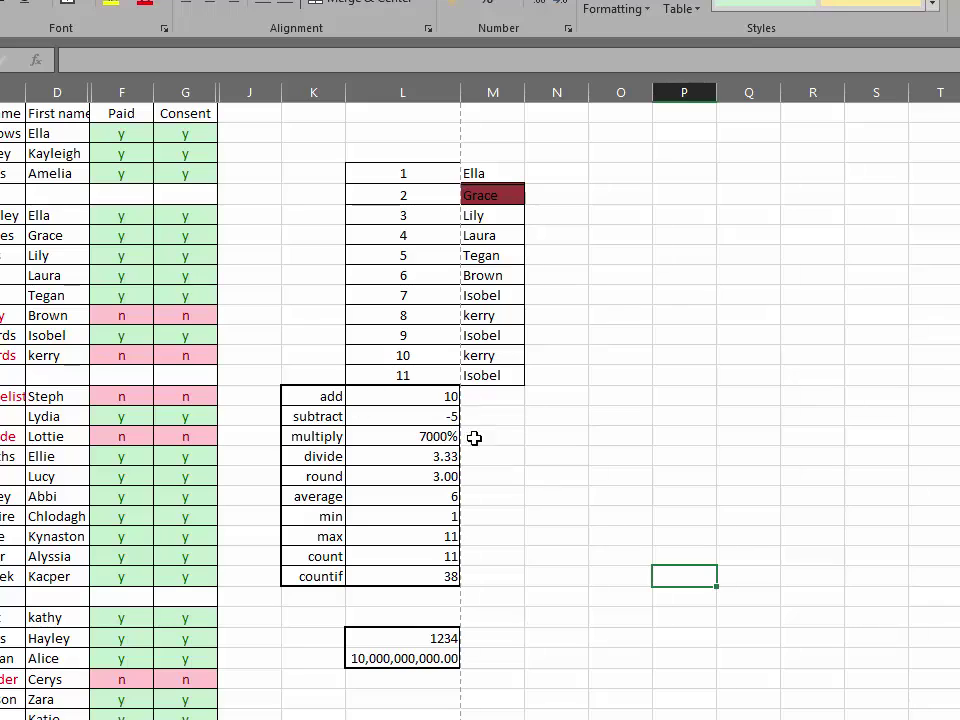